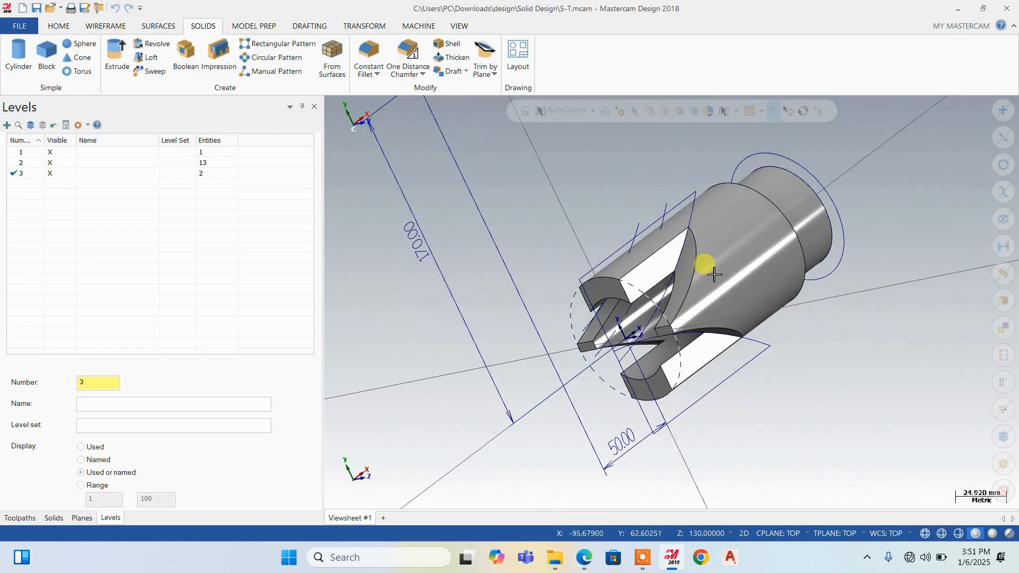
Add level 4 as the active level and hide levels 2 and 3 so only the solid is displayed
{"action": "middle_click_drag", "start_coordinate": [723, 296], "coordinate": [628, 292]}
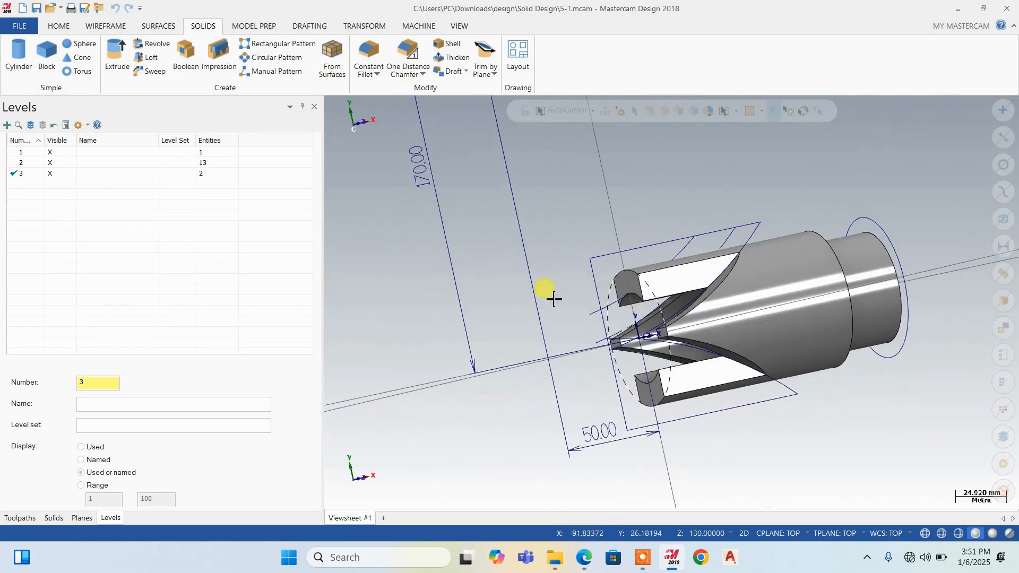
{"action": "scroll", "coordinate": [632, 291], "scroll_direction": "up", "scroll_amount": 2}
{"action": "scroll", "coordinate": [531, 234], "scroll_direction": "down", "scroll_amount": 1}
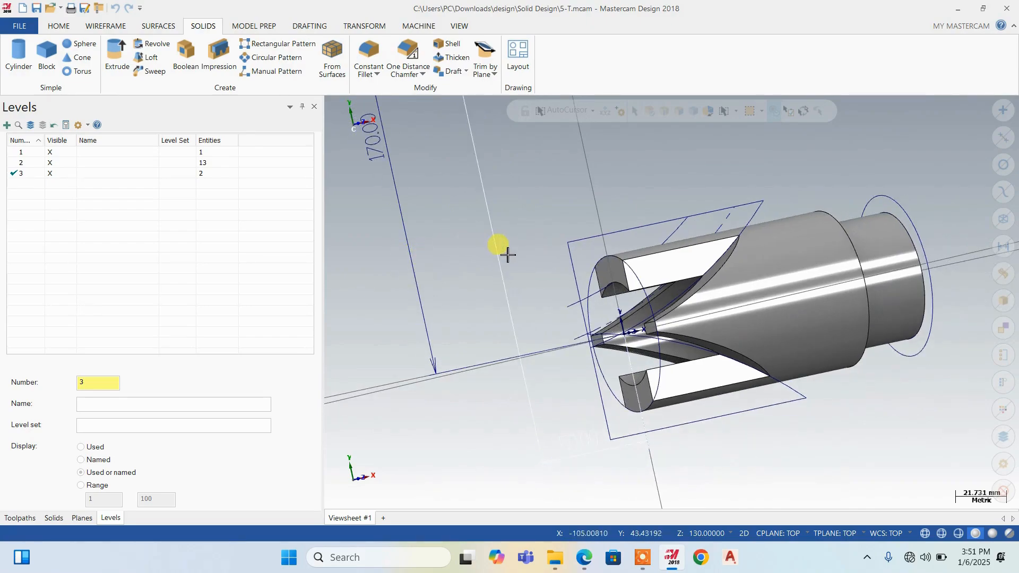
{"action": "left_click", "coordinate": [7, 126]}
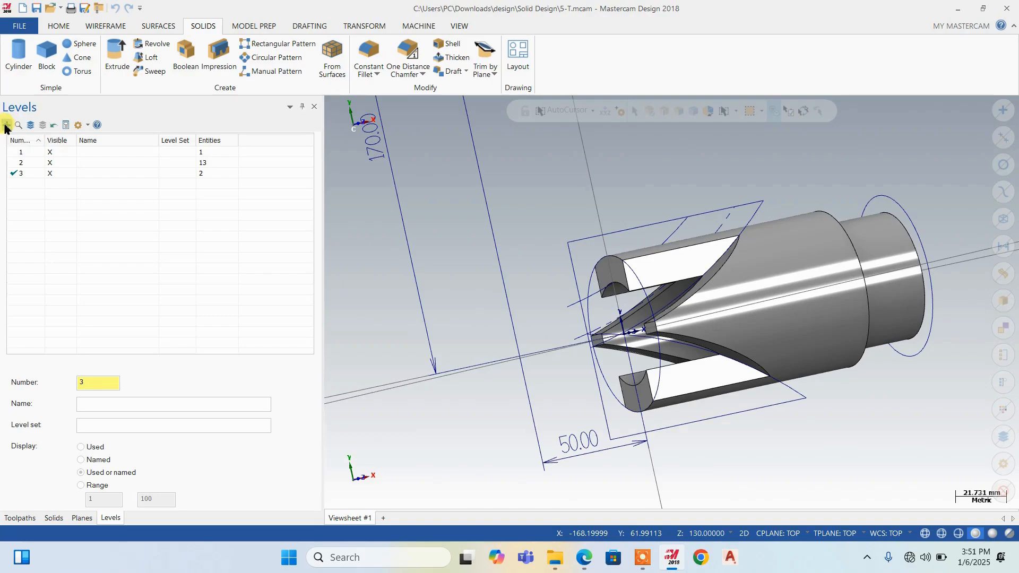
{"action": "left_click", "coordinate": [56, 174]}
{"action": "left_click", "coordinate": [56, 164]}
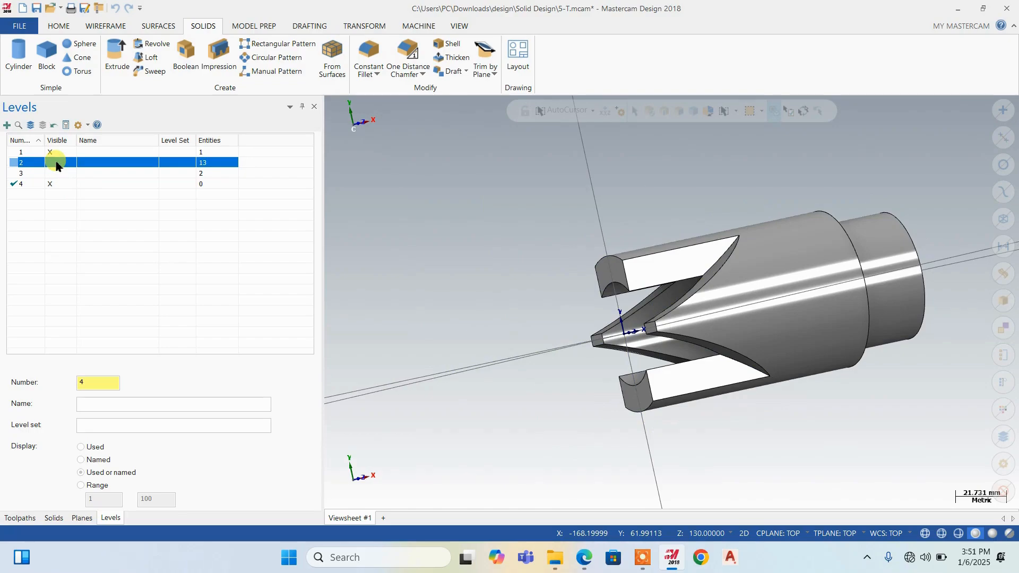
Set the construction depth Z to 0
{"action": "middle_click_drag", "start_coordinate": [573, 291], "coordinate": [662, 255]}
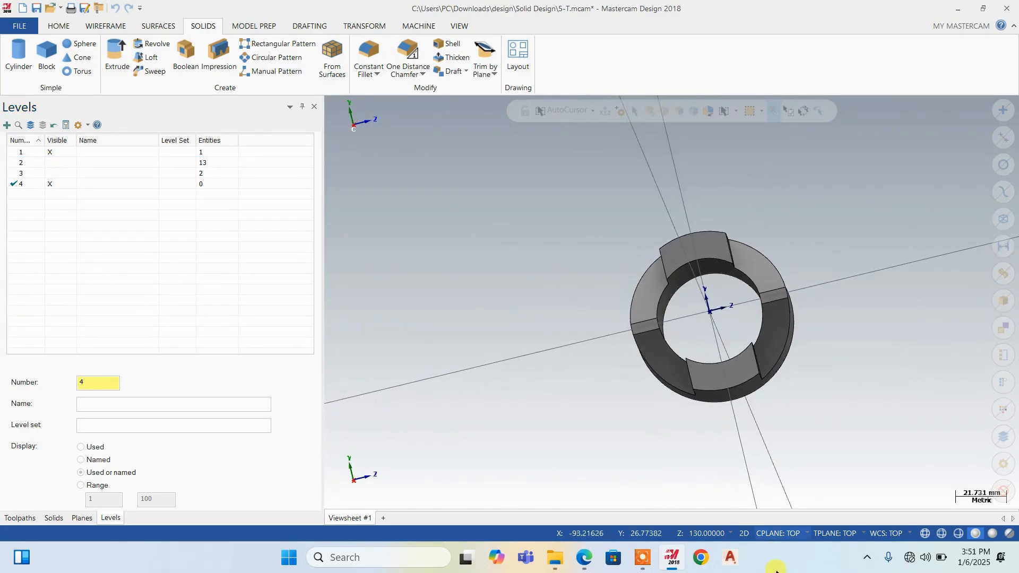
{"action": "left_click", "coordinate": [705, 534]}
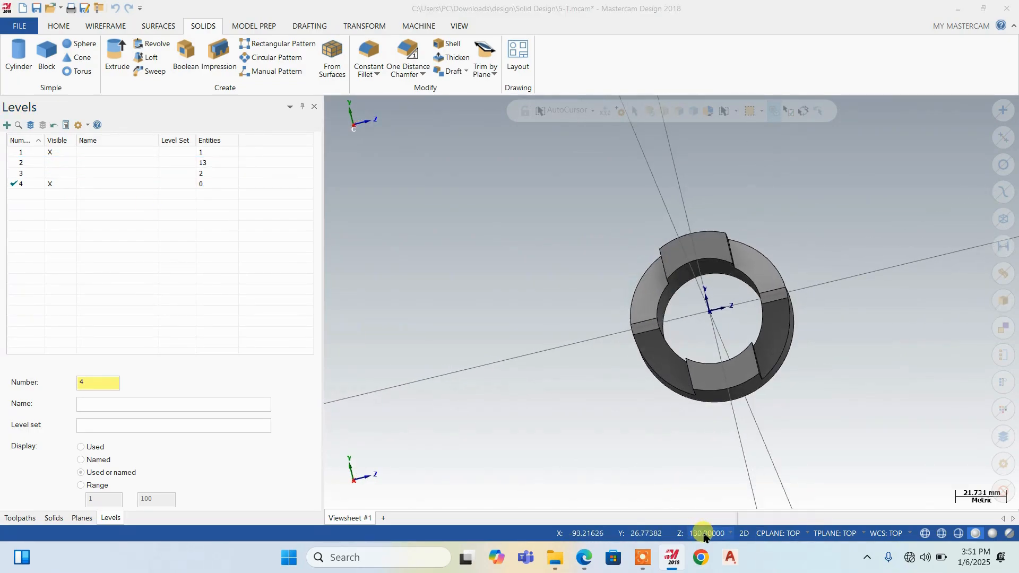
{"action": "type", "text": "0"}
{"action": "key", "text": "Return"}
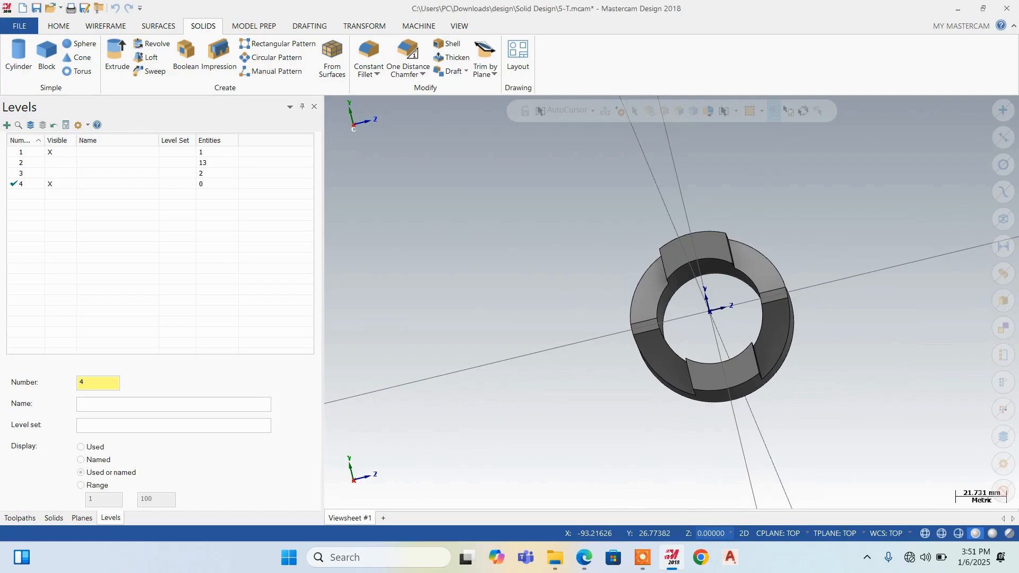
Set the construction plane, tool plane and WCS to Left side and view the part's forked end straight on
{"action": "left_click", "coordinate": [784, 523]}
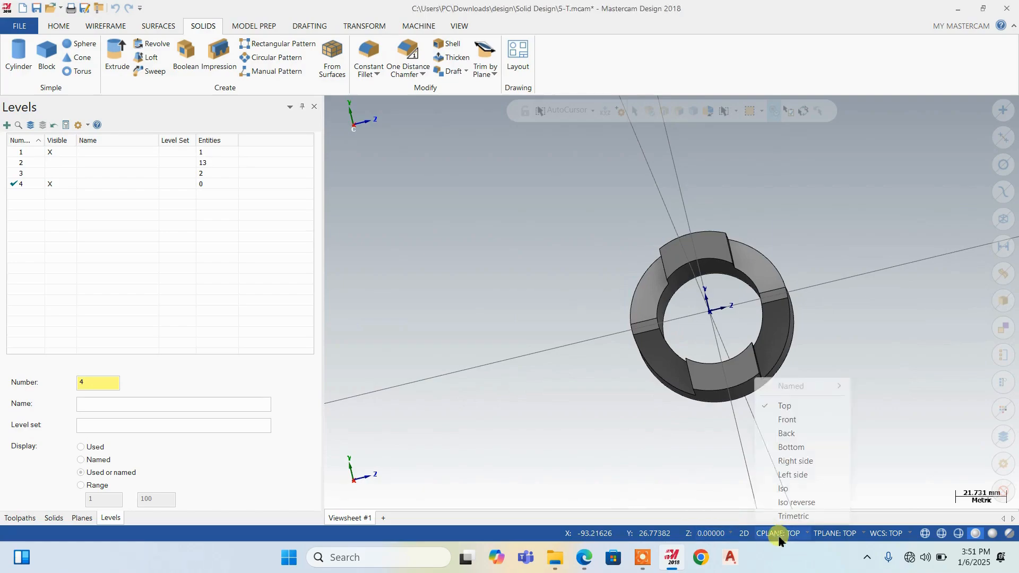
{"action": "left_click", "coordinate": [793, 475]}
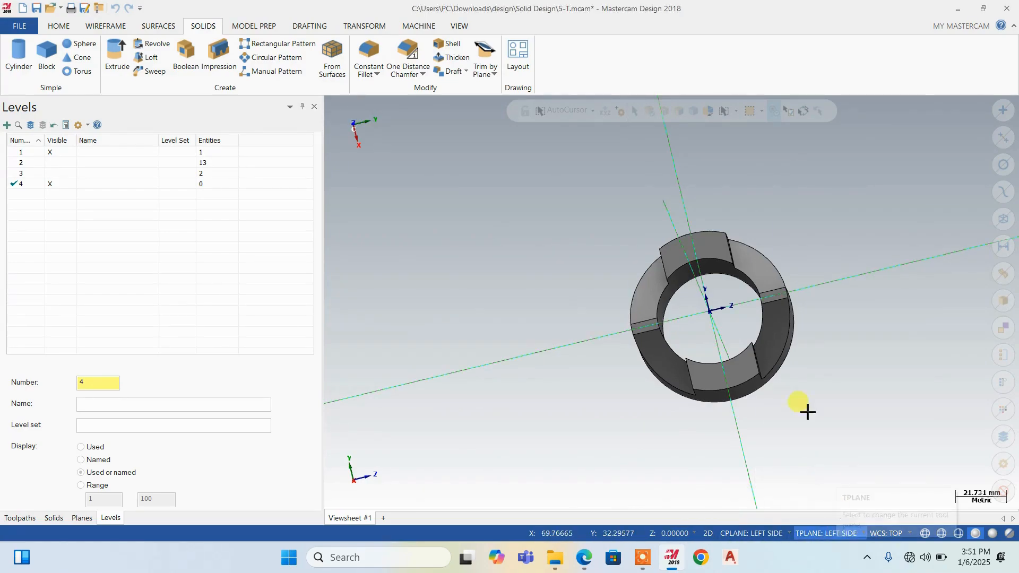
{"action": "right_click", "coordinate": [866, 335]}
{"action": "left_click", "coordinate": [796, 461]}
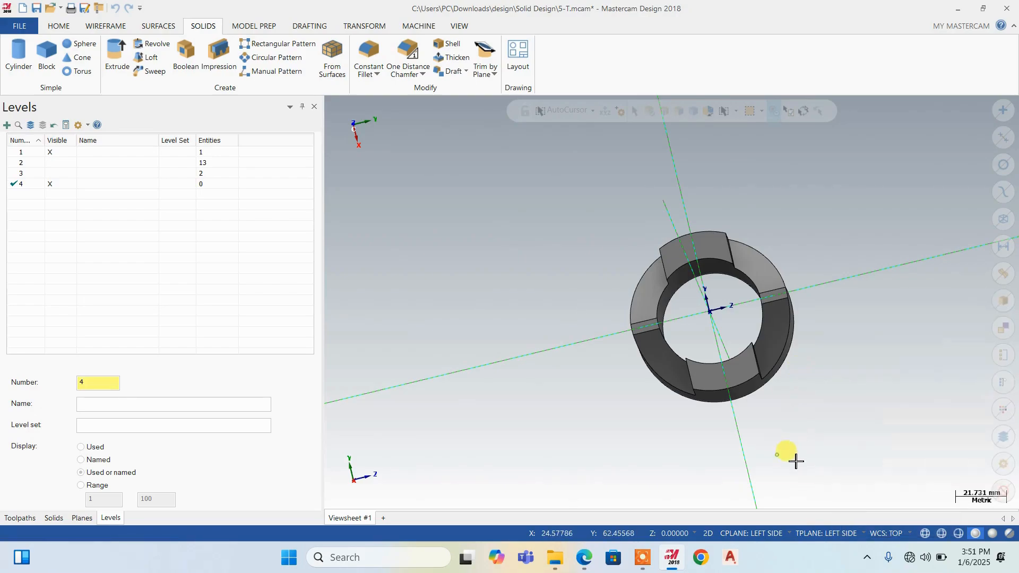
{"action": "left_click", "coordinate": [901, 533]}
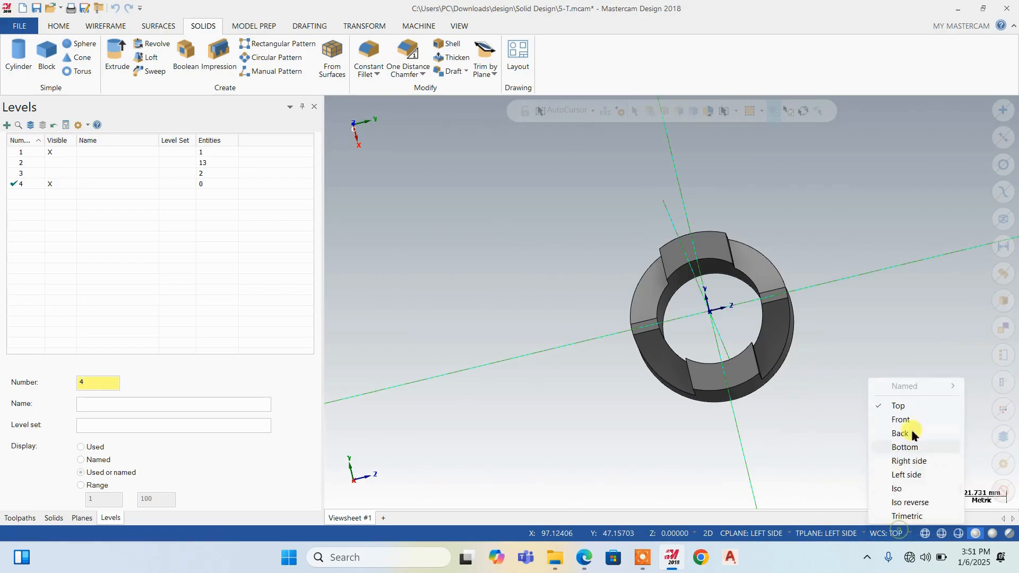
{"action": "left_click", "coordinate": [901, 473]}
{"action": "right_click", "coordinate": [867, 338]}
{"action": "left_click", "coordinate": [879, 404]}
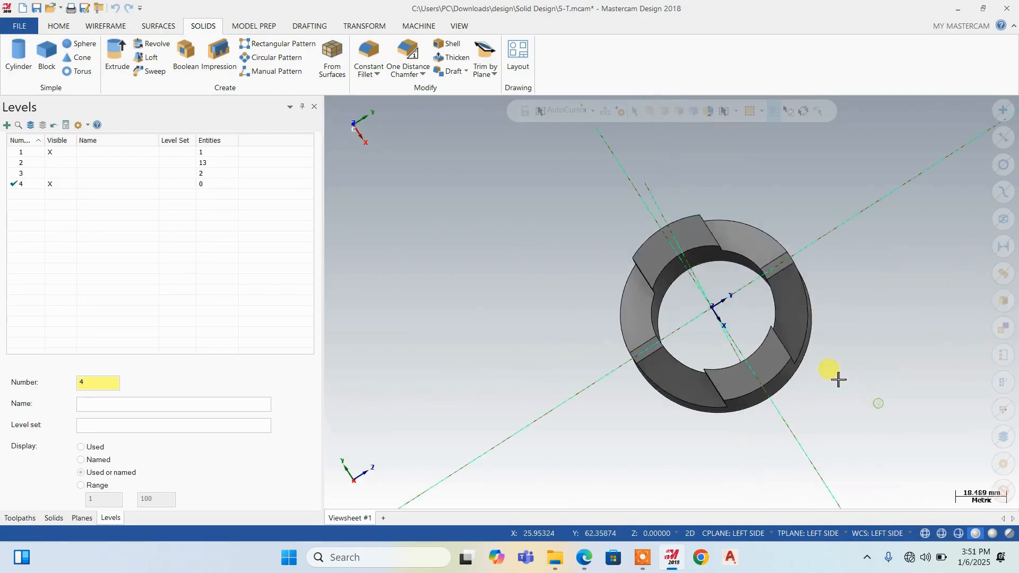
{"action": "scroll", "coordinate": [562, 366], "scroll_direction": "down", "scroll_amount": 1}
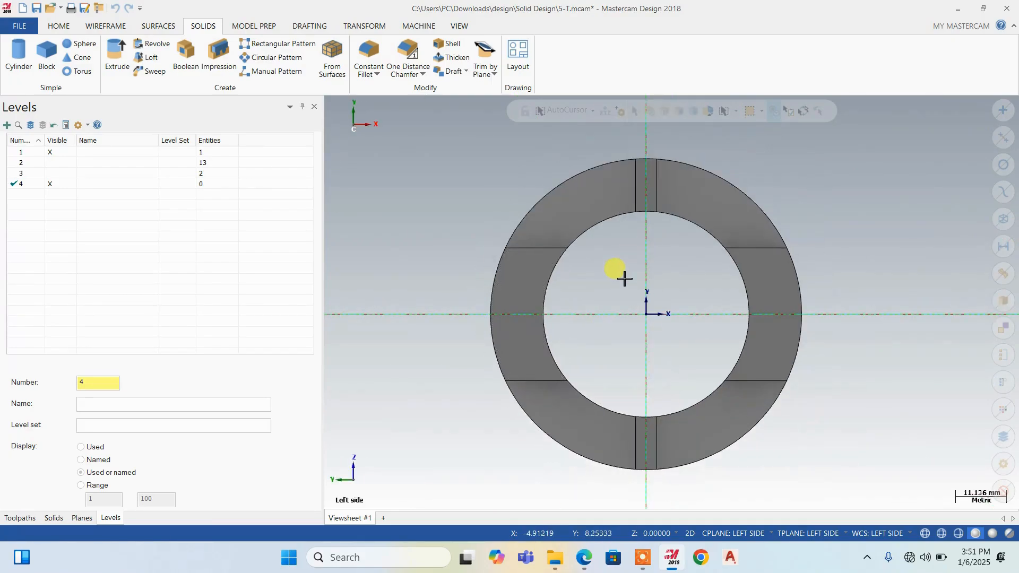
Create a curve from the circular edge of the bore with Curve One Edge, leaving Fit arcs and lines off
{"action": "left_click", "coordinate": [110, 26]}
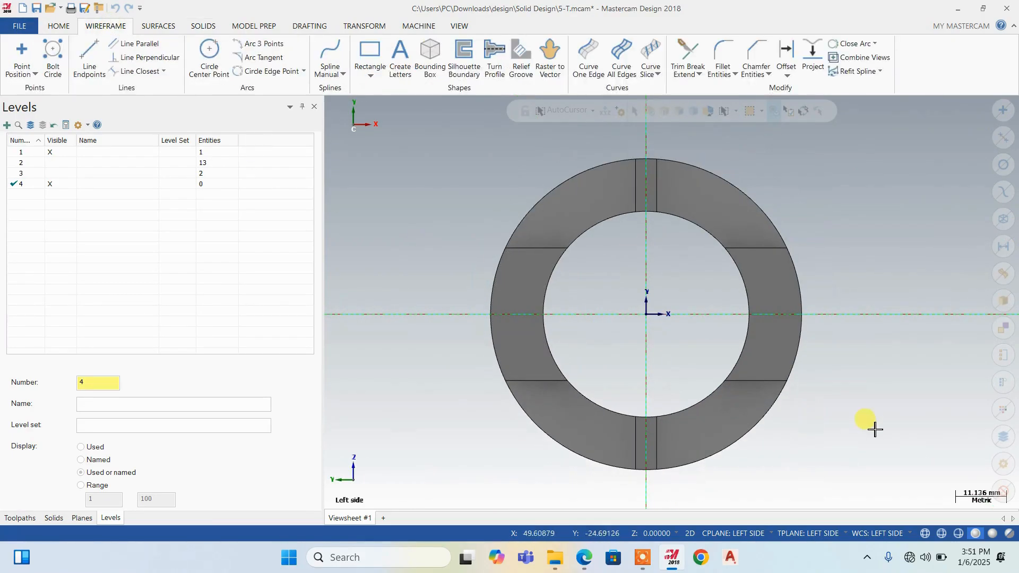
{"action": "middle_click_drag", "start_coordinate": [734, 314], "coordinate": [743, 293]}
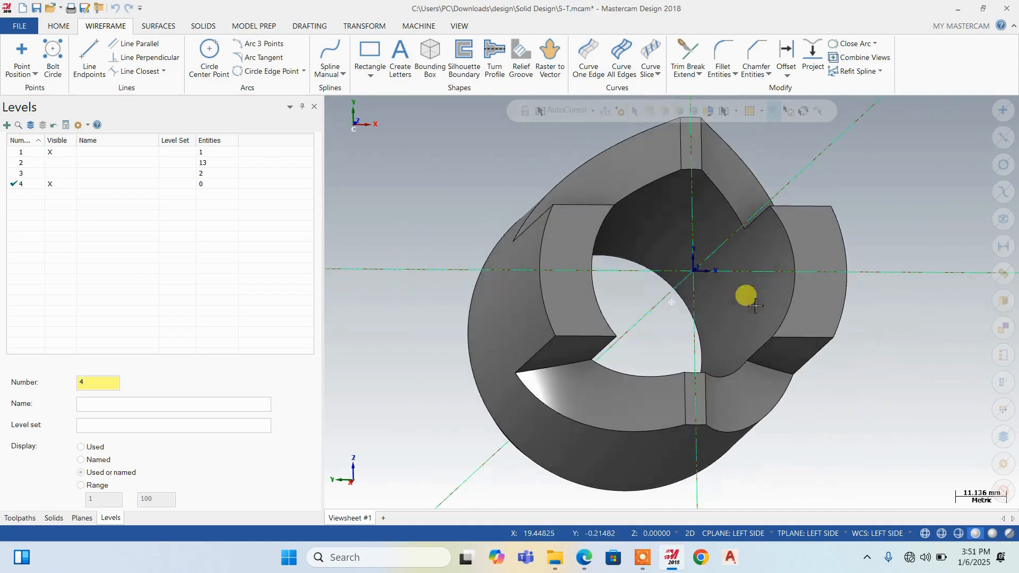
{"action": "scroll", "coordinate": [669, 289], "scroll_direction": "down", "scroll_amount": 1}
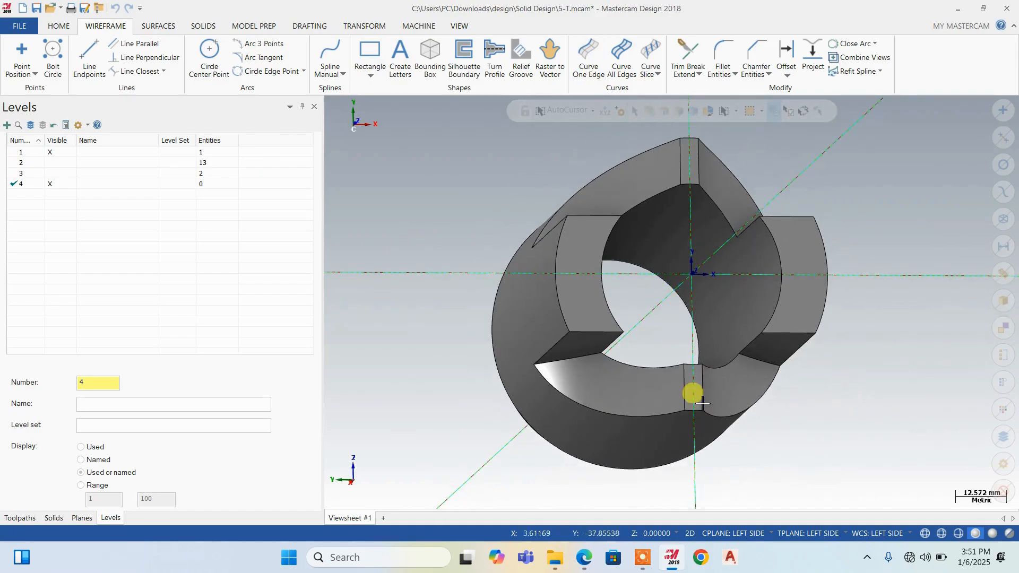
{"action": "left_click", "coordinate": [585, 54]}
{"action": "left_click", "coordinate": [659, 279]}
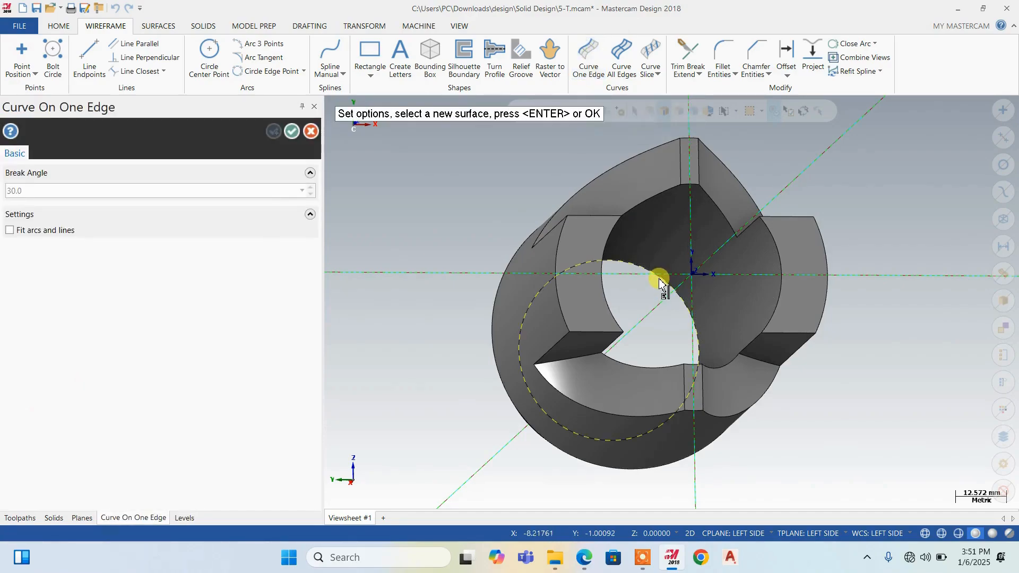
{"action": "left_click", "coordinate": [293, 133]}
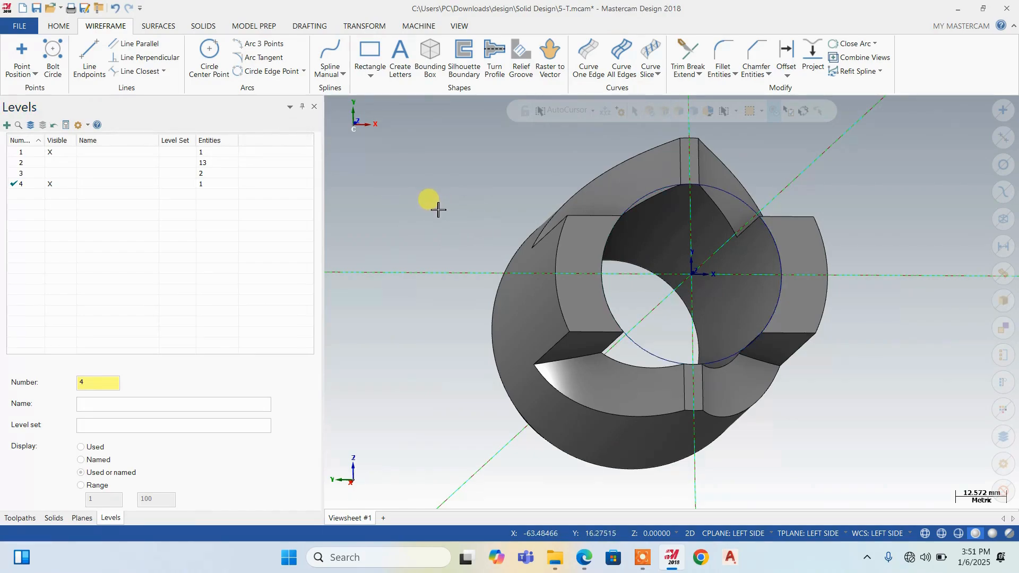
Check the slot dimension in Book1.pdf in Edge, and draw a 29 mm diameter circle centred on the bore curve's left quadrant in Mastercam
{"action": "right_click", "coordinate": [431, 204]}
{"action": "left_click", "coordinate": [472, 267]}
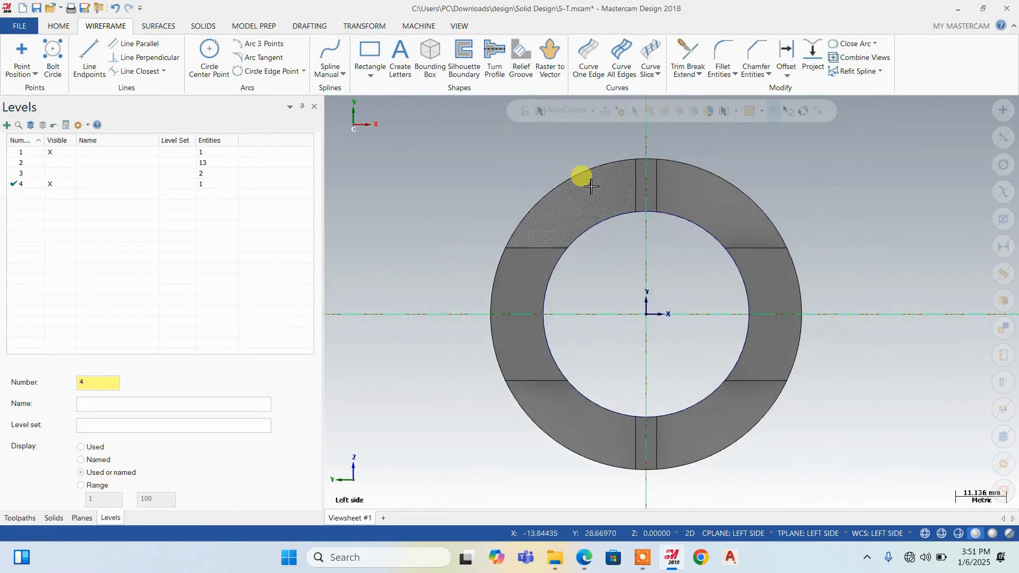
{"action": "scroll", "coordinate": [583, 175], "scroll_direction": "down", "scroll_amount": 1}
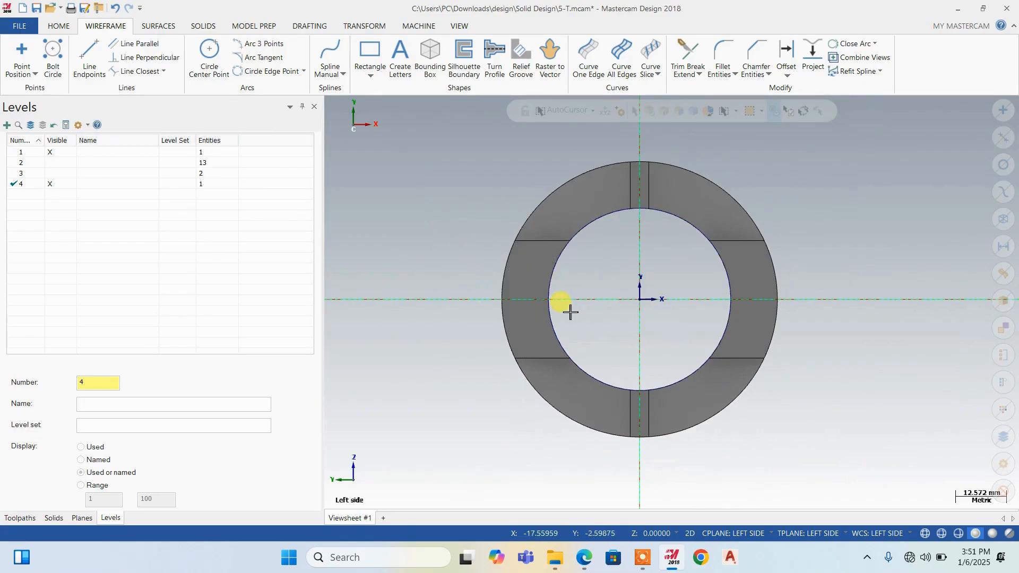
{"action": "left_click", "coordinate": [210, 56]}
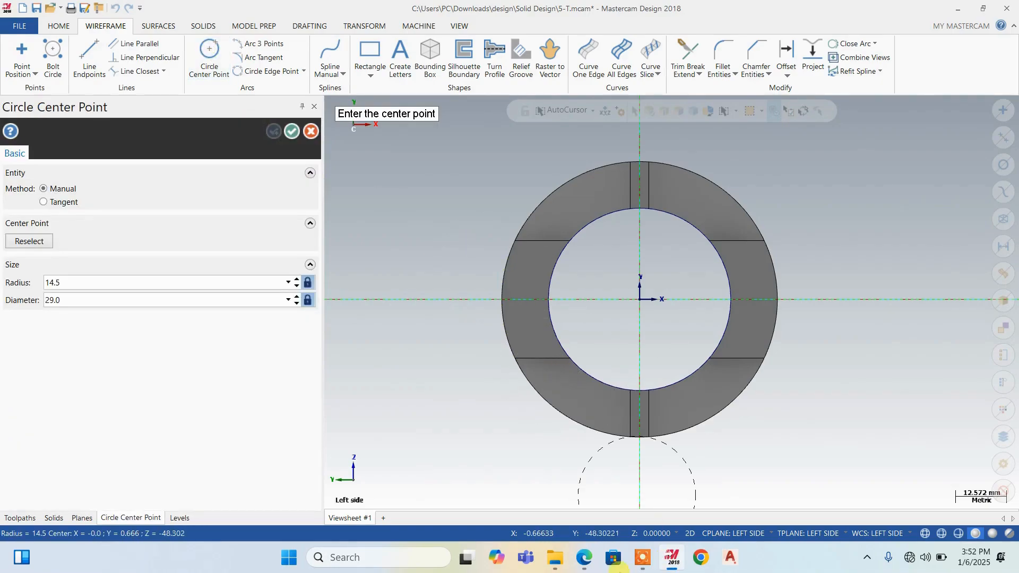
{"action": "left_click", "coordinate": [584, 561]}
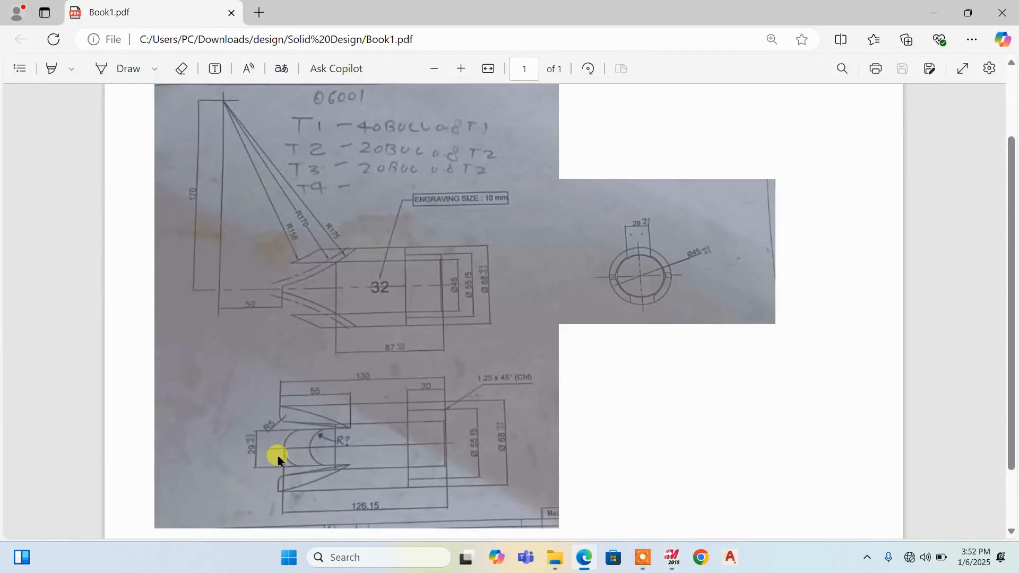
{"action": "left_click", "coordinate": [933, 13]}
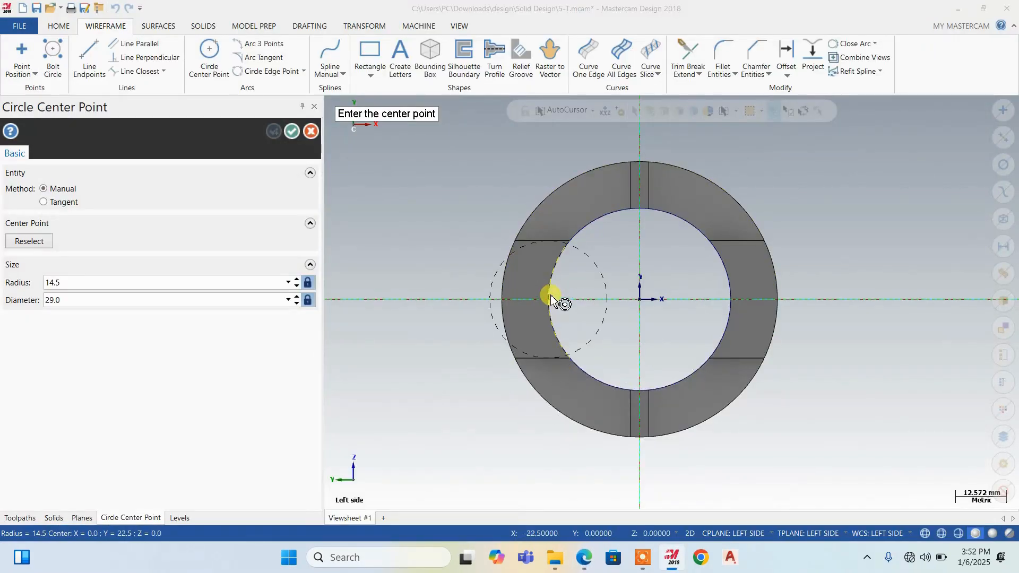
{"action": "left_click", "coordinate": [79, 300]}
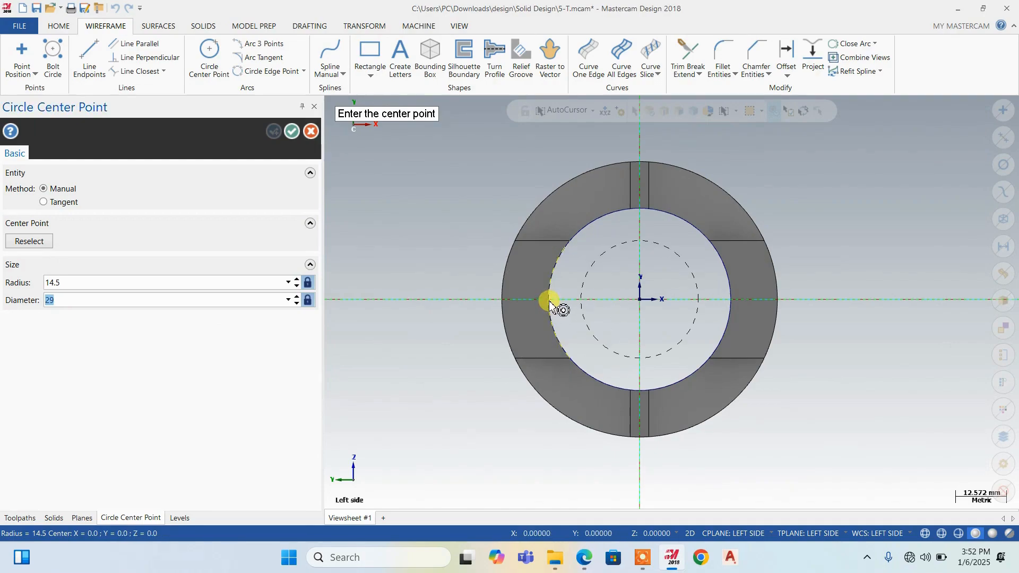
{"action": "middle_click_drag", "start_coordinate": [560, 303], "coordinate": [525, 302]}
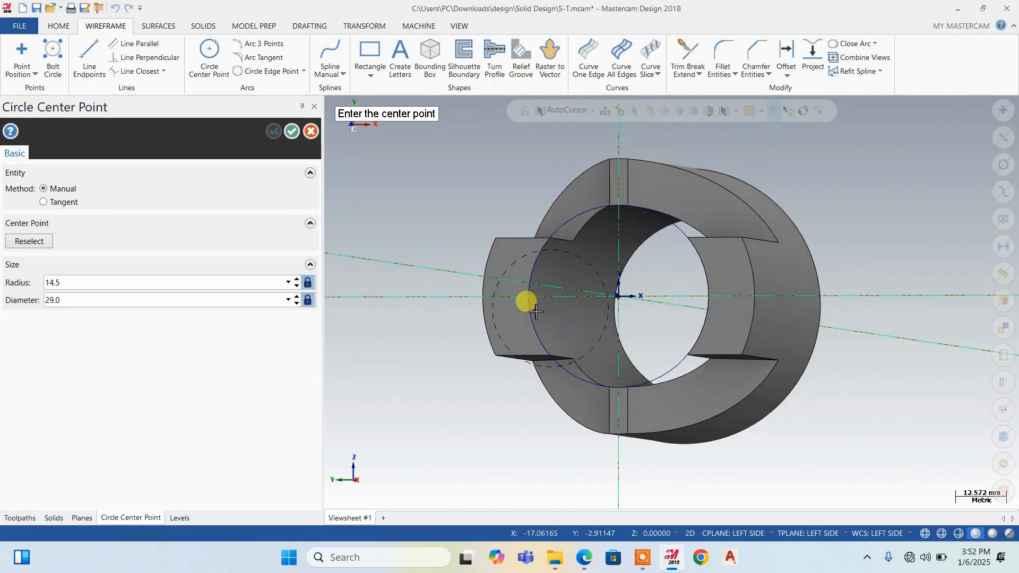
{"action": "left_click", "coordinate": [529, 299]}
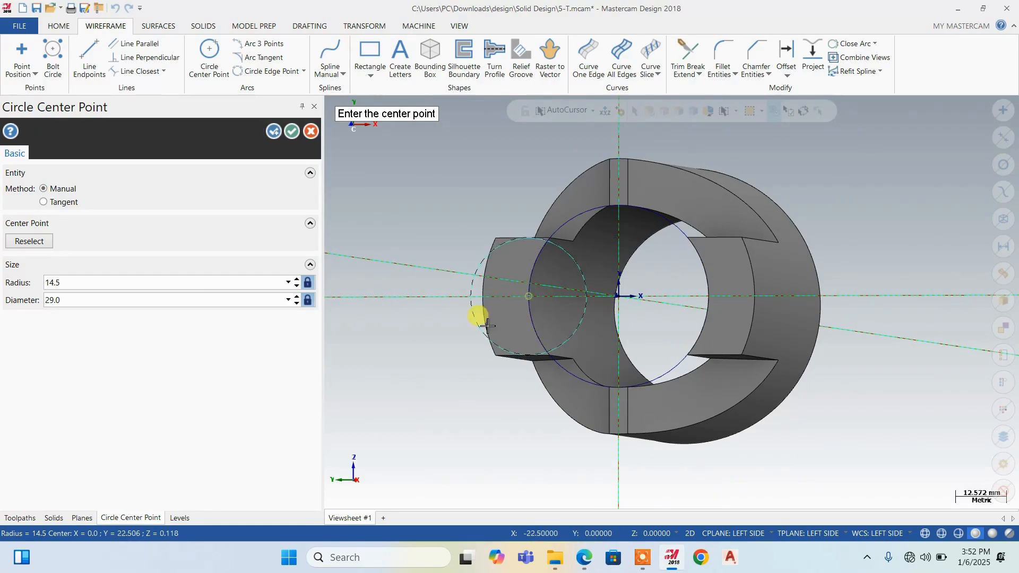
{"action": "key", "text": "Escape"}
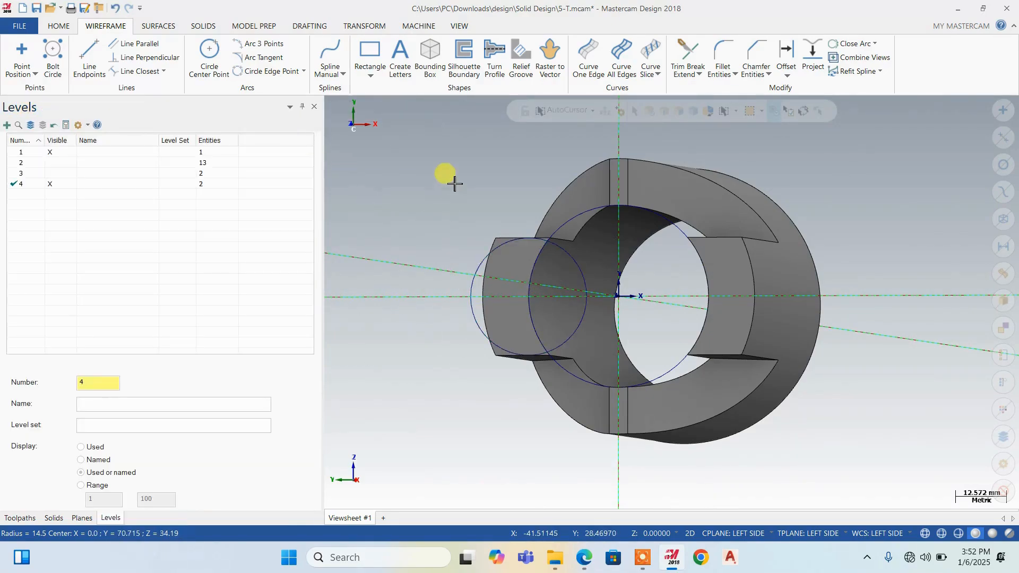
View the forked end straight on from the Left side and start translating the 29 mm circle
{"action": "right_click", "coordinate": [450, 178]}
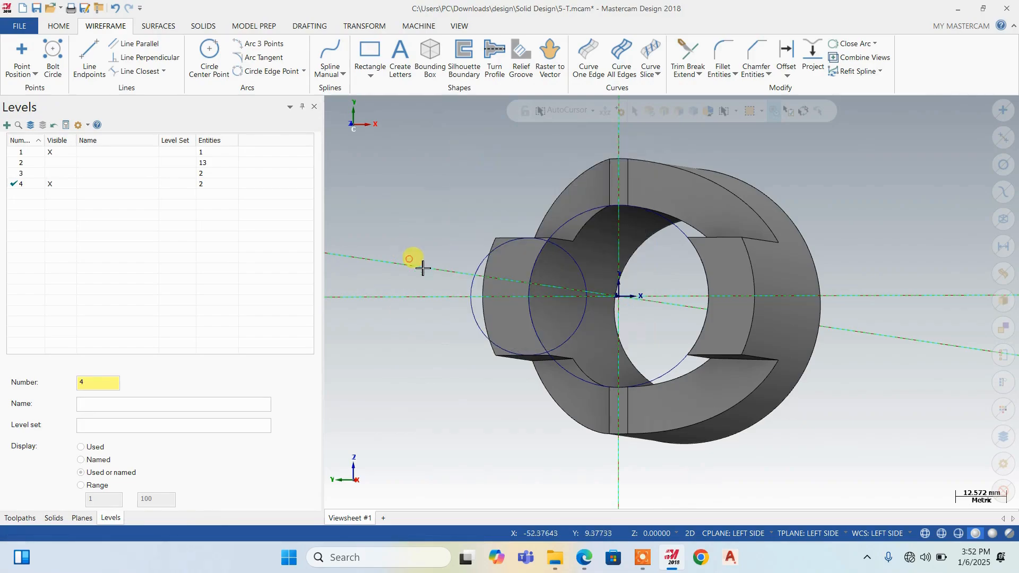
{"action": "right_click", "coordinate": [416, 255]}
{"action": "left_click", "coordinate": [436, 325]}
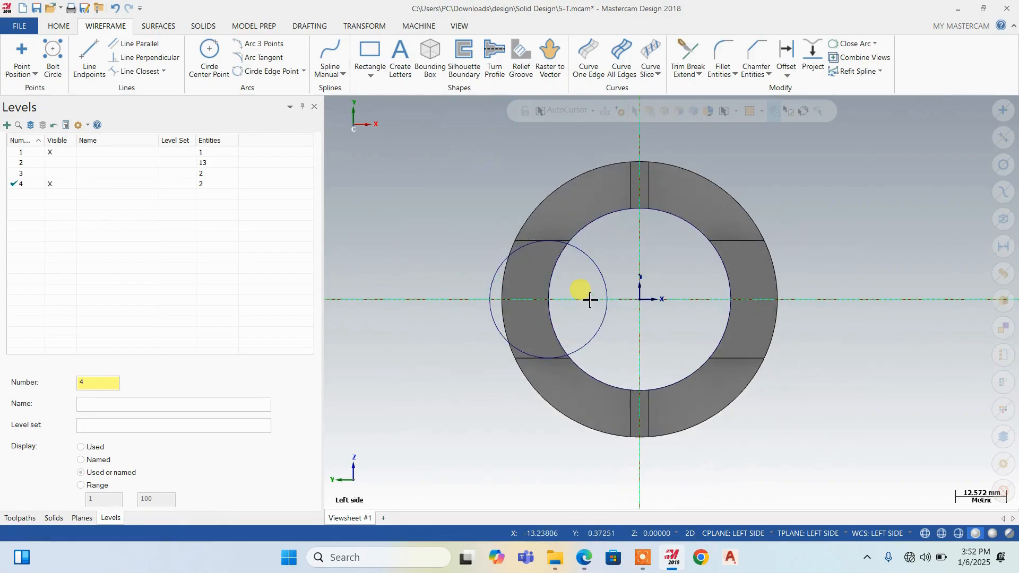
{"action": "scroll", "coordinate": [584, 291], "scroll_direction": "up", "scroll_amount": 1}
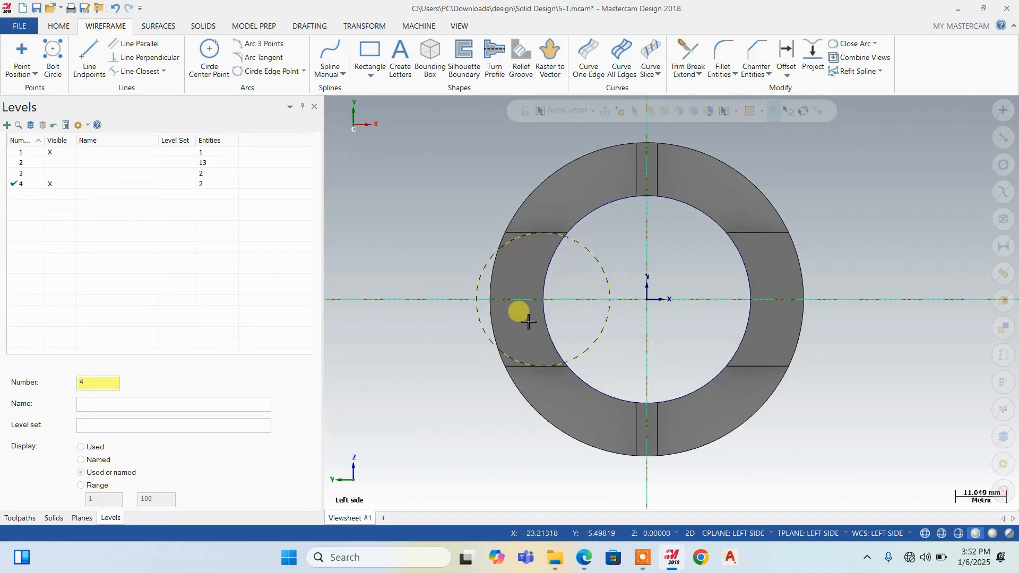
{"action": "left_click", "coordinate": [477, 285]}
{"action": "left_click", "coordinate": [364, 25]}
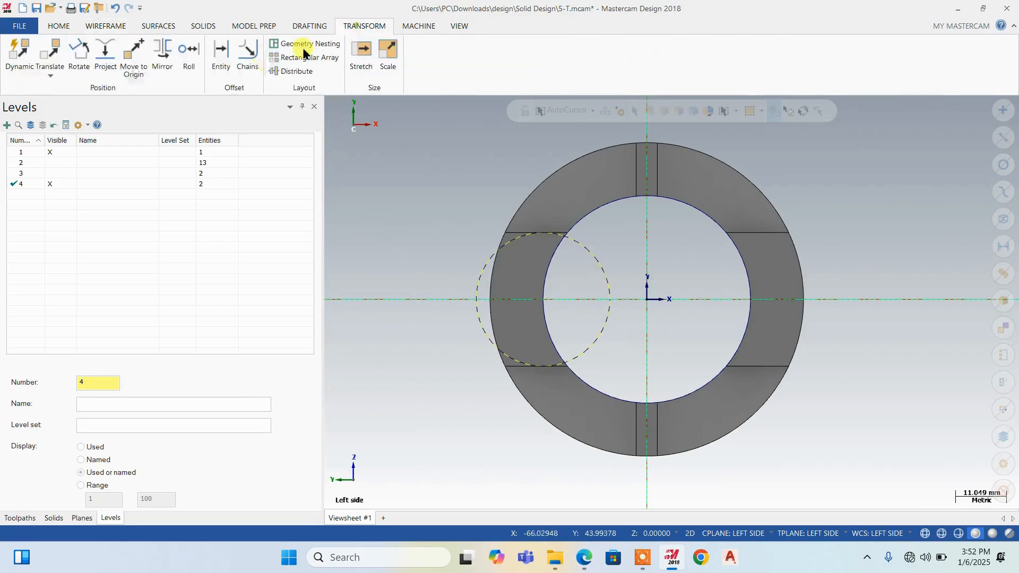
{"action": "left_click", "coordinate": [49, 52]}
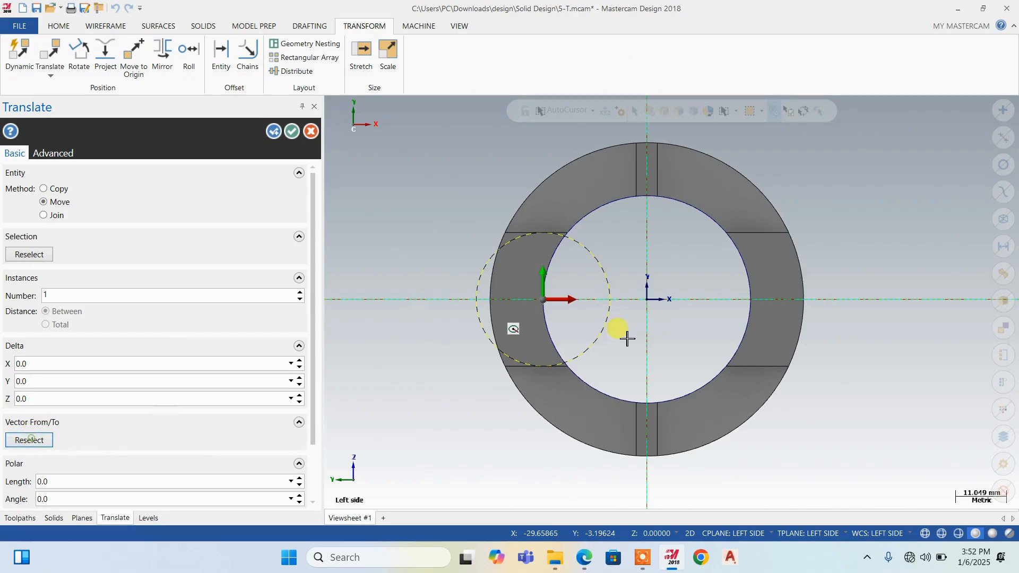
Try to move the 29 mm circle by a vector from its right quadrant to its centre, with the direction set to Opposite side
{"action": "left_click", "coordinate": [26, 442]}
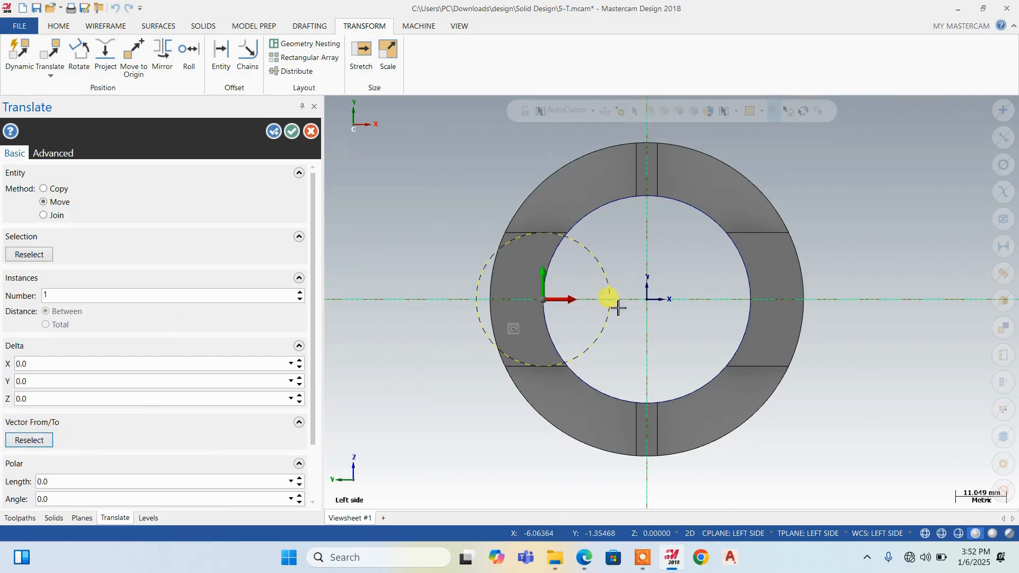
{"action": "left_click", "coordinate": [29, 440]}
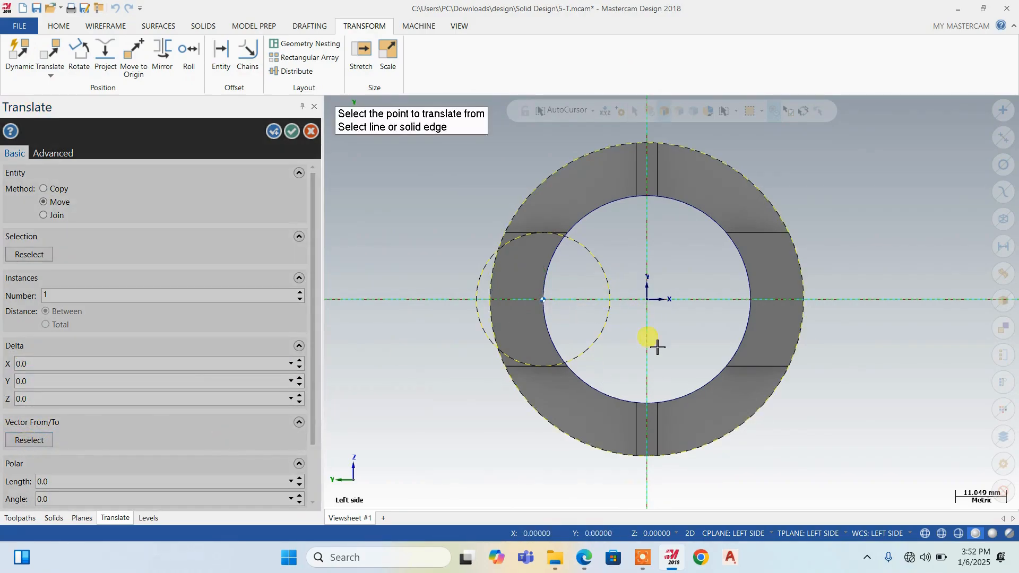
{"action": "left_click", "coordinate": [611, 300]}
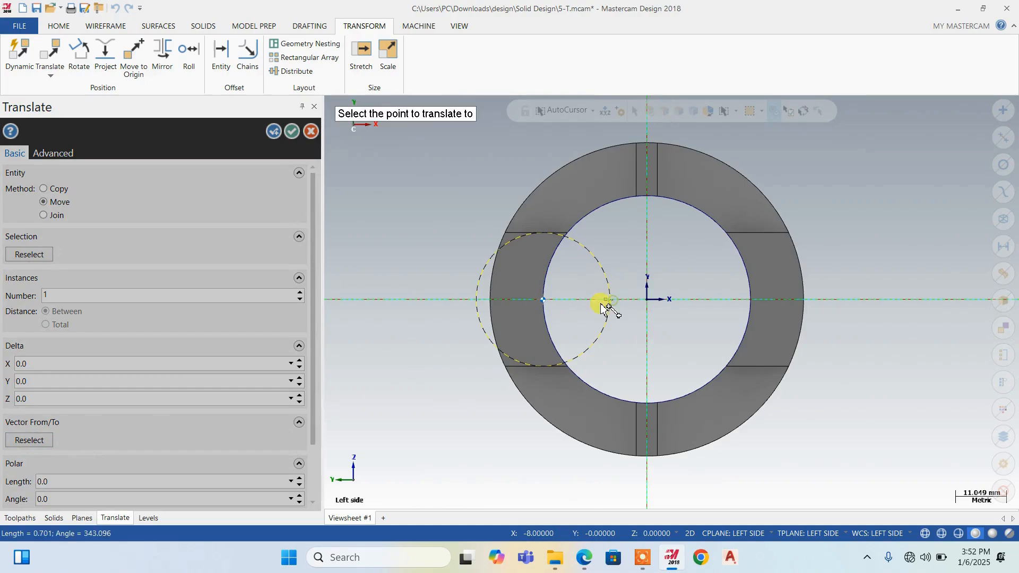
{"action": "left_click", "coordinate": [543, 300]}
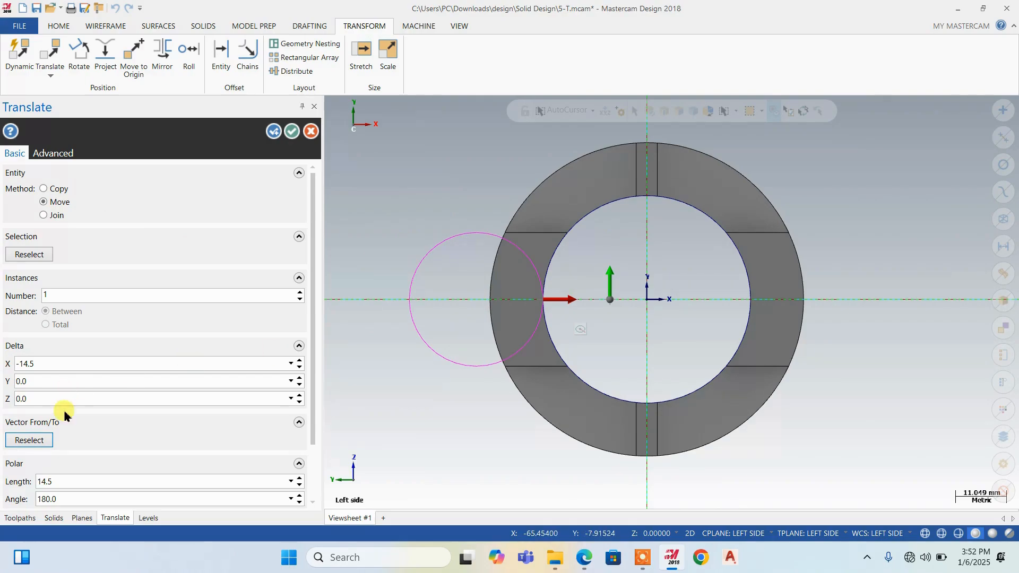
{"action": "scroll", "coordinate": [76, 447], "scroll_direction": "down", "scroll_amount": 4}
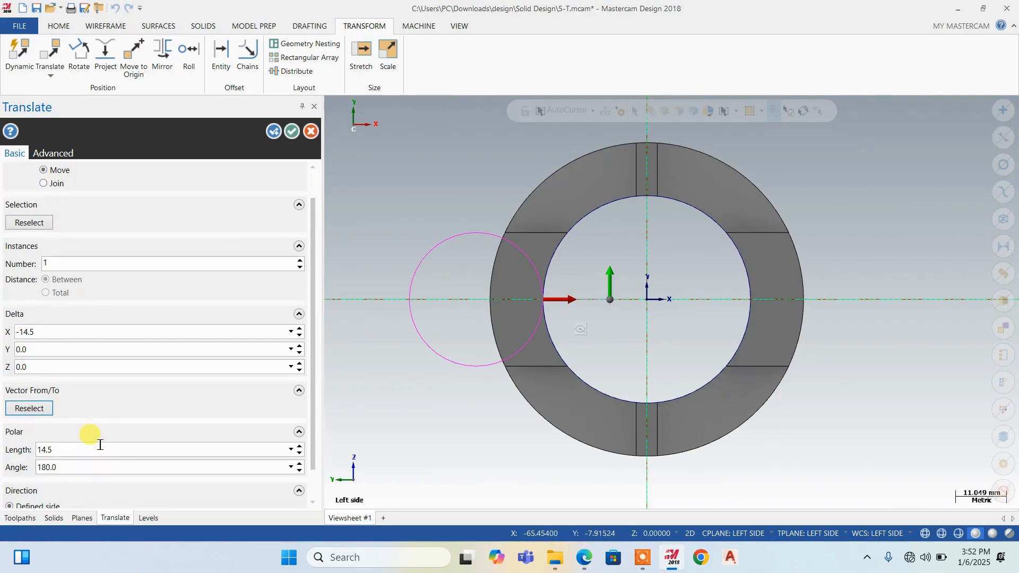
{"action": "left_click", "coordinate": [34, 484]}
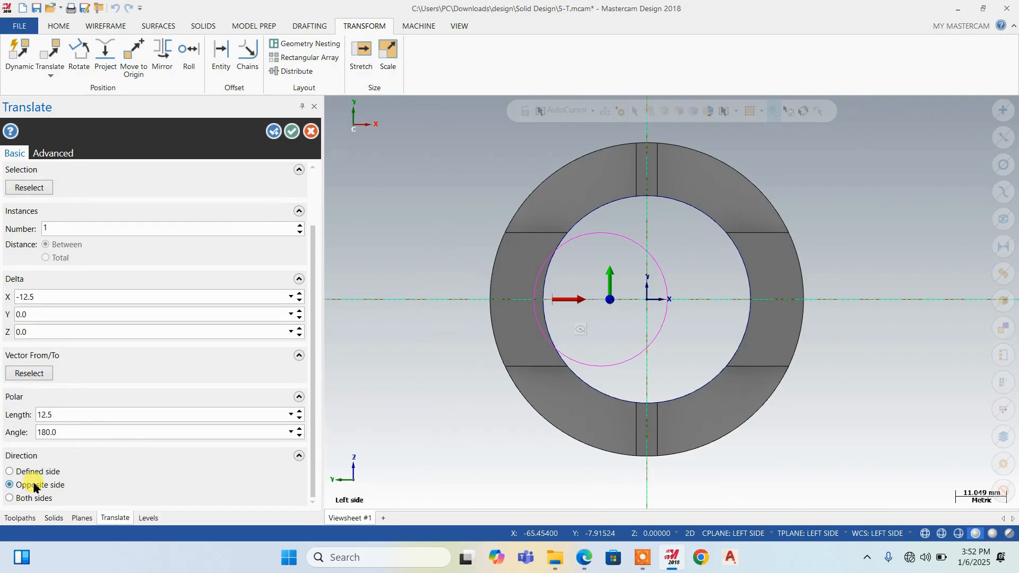
Move the 29 mm circle 14.5 mm in X, from its left quadrant to the bore curve's left quadrant
{"action": "left_click", "coordinate": [38, 374]}
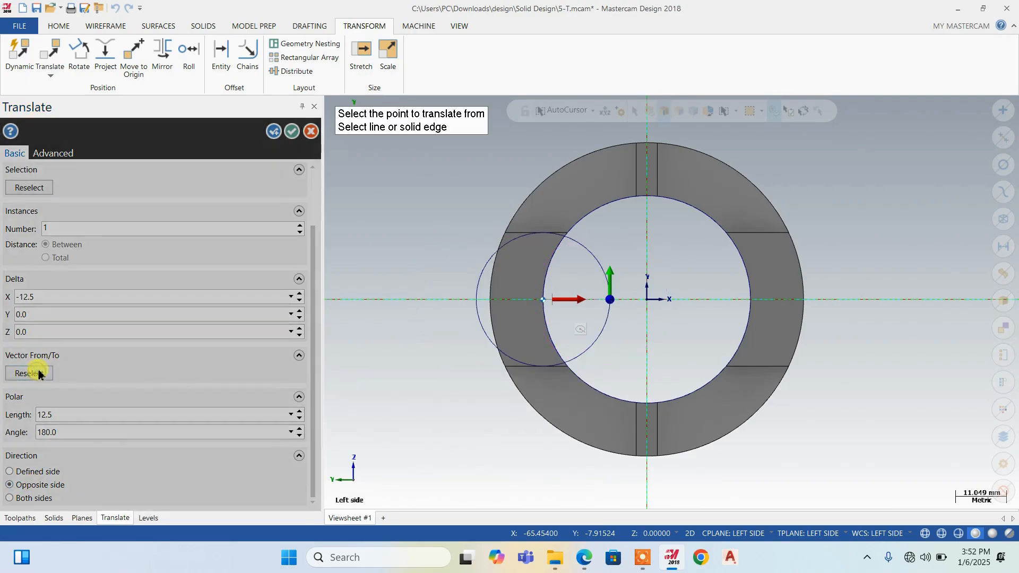
{"action": "left_click", "coordinate": [477, 301]}
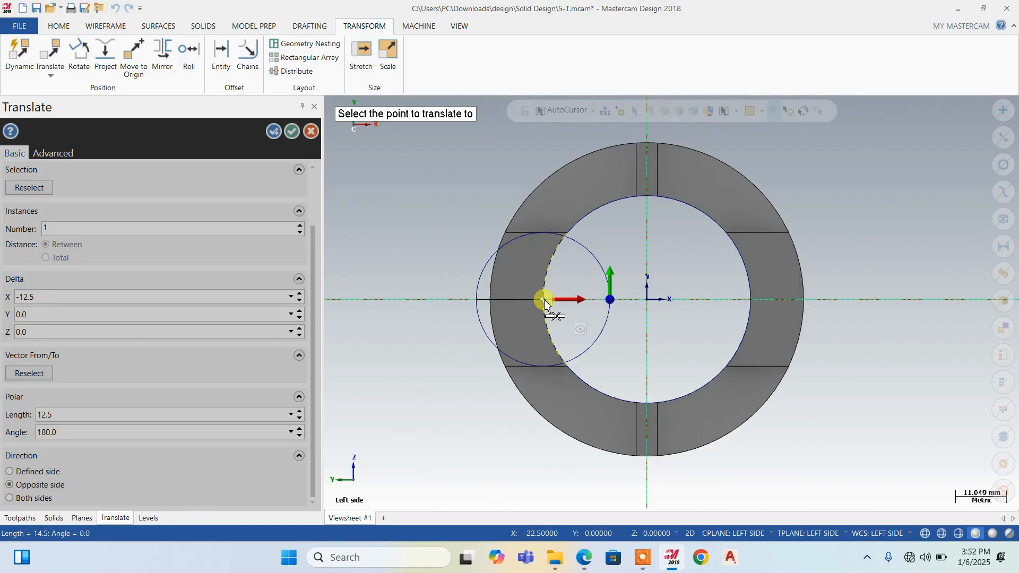
{"action": "left_click", "coordinate": [544, 300]}
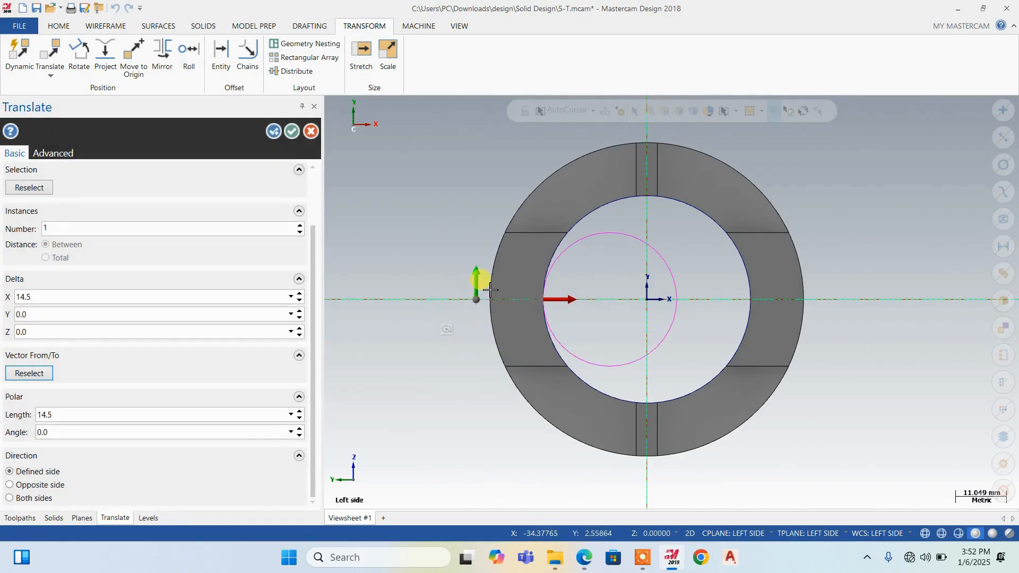
{"action": "left_click", "coordinate": [292, 131]}
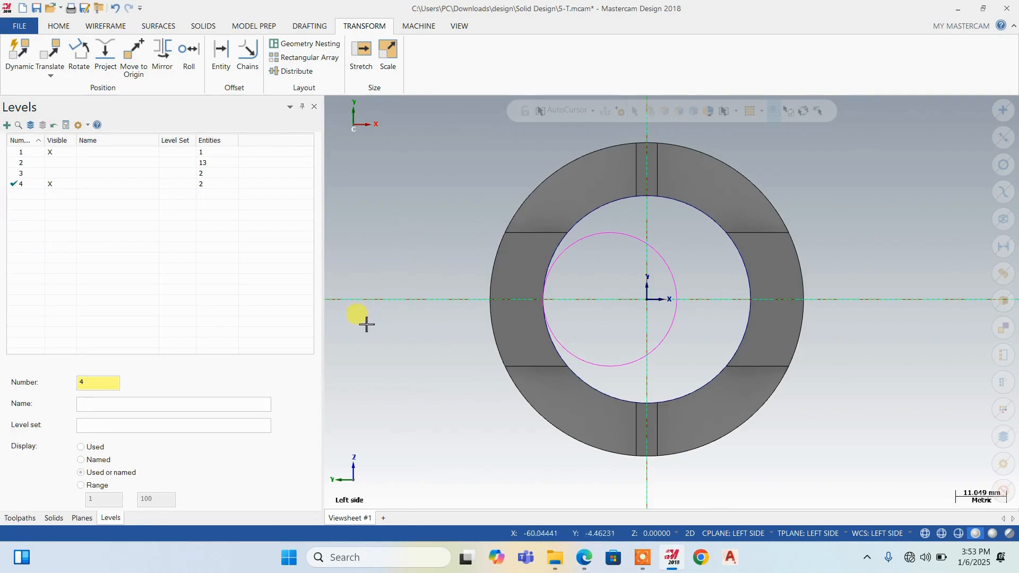
Draw two horizontal lines about 34 and 33 mm long from the left slot's outer upper and lower corners, extending past the circle's tangent points
{"action": "left_click", "coordinate": [105, 26]}
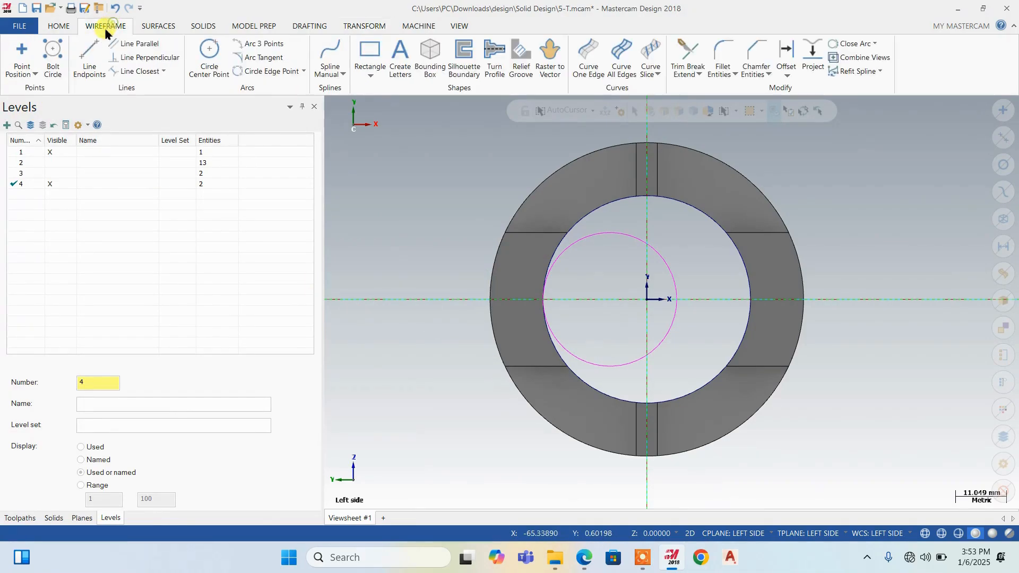
{"action": "left_click", "coordinate": [89, 56]}
{"action": "left_click", "coordinate": [506, 234]}
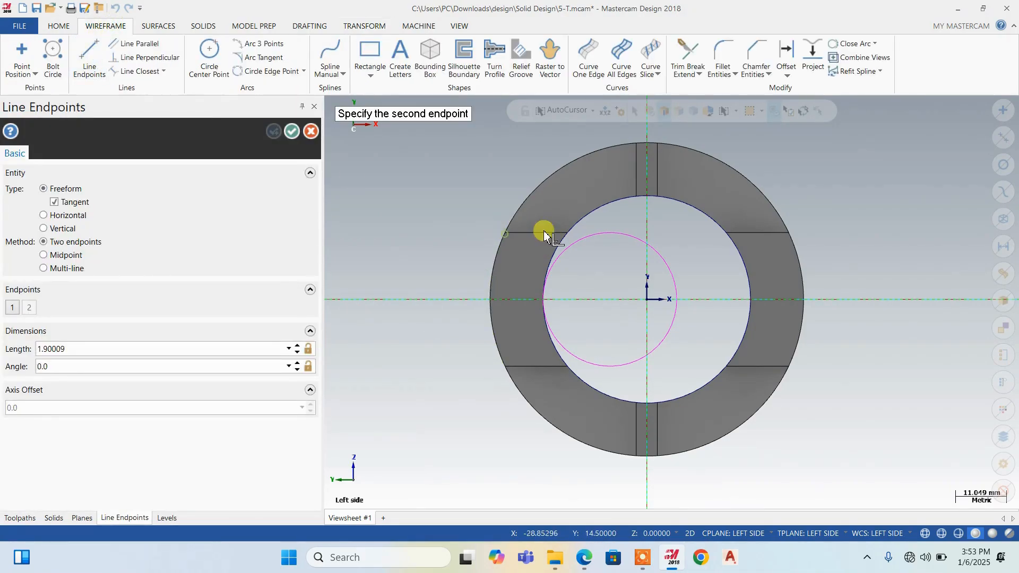
{"action": "left_click", "coordinate": [661, 232]}
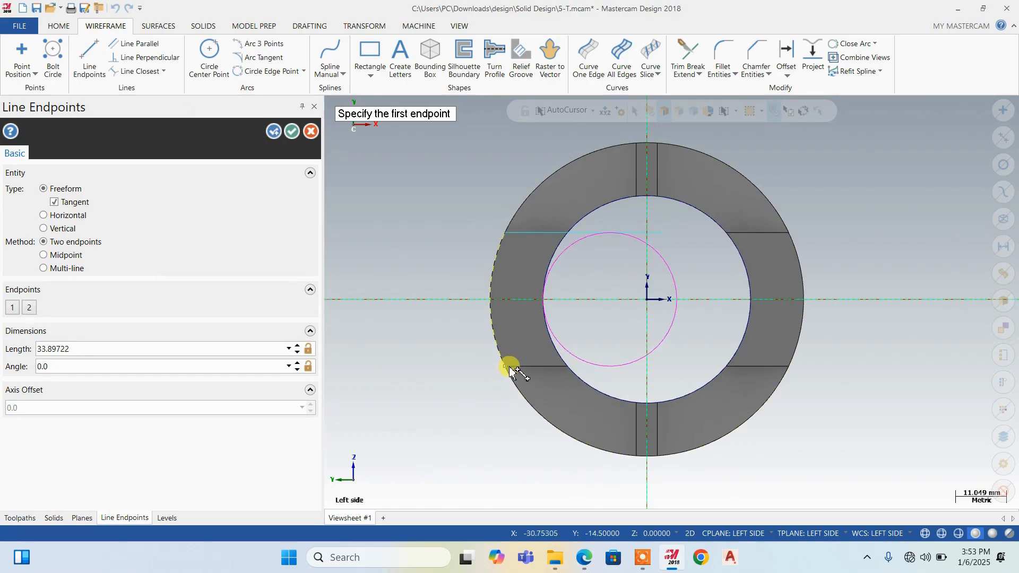
{"action": "left_click", "coordinate": [507, 367]}
{"action": "left_click", "coordinate": [659, 366]}
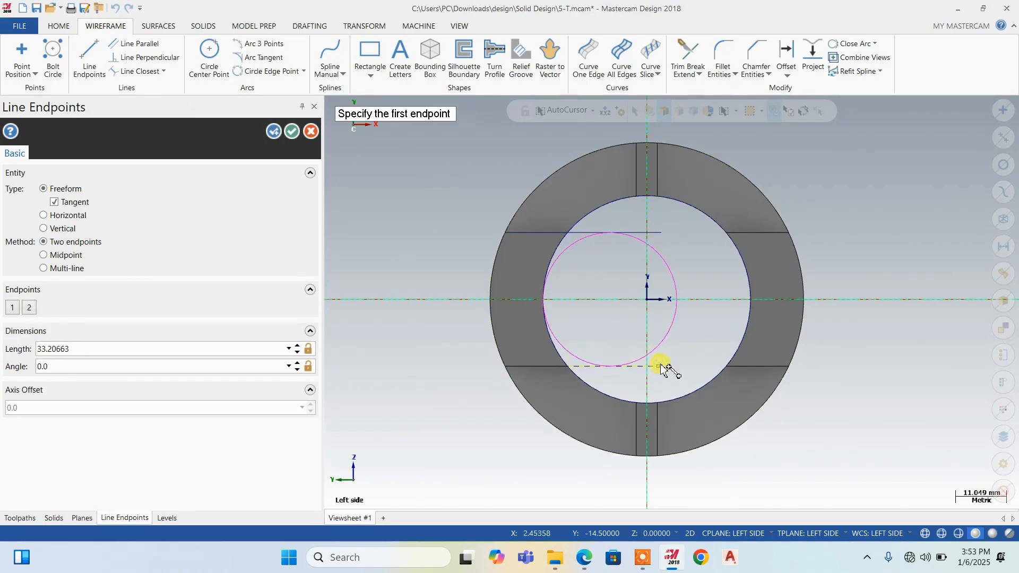
{"action": "left_click", "coordinate": [292, 133]}
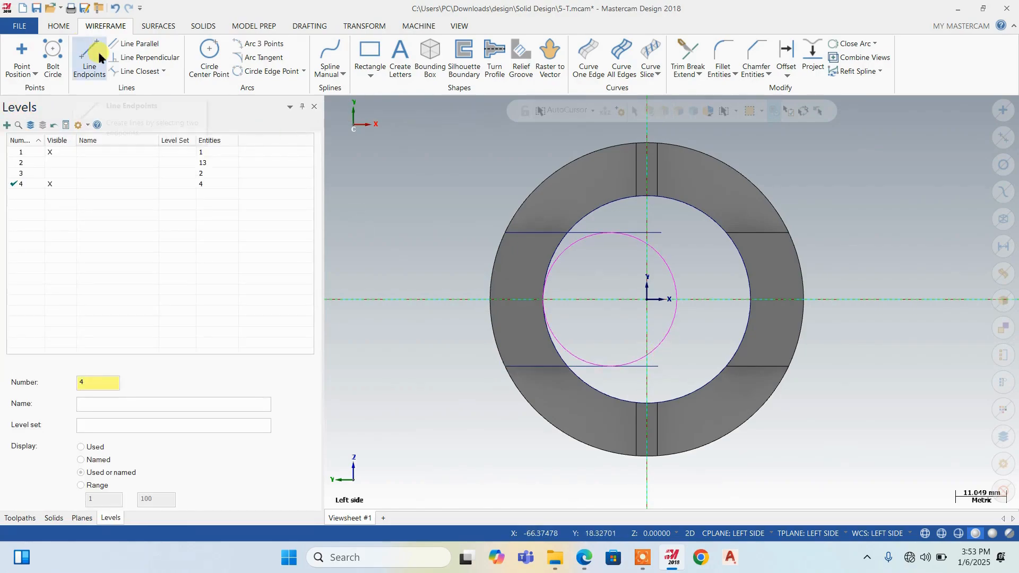
Draw a vertical line about 39 mm long to the left of the ring, extending beyond both horizontal lines
{"action": "left_click", "coordinate": [89, 58]}
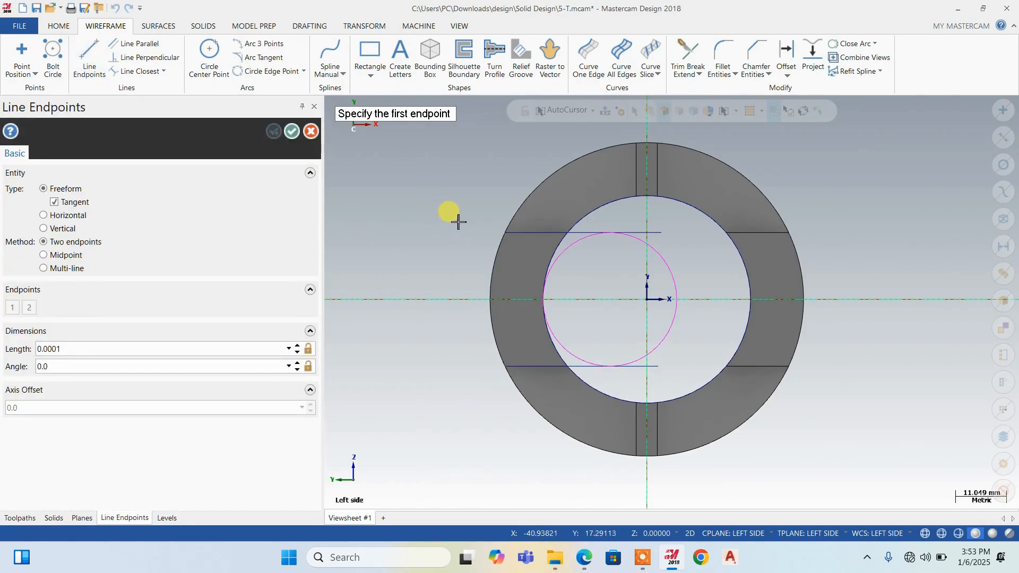
{"action": "left_click", "coordinate": [456, 219]}
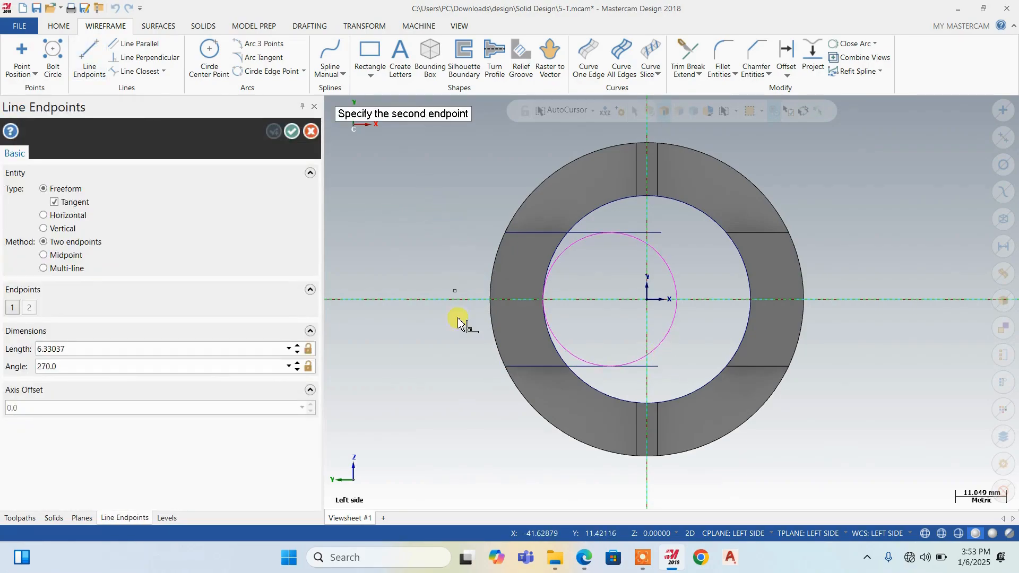
{"action": "left_click", "coordinate": [452, 397]}
{"action": "key", "text": "Escape"}
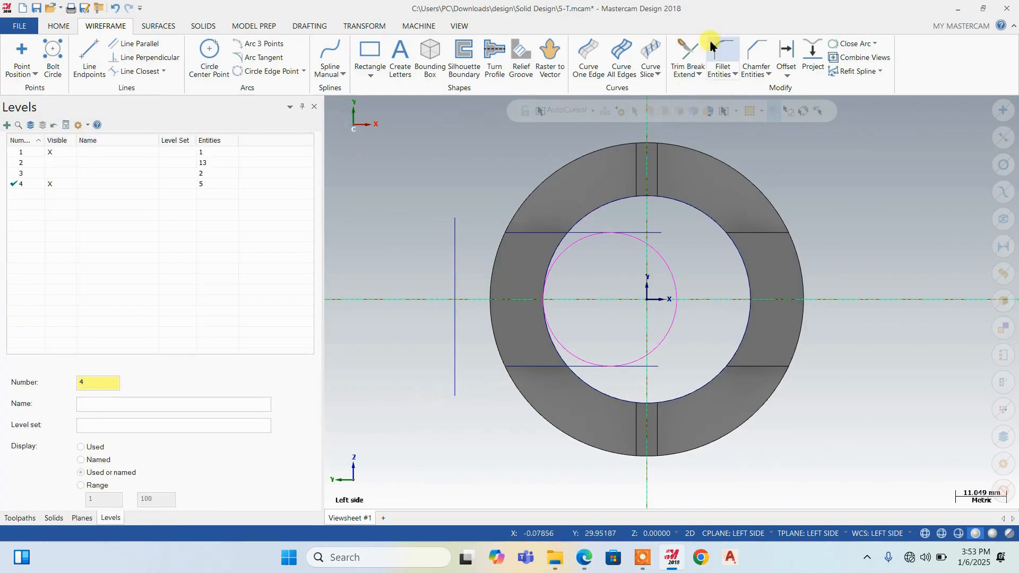
Hide level 1 and join the vertical line to both horizontal lines at sharp corners using Trim 2 entities
{"action": "left_click", "coordinate": [54, 154]}
{"action": "left_click", "coordinate": [687, 58]}
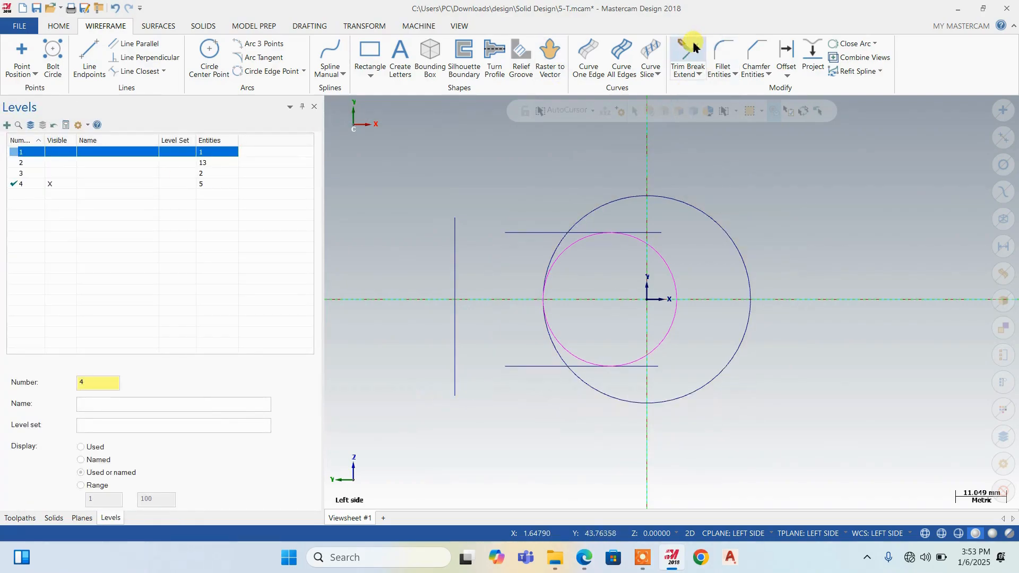
{"action": "scroll", "coordinate": [523, 273], "scroll_direction": "up", "scroll_amount": 1}
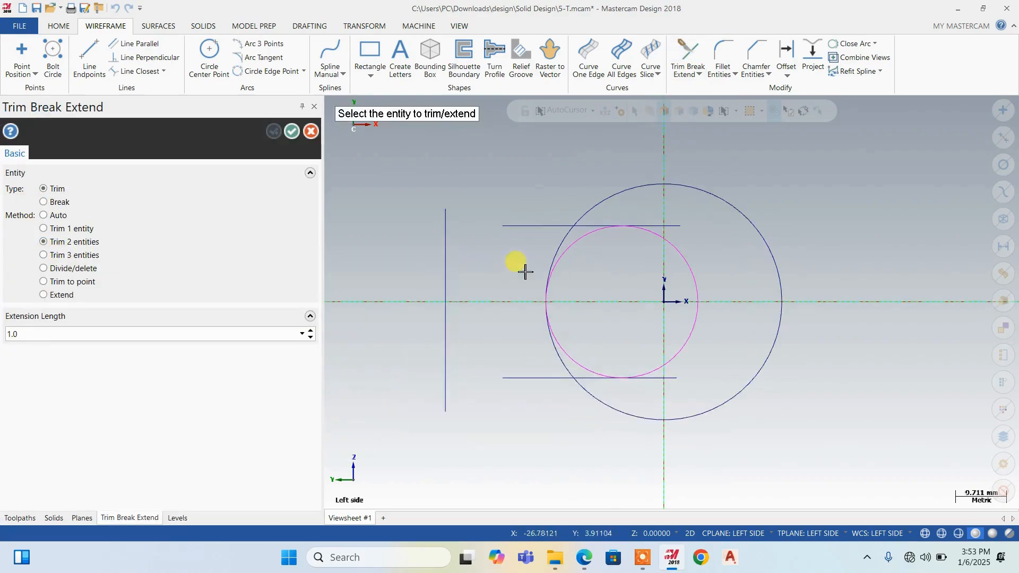
{"action": "left_click", "coordinate": [521, 223]}
{"action": "left_click", "coordinate": [442, 295]}
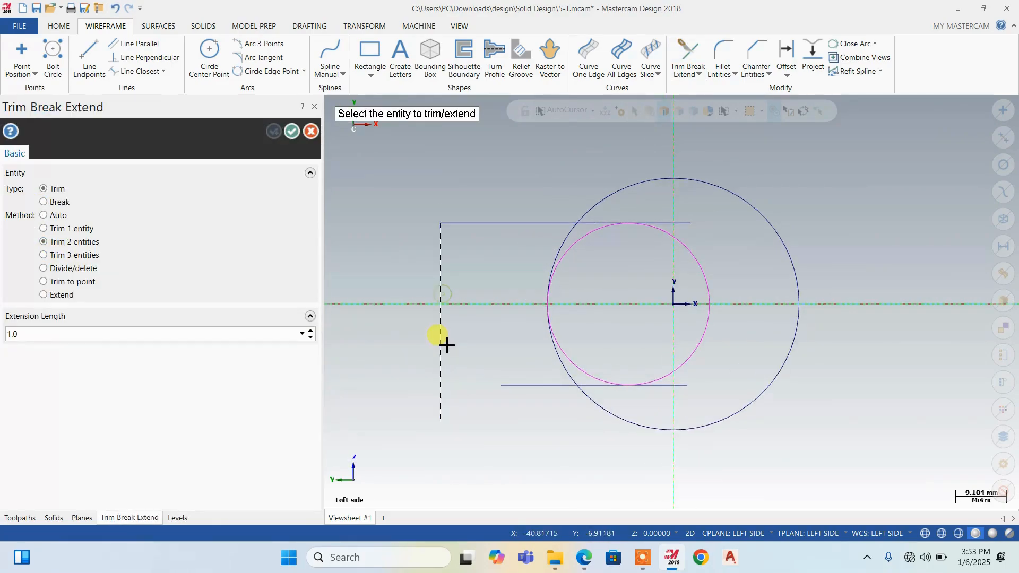
{"action": "left_click", "coordinate": [442, 343]}
{"action": "left_click", "coordinate": [547, 386]}
{"action": "scroll", "coordinate": [555, 416], "scroll_direction": "up", "scroll_amount": 1}
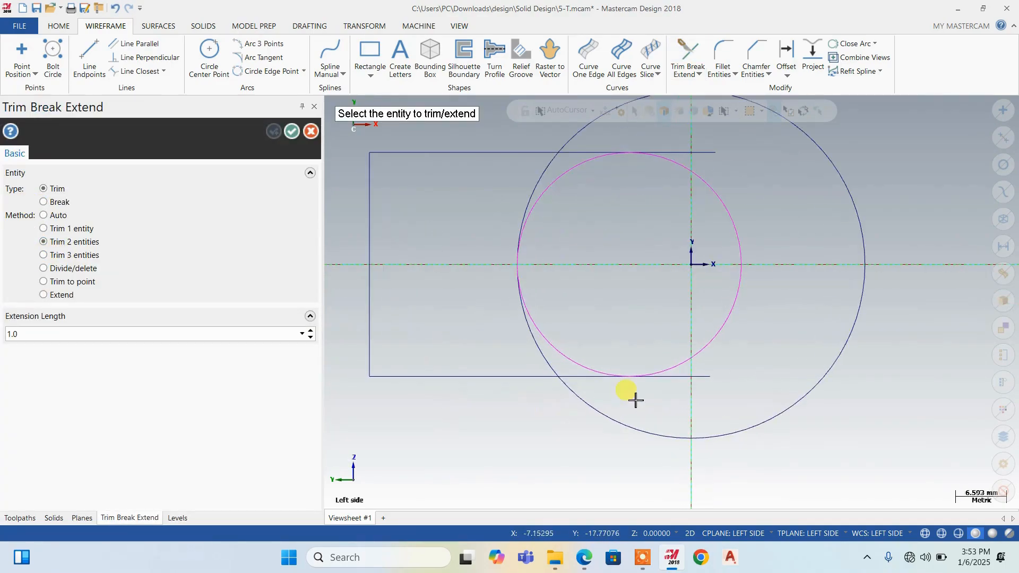
Remove the right half of the 29 mm circle and the line ends beyond its tangent points with Divide/delete
{"action": "left_click", "coordinate": [70, 272]}
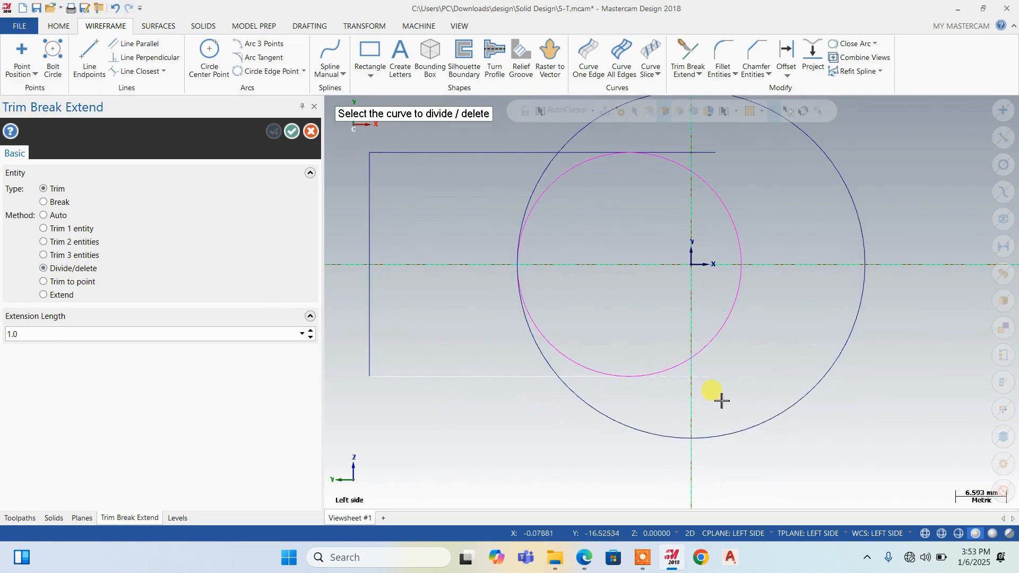
{"action": "left_click", "coordinate": [707, 352]}
{"action": "left_click", "coordinate": [682, 152]}
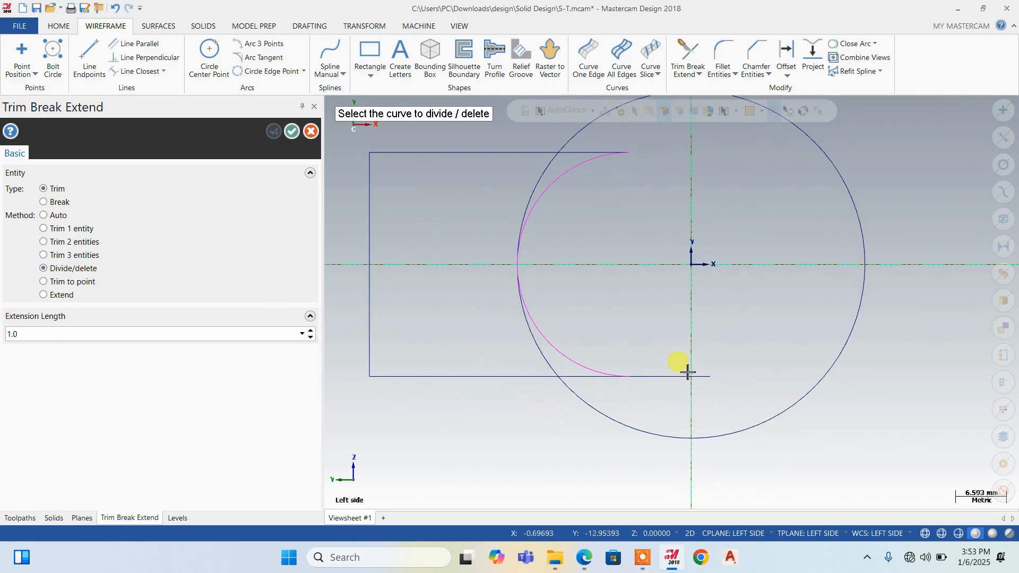
{"action": "left_click", "coordinate": [688, 373]}
{"action": "scroll", "coordinate": [679, 319], "scroll_direction": "down", "scroll_amount": 1}
{"action": "key", "text": "Escape"}
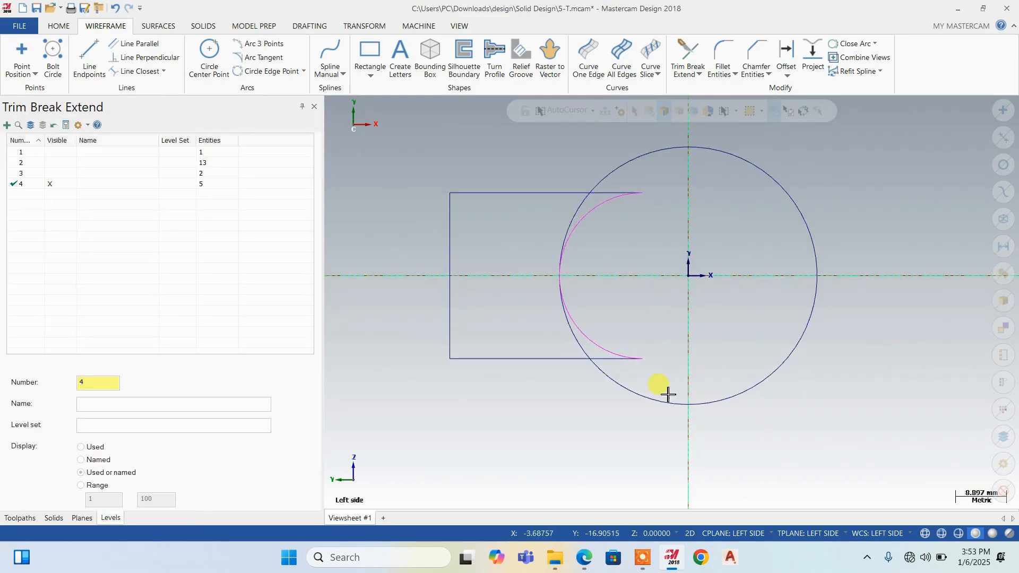
Delete the large bore circle, keeping the closed slot profile
{"action": "left_click", "coordinate": [658, 400]}
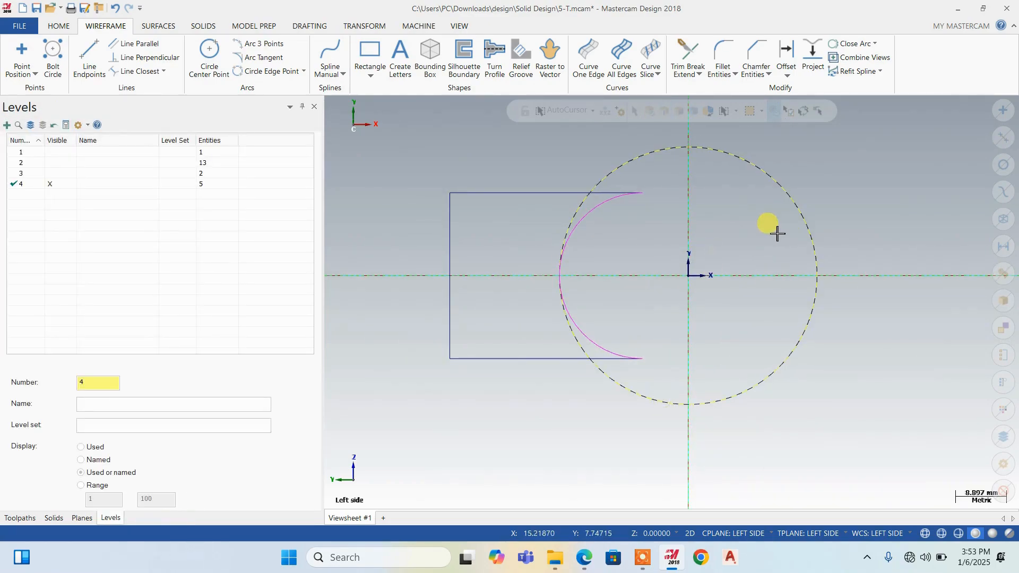
{"action": "key", "text": "Delete"}
{"action": "scroll", "coordinate": [619, 365], "scroll_direction": "down", "scroll_amount": 6}
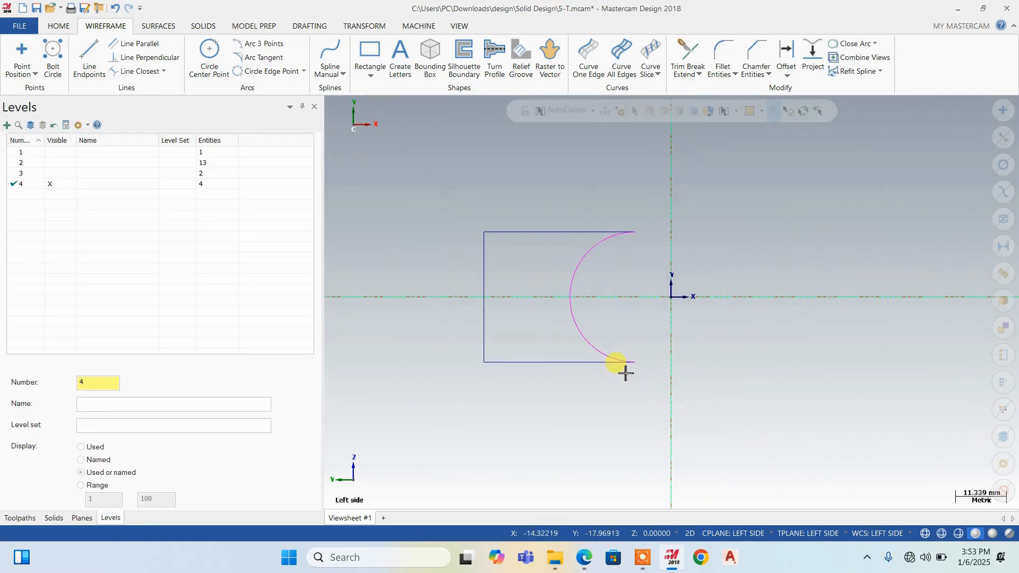
{"action": "scroll", "coordinate": [662, 264], "scroll_direction": "up", "scroll_amount": 5}
{"action": "scroll", "coordinate": [610, 200], "scroll_direction": "down", "scroll_amount": 5}
Switch to the Book1.pdf drawing to check the 130 and 126.15 lengths, and open Calculator
{"action": "middle_click_drag", "start_coordinate": [650, 407], "coordinate": [650, 536]}
{"action": "left_click", "coordinate": [587, 566]}
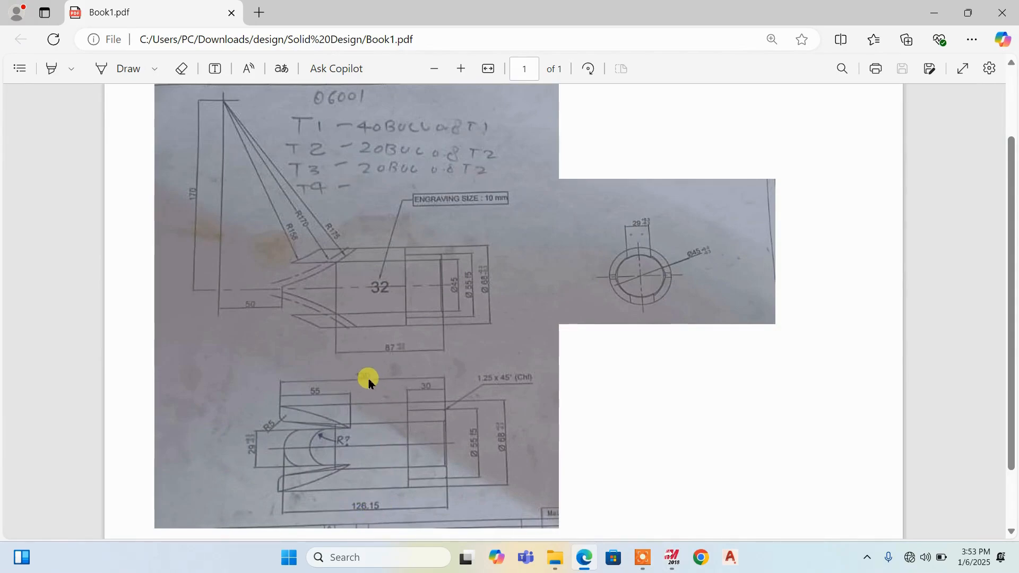
{"action": "left_click", "coordinate": [375, 555]}
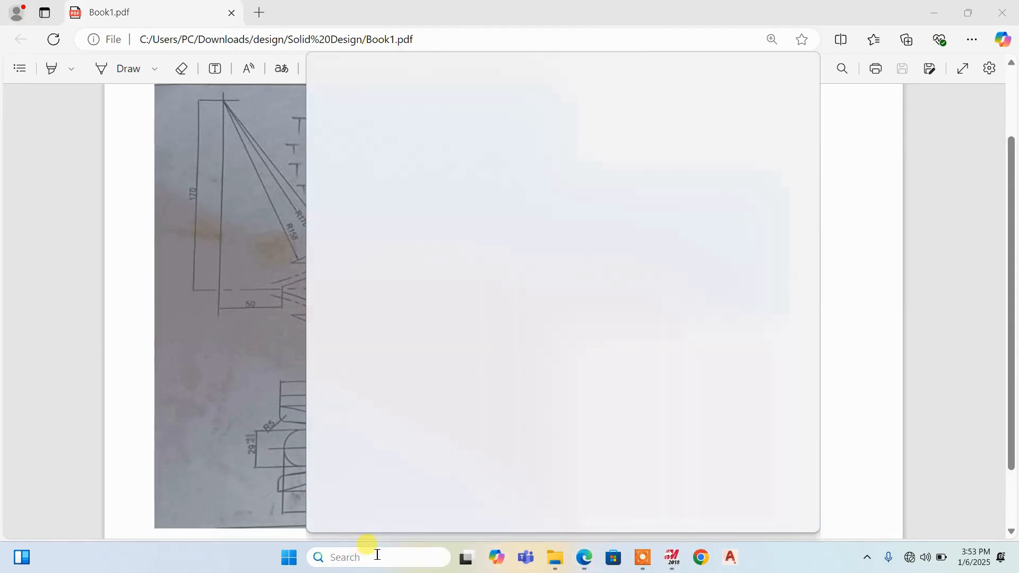
{"action": "type", "text": "cal"}
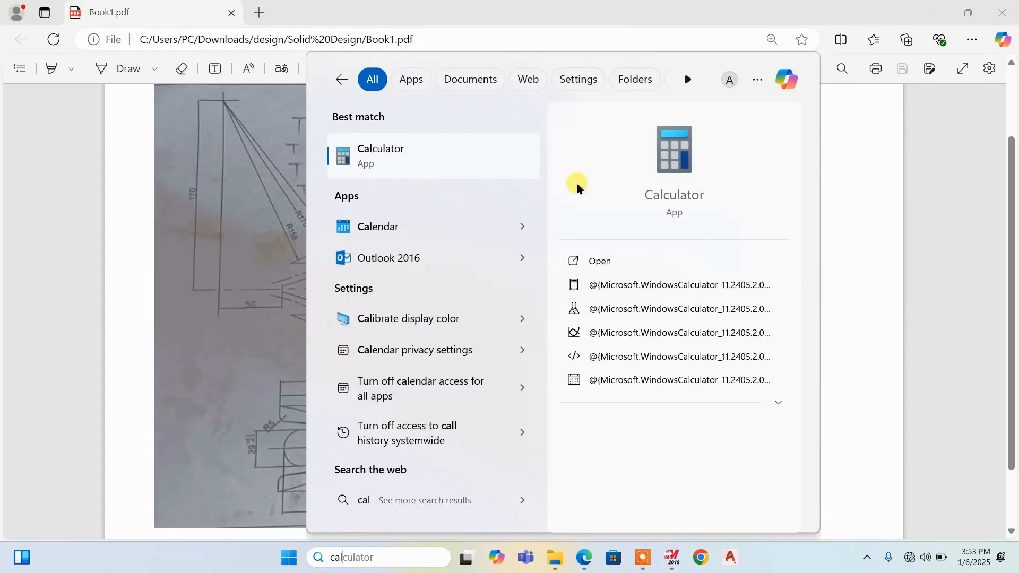
{"action": "left_click", "coordinate": [681, 159]}
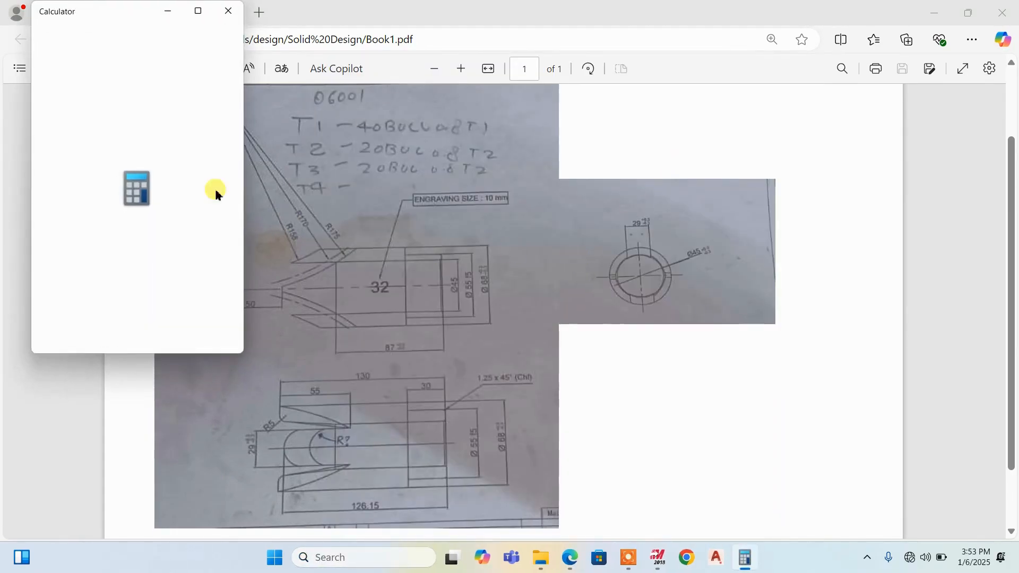
Calculate 130 minus 126.15 to get the slot profile's offset, and minimize Calculator
{"action": "left_click", "coordinate": [61, 301]}
{"action": "left_click", "coordinate": [165, 297]}
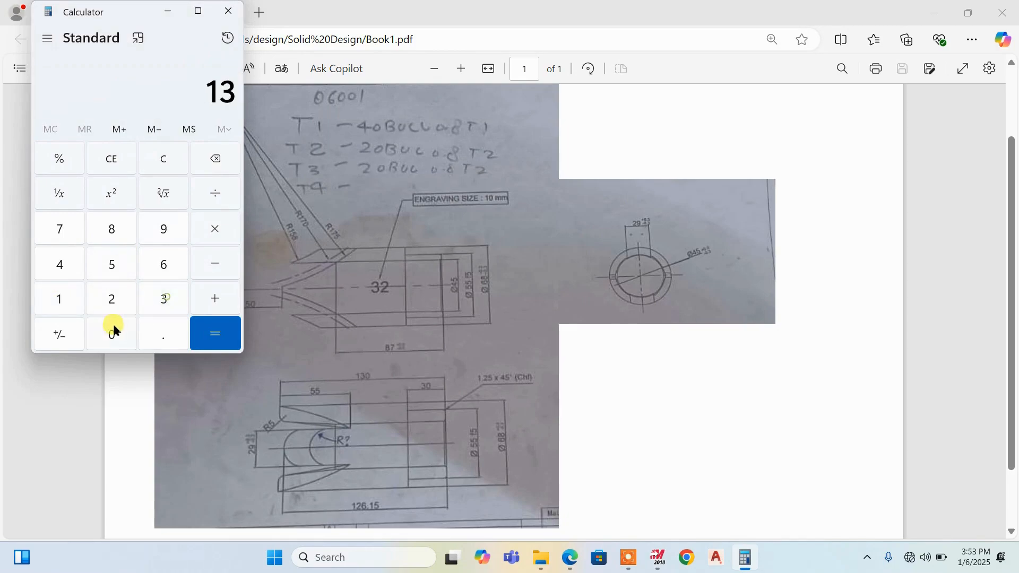
{"action": "left_click", "coordinate": [112, 328]}
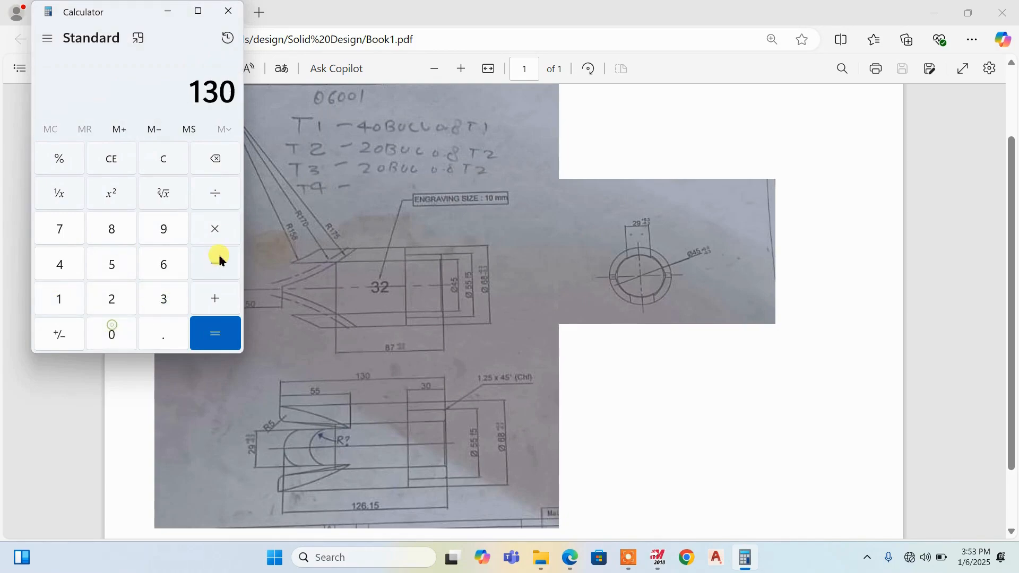
{"action": "left_click", "coordinate": [153, 274]}
{"action": "left_click", "coordinate": [65, 296]}
{"action": "left_click", "coordinate": [106, 264]}
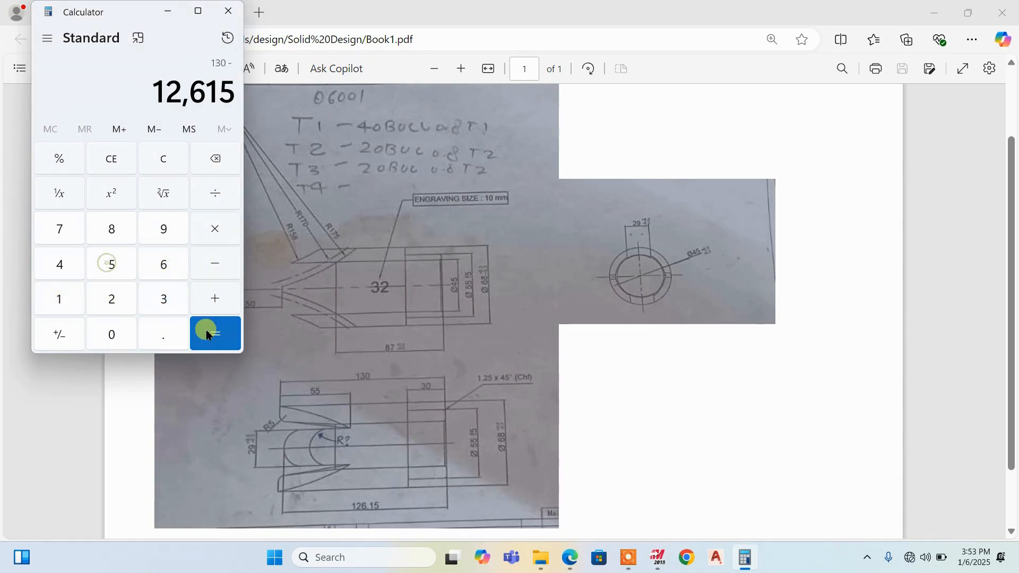
{"action": "left_click", "coordinate": [217, 160]}
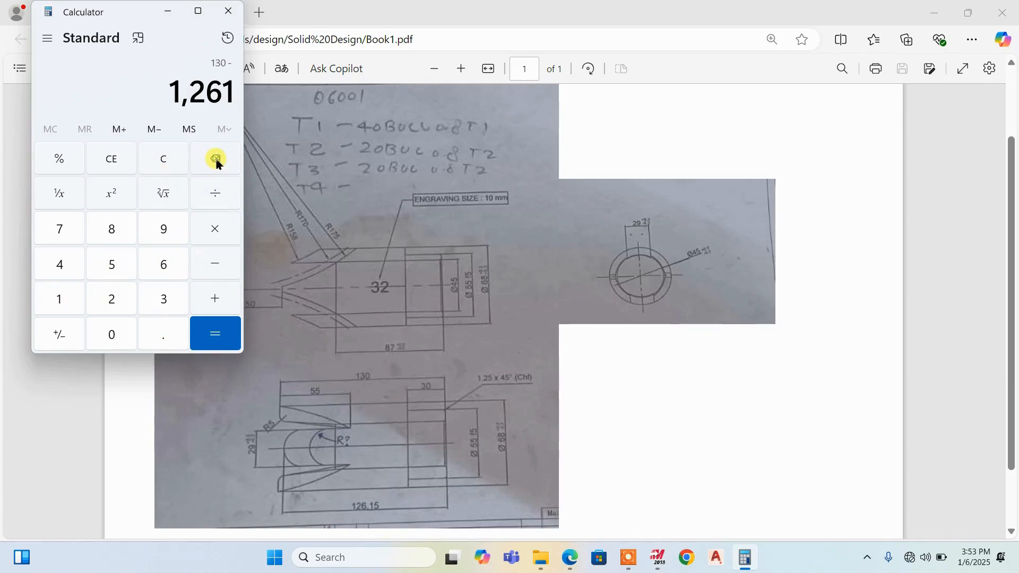
{"action": "left_click", "coordinate": [217, 161]}
{"action": "left_click", "coordinate": [163, 333]}
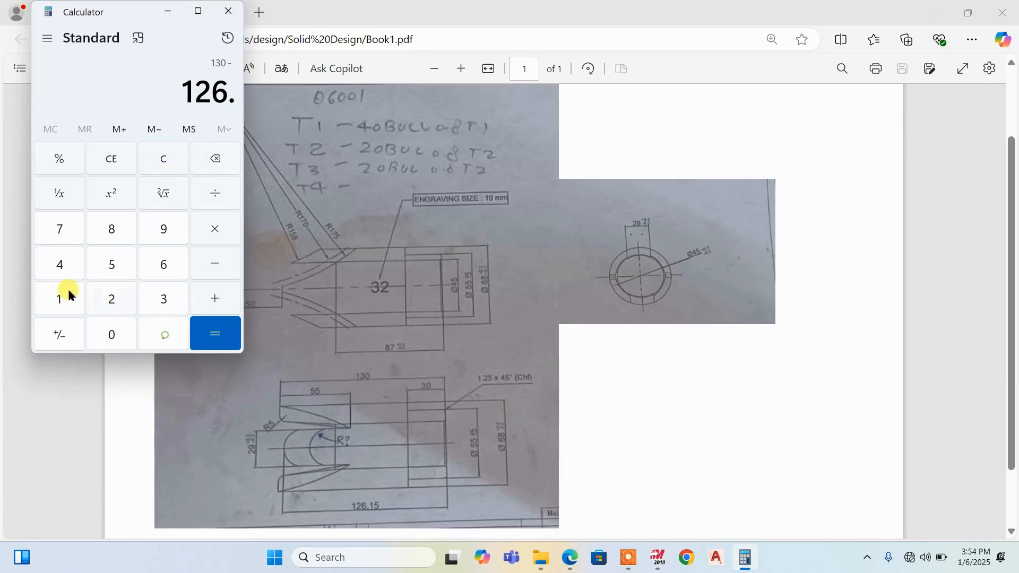
{"action": "left_click", "coordinate": [61, 296]}
{"action": "left_click", "coordinate": [112, 264]}
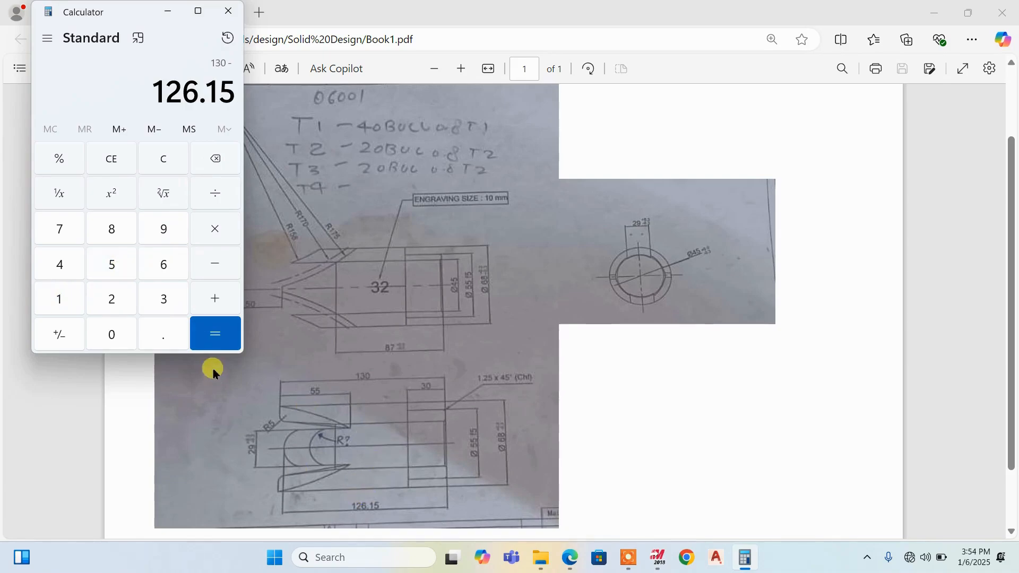
{"action": "left_click", "coordinate": [215, 335]}
{"action": "left_click", "coordinate": [175, 15]}
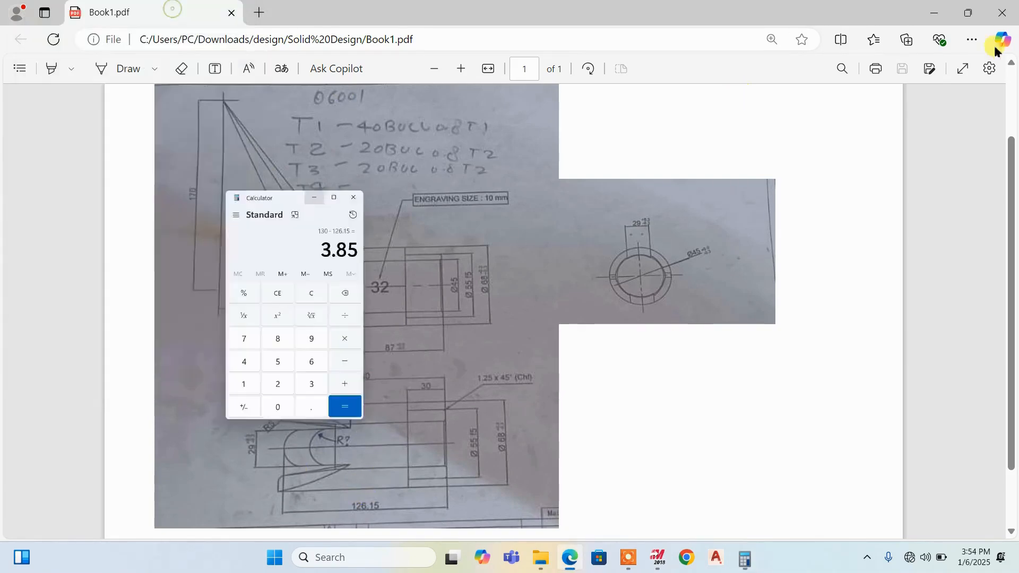
Return to Mastercam and move the entire slot profile by -3.85 mm along Z with Translate
{"action": "left_click", "coordinate": [935, 13]}
{"action": "scroll", "coordinate": [565, 273], "scroll_direction": "down", "scroll_amount": 1}
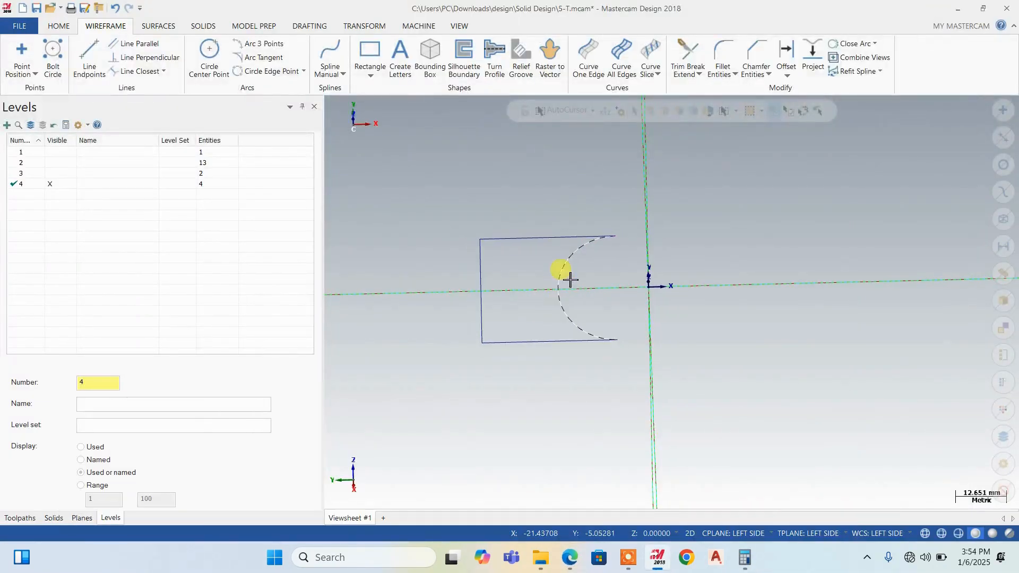
{"action": "middle_click_drag", "start_coordinate": [563, 270], "coordinate": [566, 239]}
{"action": "left_click_drag", "start_coordinate": [447, 199], "coordinate": [707, 377]}
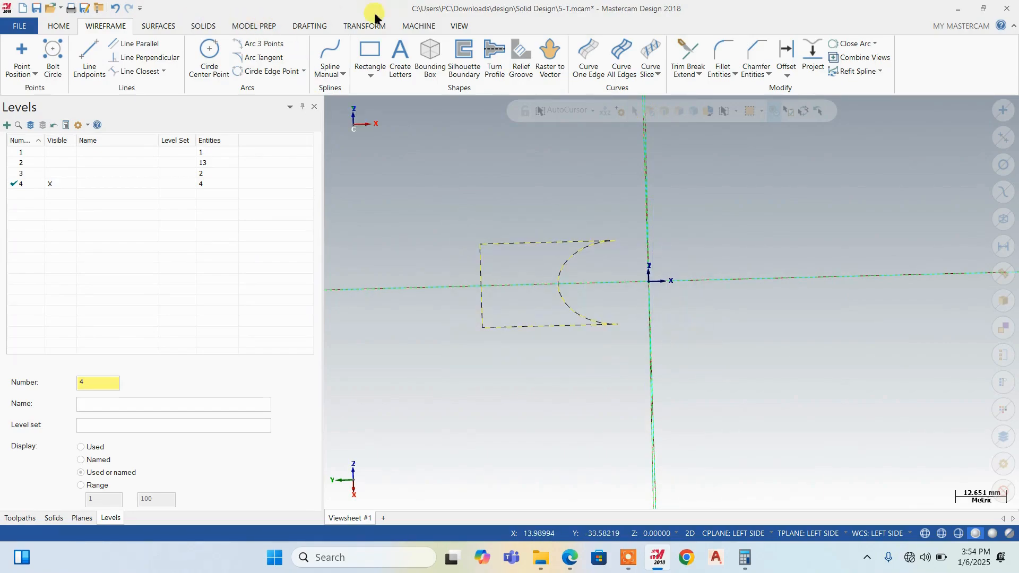
{"action": "left_click", "coordinate": [364, 26]}
{"action": "left_click", "coordinate": [50, 53]}
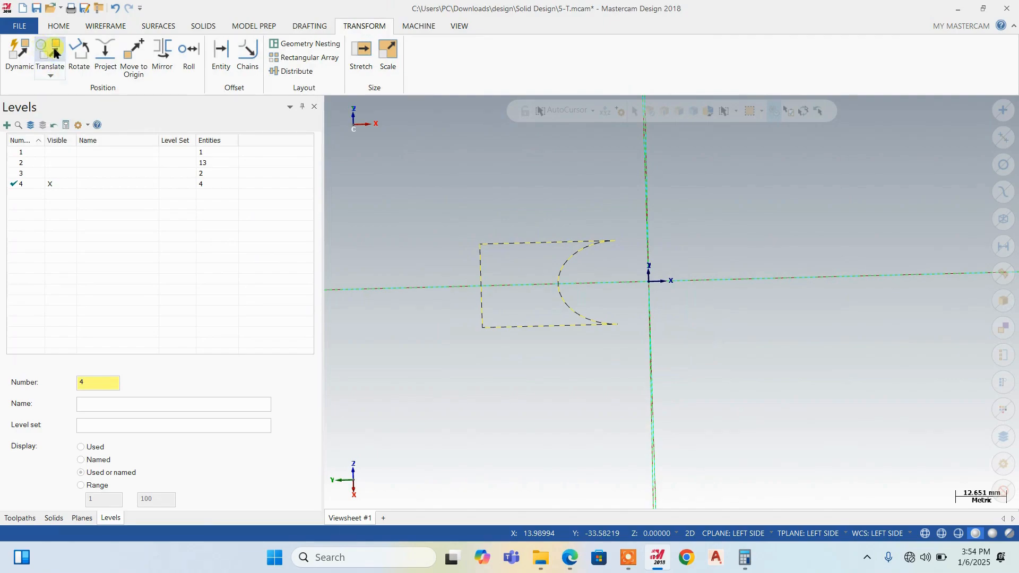
{"action": "left_click_drag", "start_coordinate": [548, 267], "coordinate": [543, 325]}
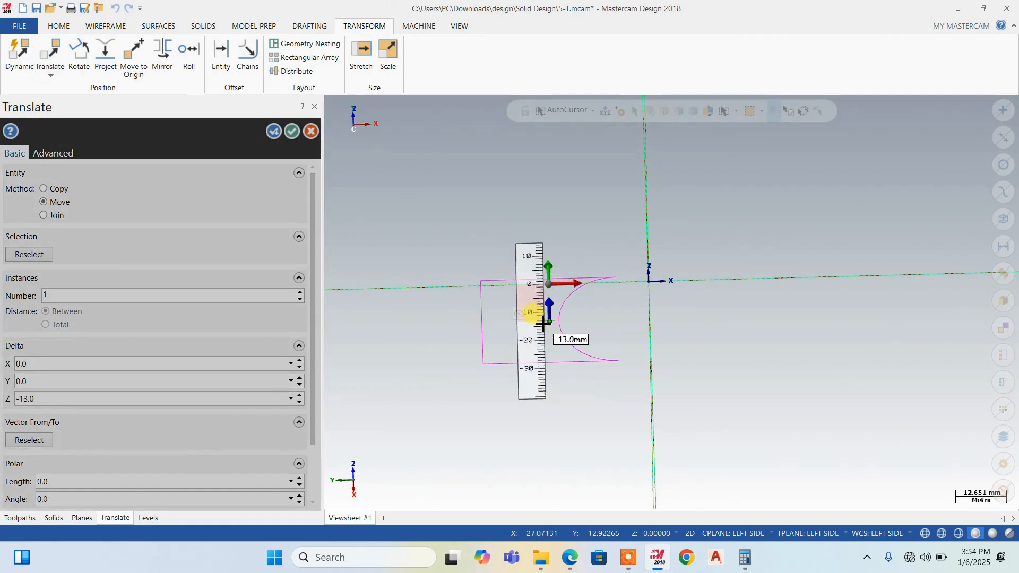
{"action": "left_click", "coordinate": [542, 325]}
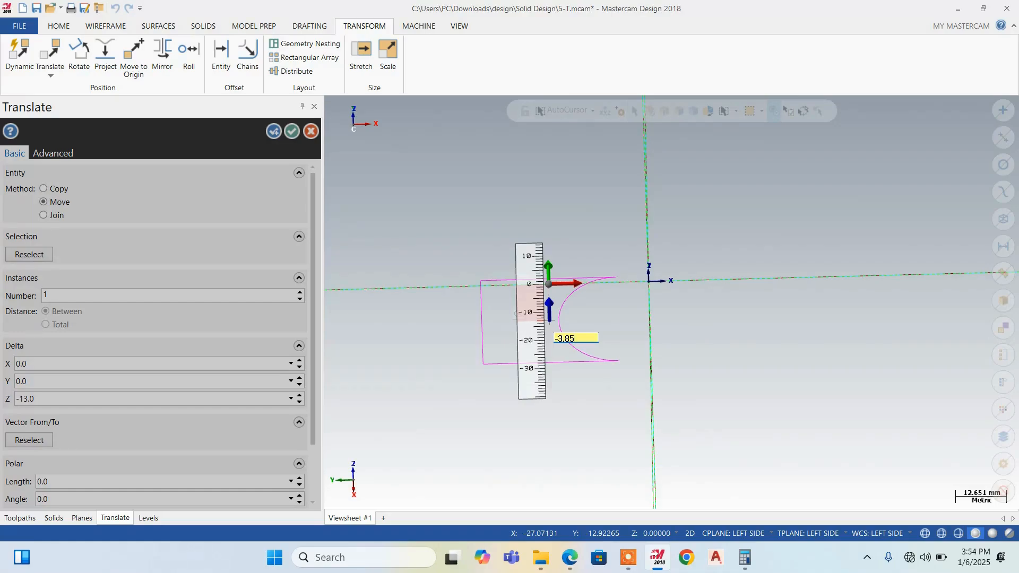
{"action": "left_click", "coordinate": [529, 313]}
{"action": "middle_click_drag", "start_coordinate": [634, 364], "coordinate": [628, 298]}
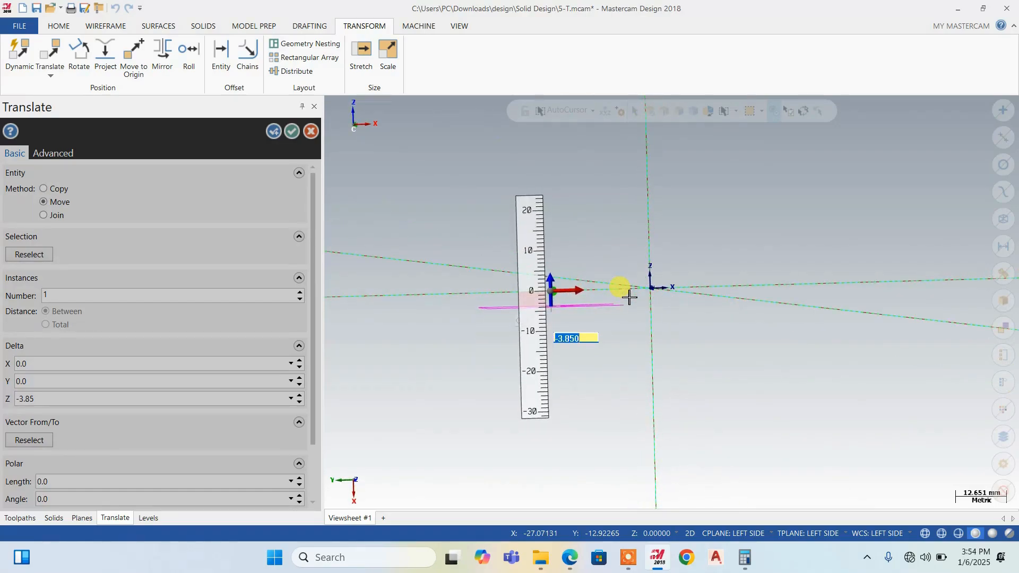
{"action": "left_click", "coordinate": [282, 211]}
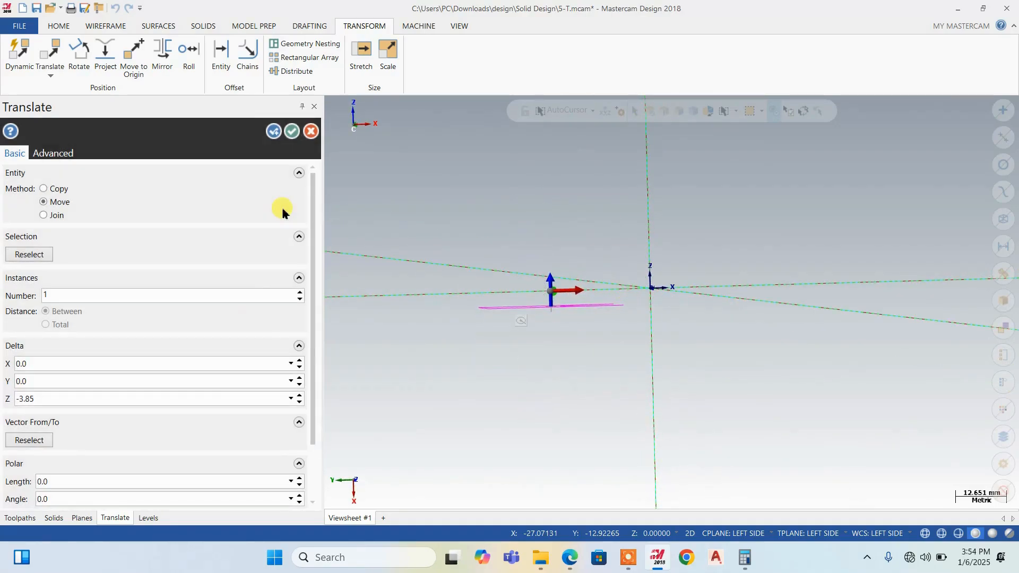
{"action": "left_click", "coordinate": [292, 133]}
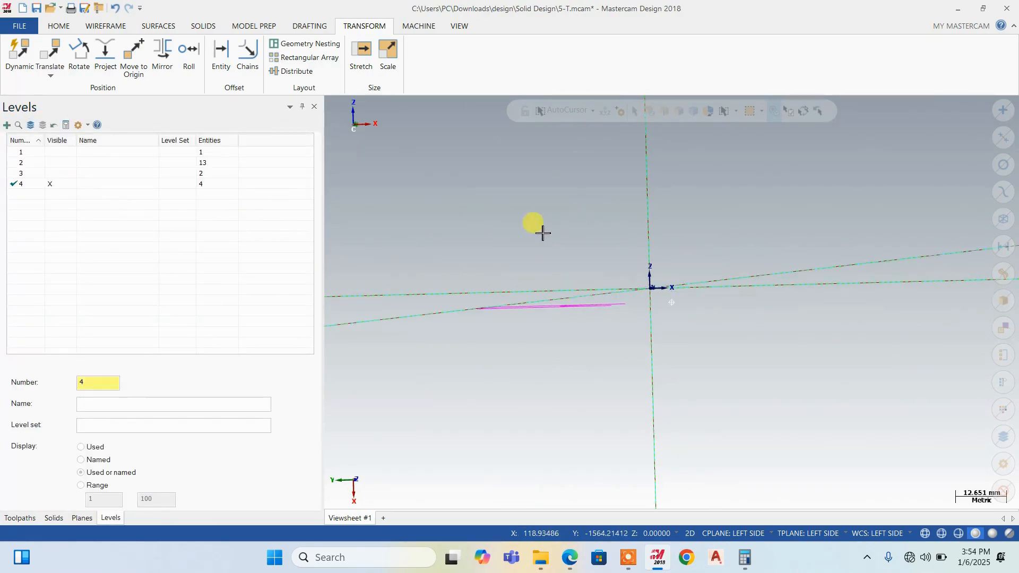
Show the solid on level 1 and the entities on level 3 to compare the moved slot profile with the forked end
{"action": "middle_click_drag", "start_coordinate": [541, 229], "coordinate": [494, 259]}
{"action": "left_click", "coordinate": [62, 153]}
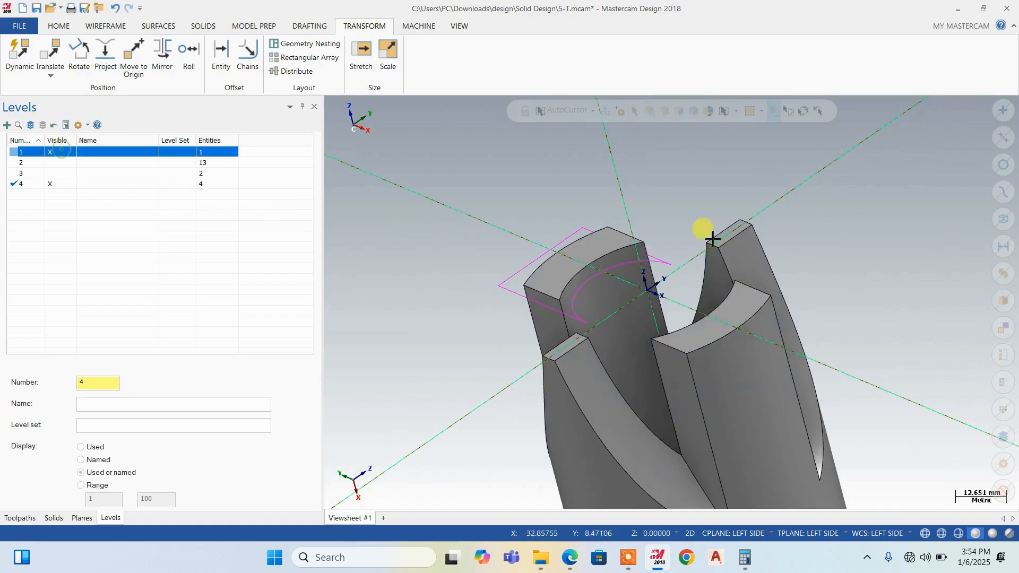
{"action": "mouse_move", "coordinate": [704, 227]}
{"action": "middle_mouse_down"}
{"action": "mouse_move", "coordinate": [580, 254]}
{"action": "mouse_move", "coordinate": [496, 310]}
{"action": "mouse_move", "coordinate": [501, 241]}
{"action": "mouse_move", "coordinate": [562, 281]}
{"action": "mouse_move", "coordinate": [632, 276]}
{"action": "mouse_move", "coordinate": [644, 218]}
{"action": "mouse_move", "coordinate": [557, 233]}
{"action": "middle_mouse_up"}
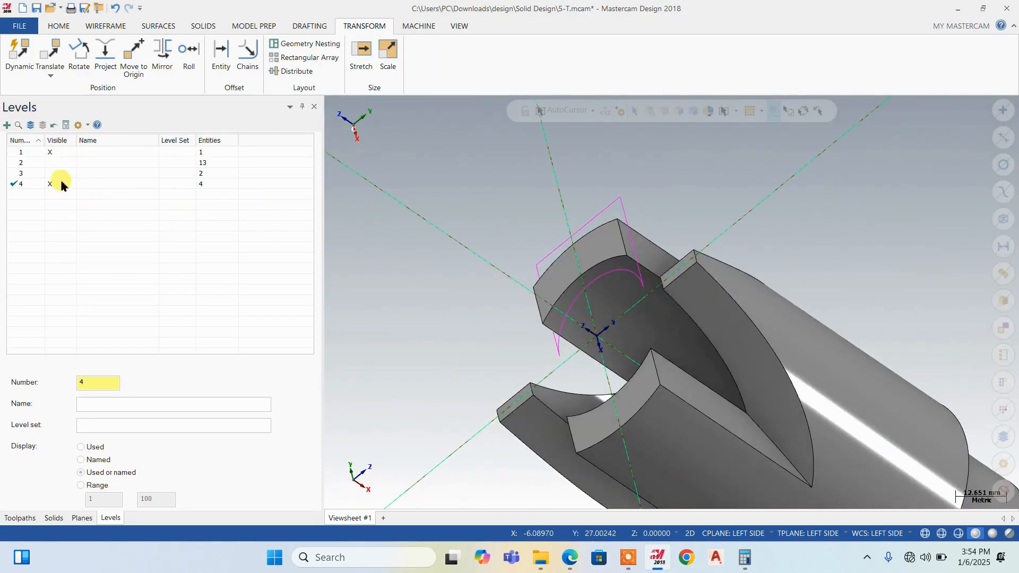
{"action": "left_click", "coordinate": [54, 164]}
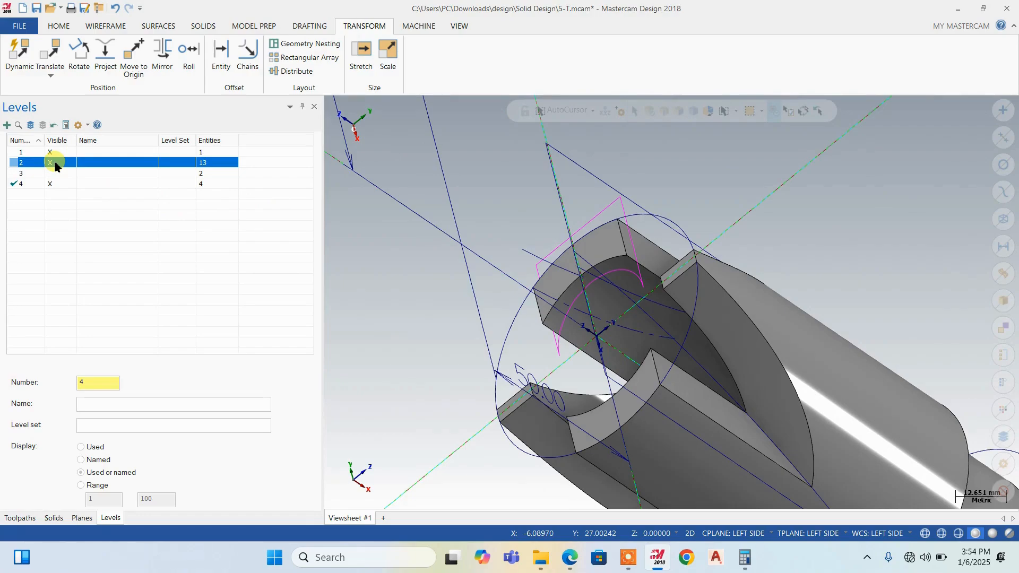
{"action": "left_click", "coordinate": [53, 163]}
{"action": "left_click", "coordinate": [50, 173]}
{"action": "middle_click_drag", "start_coordinate": [712, 257], "coordinate": [596, 207]}
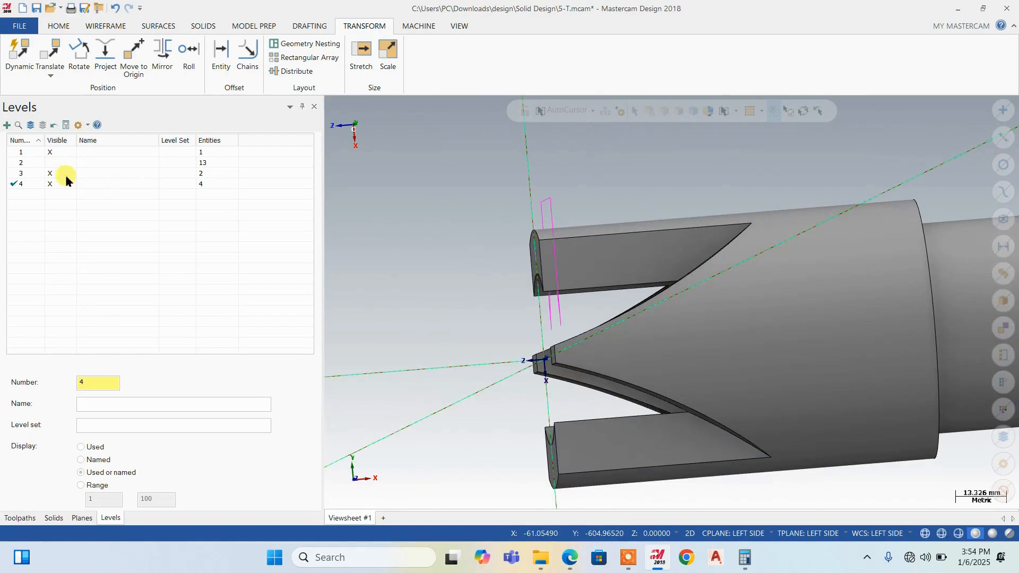
Show level 2 and move the two curved arcs crossing the prong beside the slot profile to active level 4
{"action": "left_click", "coordinate": [50, 163]}
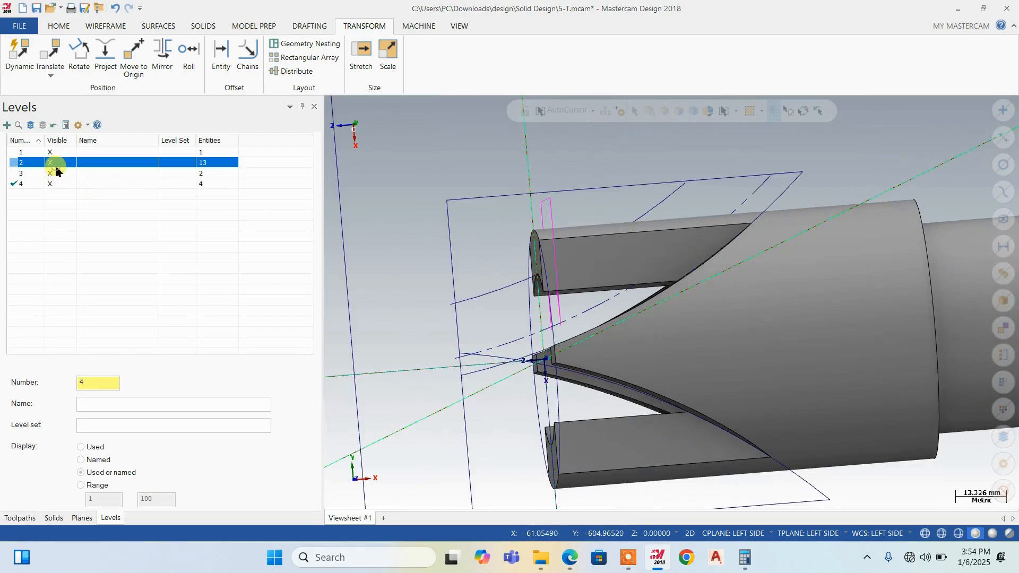
{"action": "left_click", "coordinate": [667, 202]}
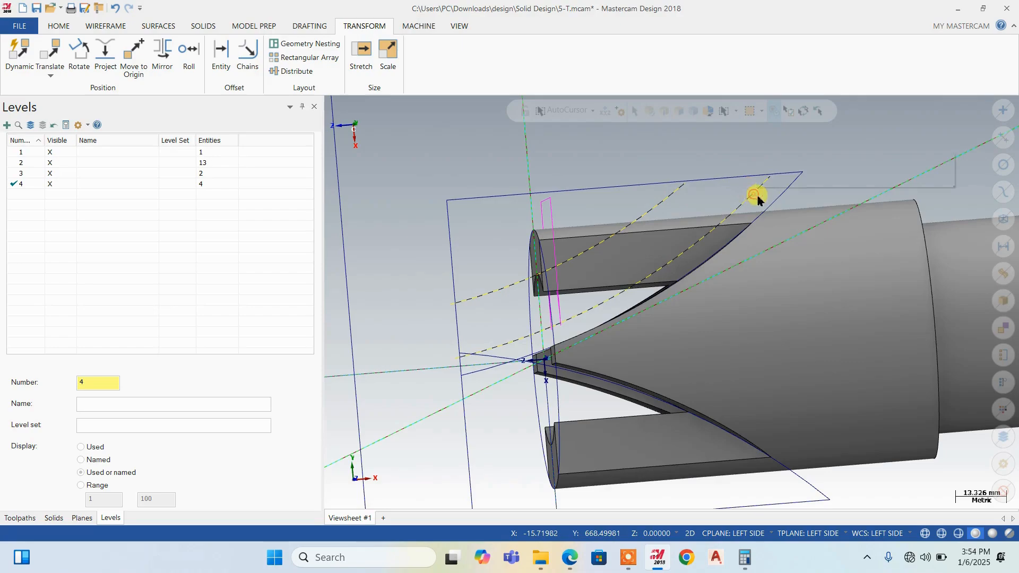
{"action": "right_click", "coordinate": [755, 196]}
{"action": "left_click", "coordinate": [883, 183]}
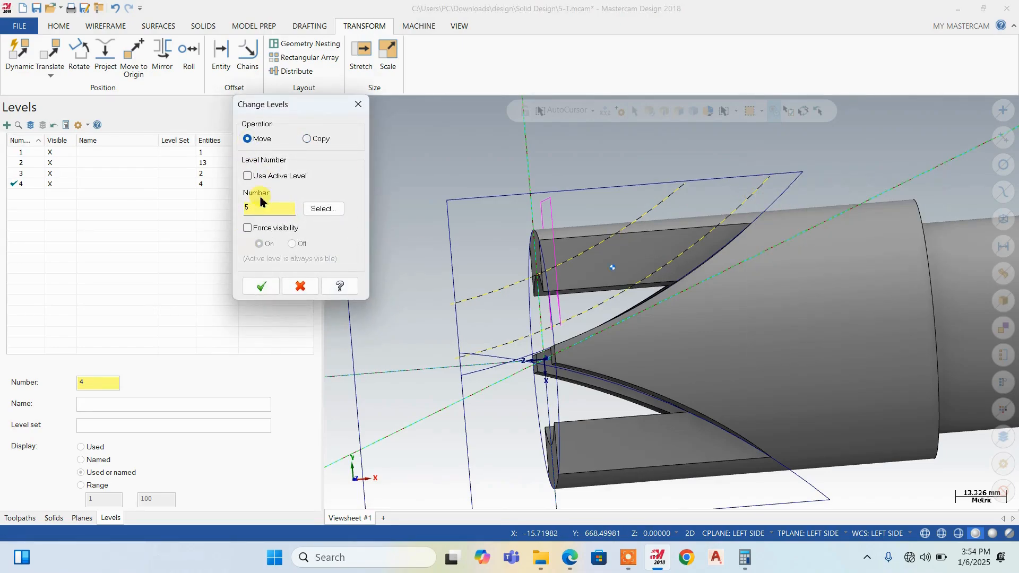
{"action": "left_click", "coordinate": [246, 176]}
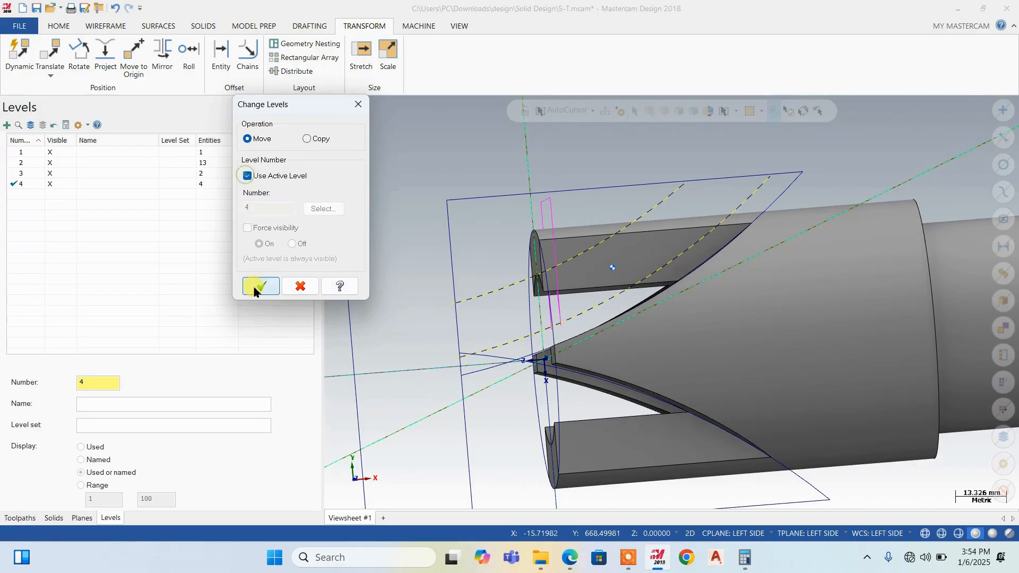
{"action": "left_click", "coordinate": [260, 287]}
Hide levels 2 and 3 and clear the transform colors from the slot profile
{"action": "left_click", "coordinate": [52, 165]}
{"action": "left_click", "coordinate": [54, 165]}
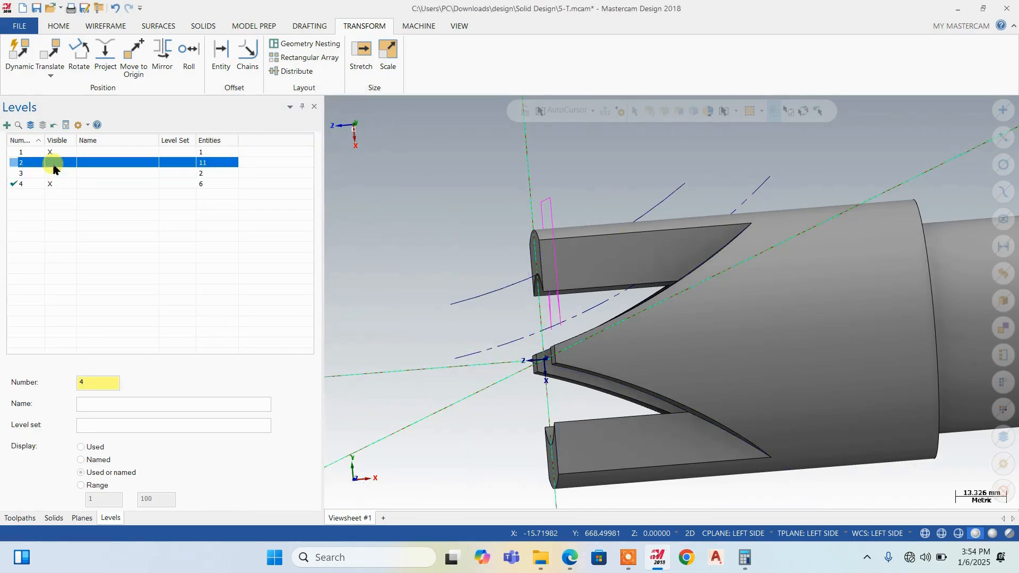
{"action": "scroll", "coordinate": [563, 274], "scroll_direction": "down", "scroll_amount": 2}
{"action": "right_click", "coordinate": [428, 183]}
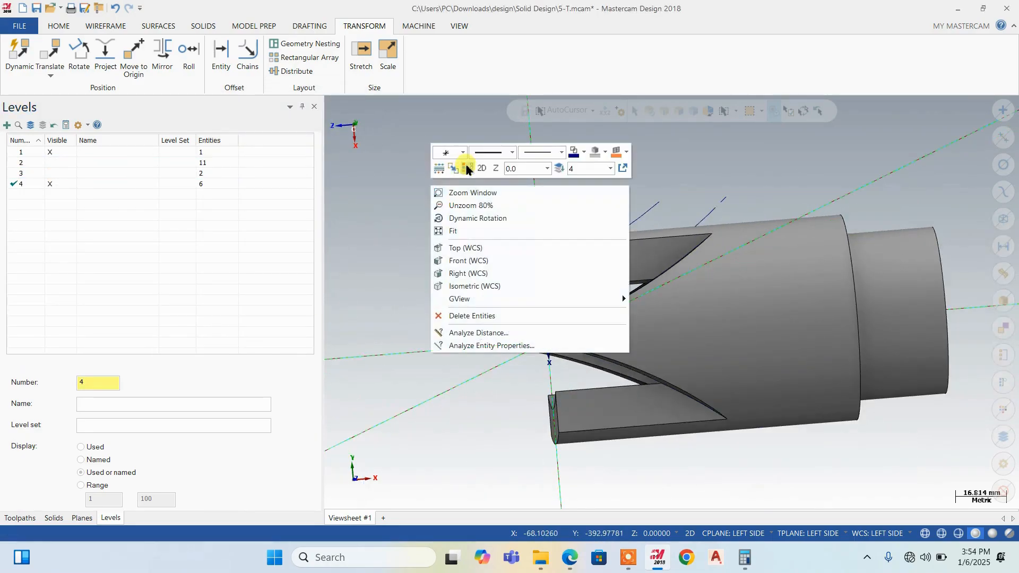
{"action": "left_click", "coordinate": [465, 165]}
Inspect the slot profile and arcs around the forked end, and check them against the Book1.pdf drawing
{"action": "scroll", "coordinate": [618, 260], "scroll_direction": "up", "scroll_amount": 2}
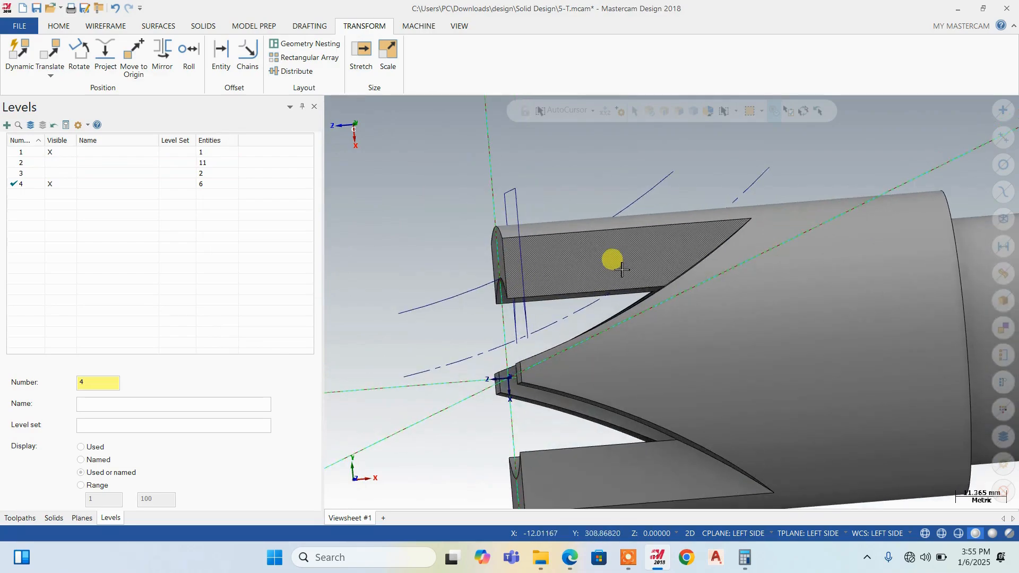
{"action": "middle_click_drag", "start_coordinate": [546, 286], "coordinate": [723, 220]}
{"action": "scroll", "coordinate": [620, 260], "scroll_direction": "down", "scroll_amount": 2}
{"action": "scroll", "coordinate": [585, 283], "scroll_direction": "up", "scroll_amount": 2}
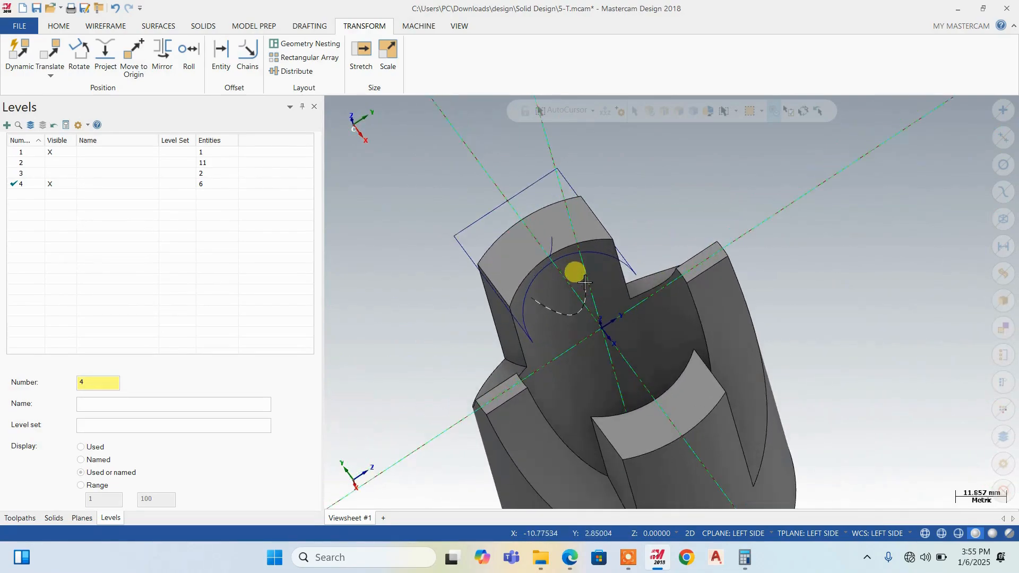
{"action": "middle_click_drag", "start_coordinate": [584, 283], "coordinate": [554, 504]}
{"action": "left_click", "coordinate": [570, 557]}
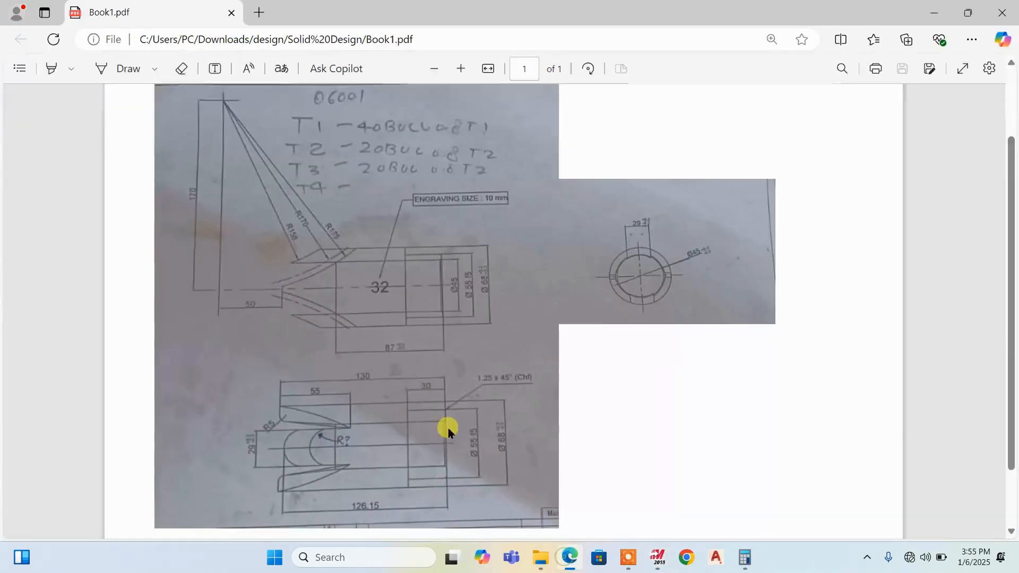
{"action": "left_click", "coordinate": [570, 557]}
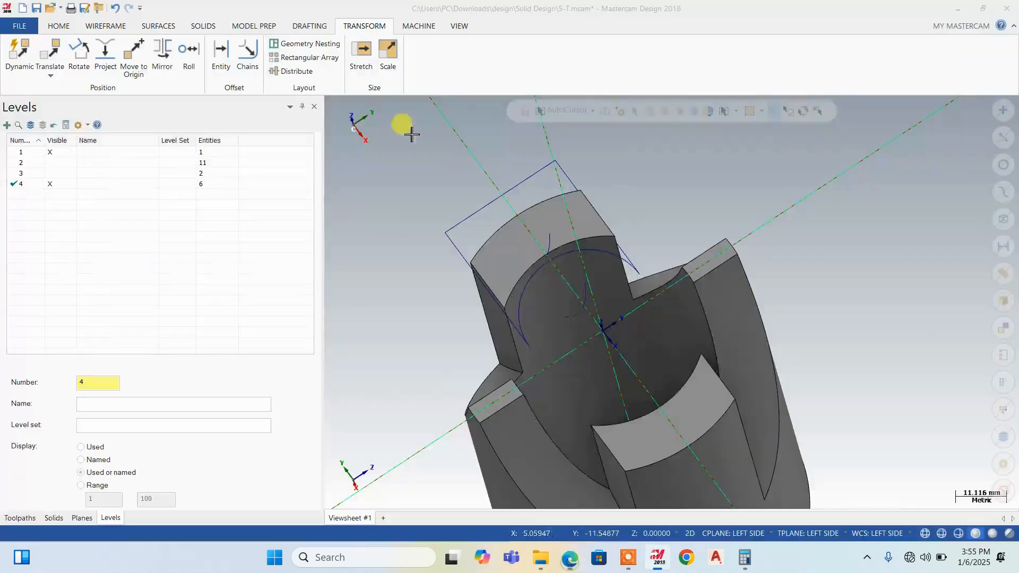
Apply a constant radius fillet of 5 mm to the inner end edges of the four prongs on the forked end
{"action": "left_click", "coordinate": [205, 25]}
{"action": "left_click", "coordinate": [369, 51]}
{"action": "left_click", "coordinate": [564, 250]}
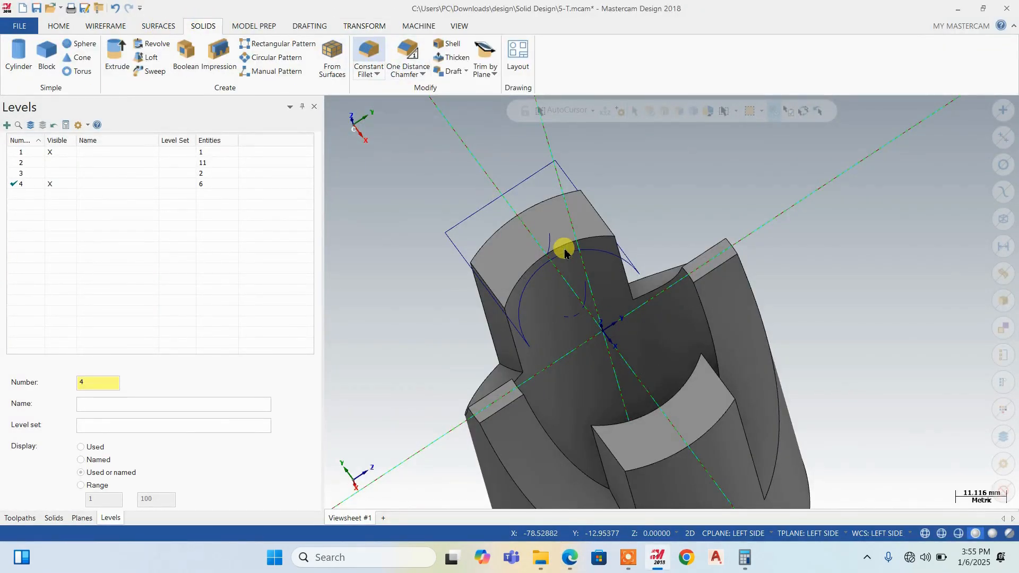
{"action": "left_click", "coordinate": [570, 241]}
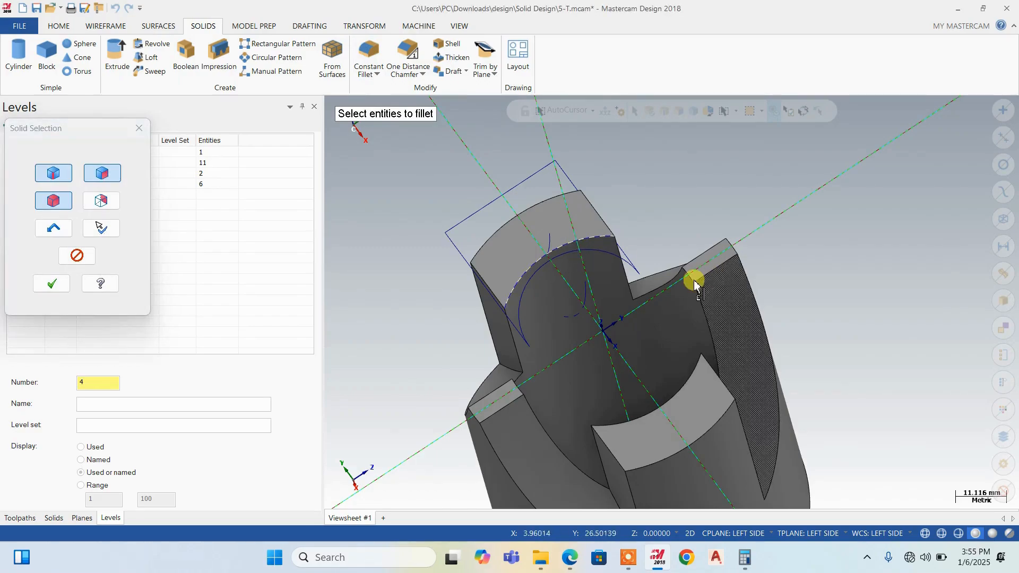
{"action": "scroll", "coordinate": [694, 284], "scroll_direction": "up", "scroll_amount": 3}
{"action": "middle_click_drag", "start_coordinate": [690, 276], "coordinate": [510, 348]}
{"action": "scroll", "coordinate": [511, 348], "scroll_direction": "up", "scroll_amount": 1}
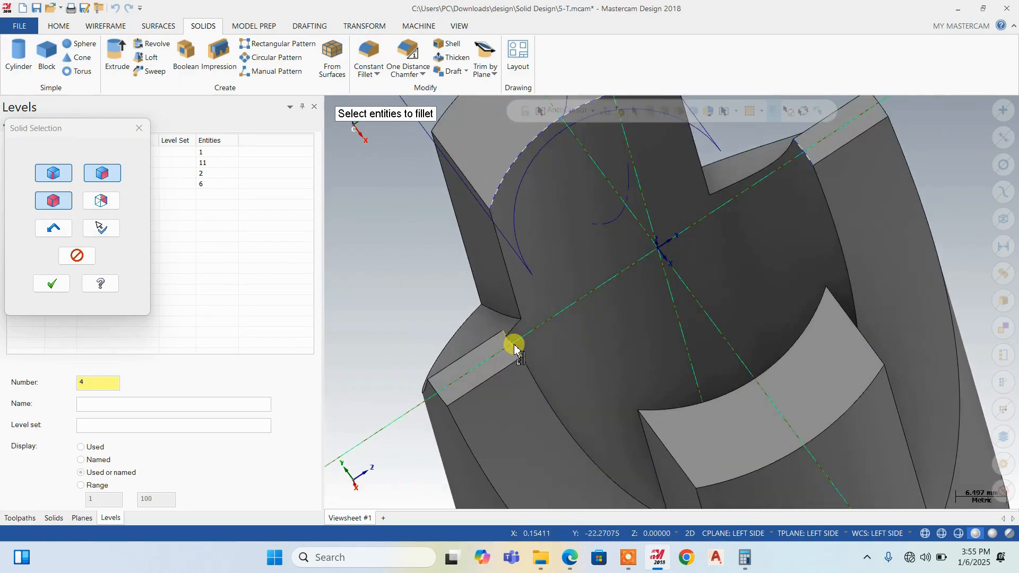
{"action": "left_click", "coordinate": [660, 409]}
{"action": "scroll", "coordinate": [573, 274], "scroll_direction": "down", "scroll_amount": 5}
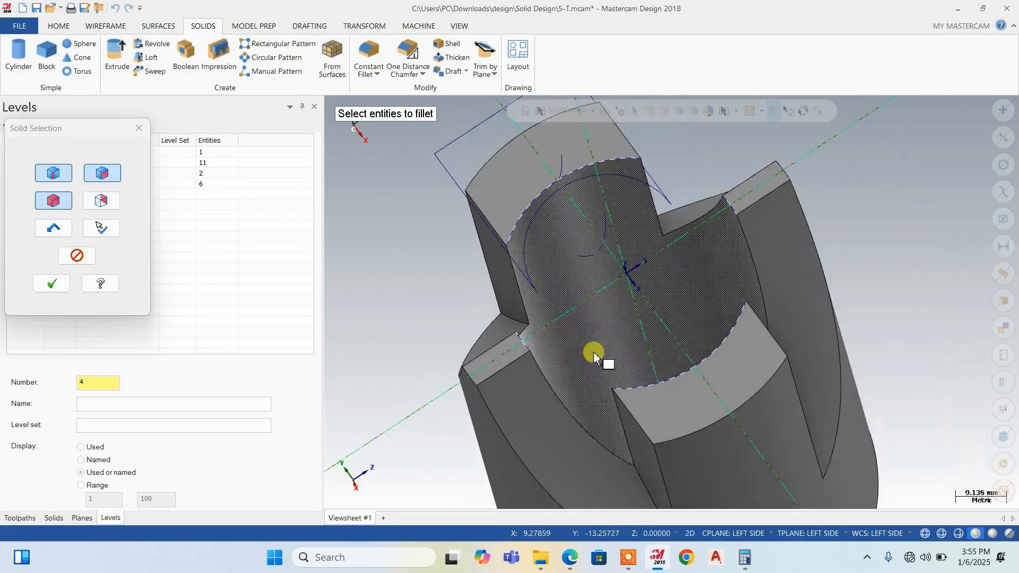
{"action": "left_click", "coordinate": [50, 286]}
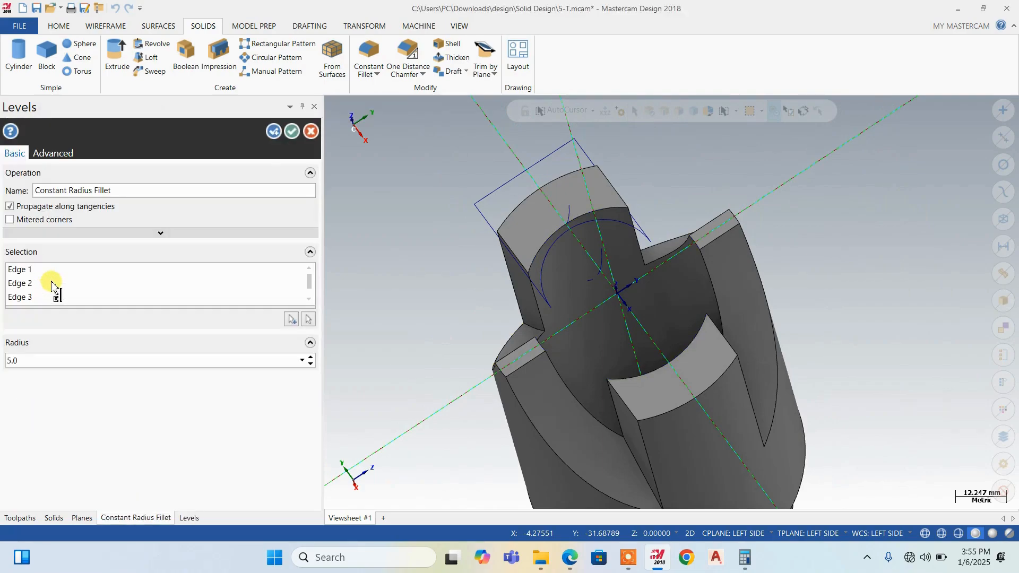
{"action": "left_click", "coordinate": [291, 132]}
{"action": "right_click", "coordinate": [831, 202]}
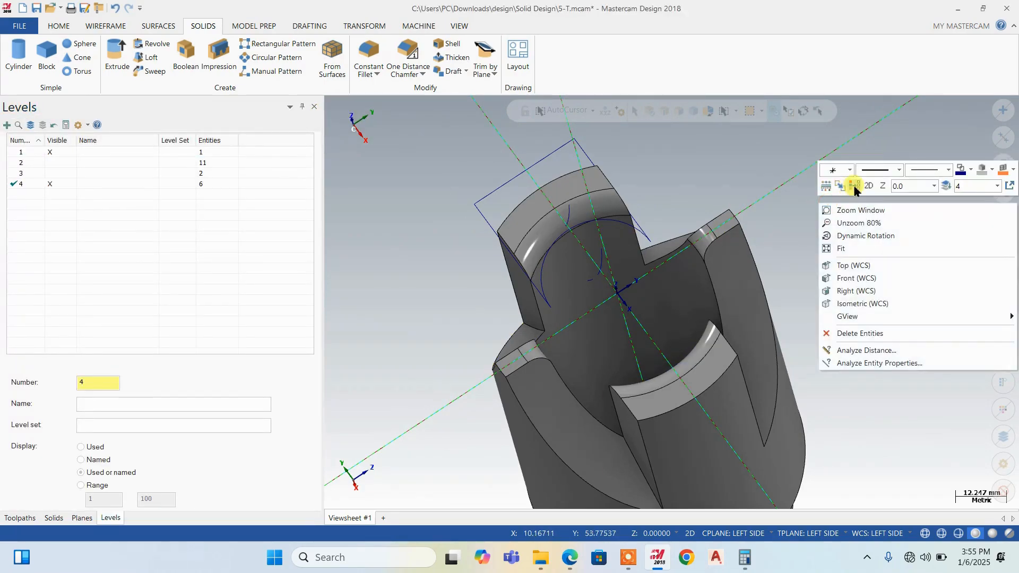
Sweep the closed slot profile along the long arc crossing the prong, chained from its rear end, as a cut in the solid
{"action": "mouse_move", "coordinate": [727, 218]}
{"action": "middle_mouse_down"}
{"action": "mouse_move", "coordinate": [676, 221]}
{"action": "mouse_move", "coordinate": [686, 513]}
{"action": "middle_mouse_up"}
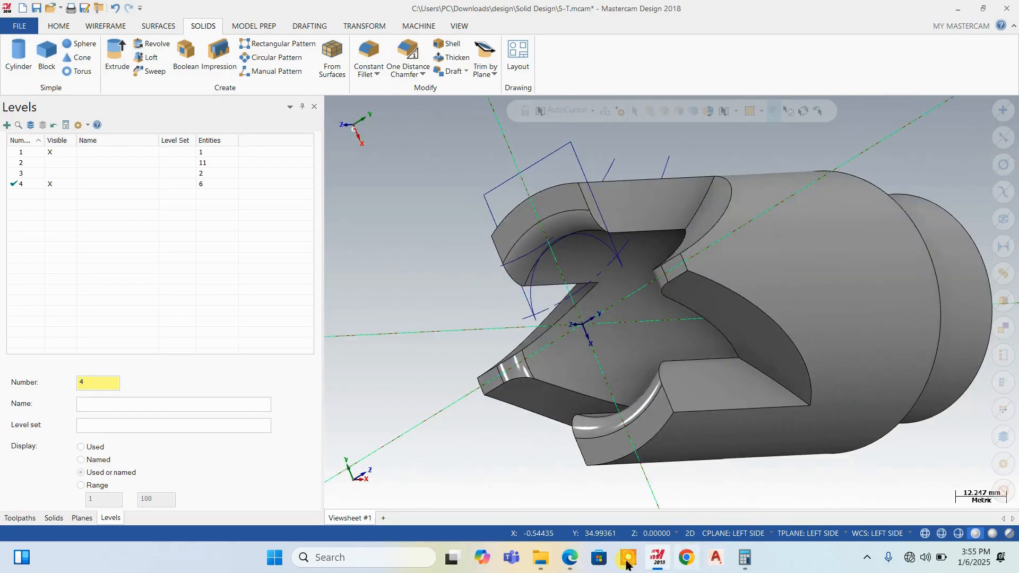
{"action": "mouse_move", "coordinate": [627, 561]}
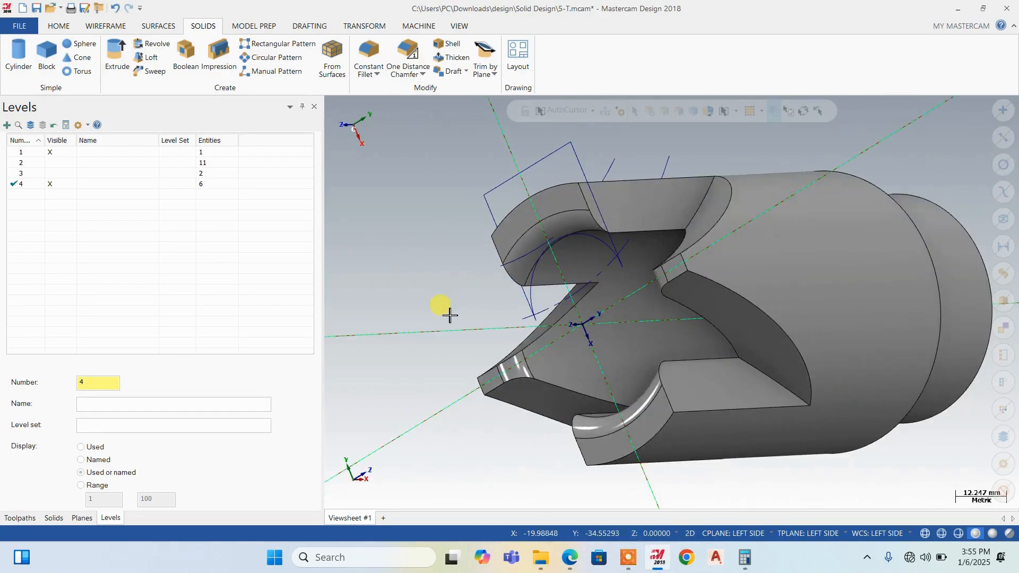
{"action": "mouse_move", "coordinate": [447, 311]}
{"action": "middle_mouse_down"}
{"action": "mouse_move", "coordinate": [632, 245]}
{"action": "mouse_move", "coordinate": [582, 239]}
{"action": "mouse_move", "coordinate": [533, 299]}
{"action": "mouse_move", "coordinate": [600, 279]}
{"action": "mouse_move", "coordinate": [596, 248]}
{"action": "mouse_move", "coordinate": [550, 407]}
{"action": "mouse_move", "coordinate": [586, 204]}
{"action": "mouse_move", "coordinate": [559, 239]}
{"action": "mouse_move", "coordinate": [528, 226]}
{"action": "middle_mouse_up"}
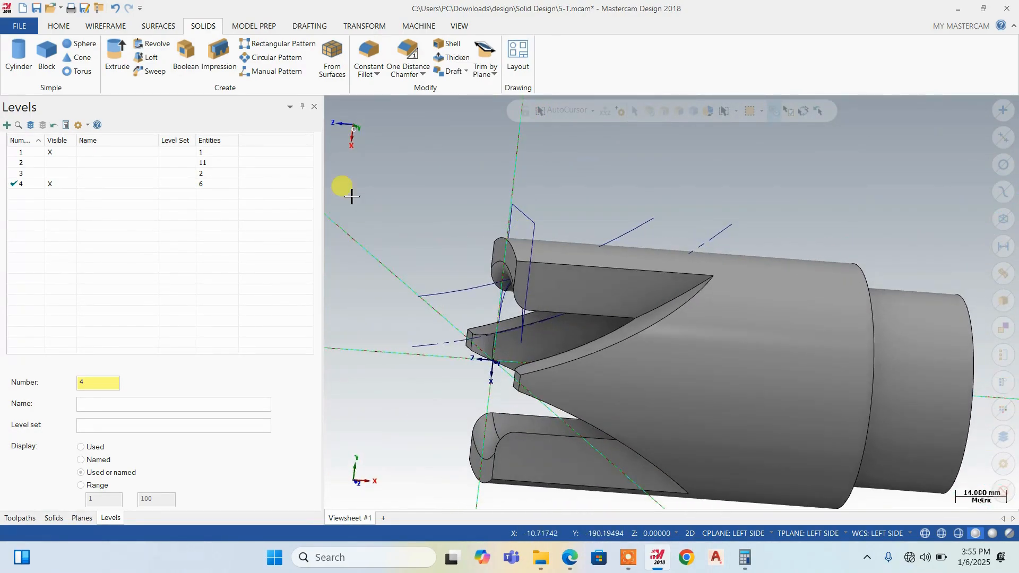
{"action": "left_click", "coordinate": [153, 71]}
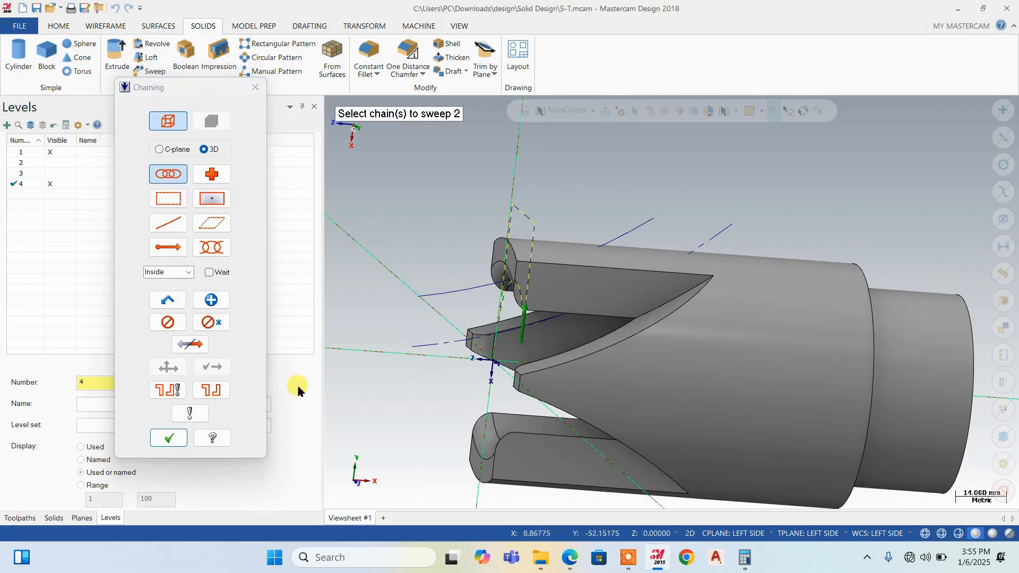
{"action": "left_click", "coordinate": [169, 438]}
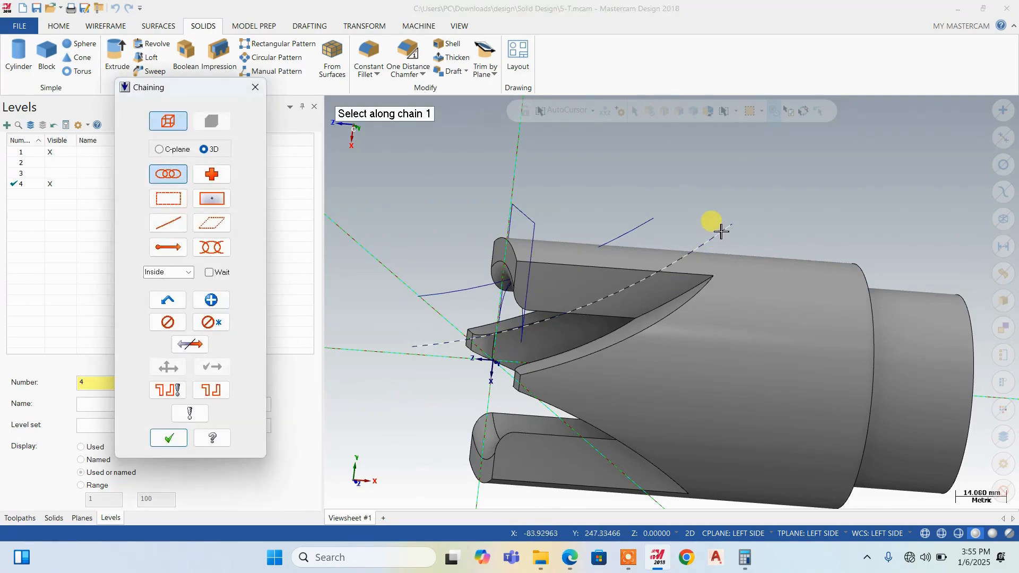
{"action": "left_click", "coordinate": [720, 231]}
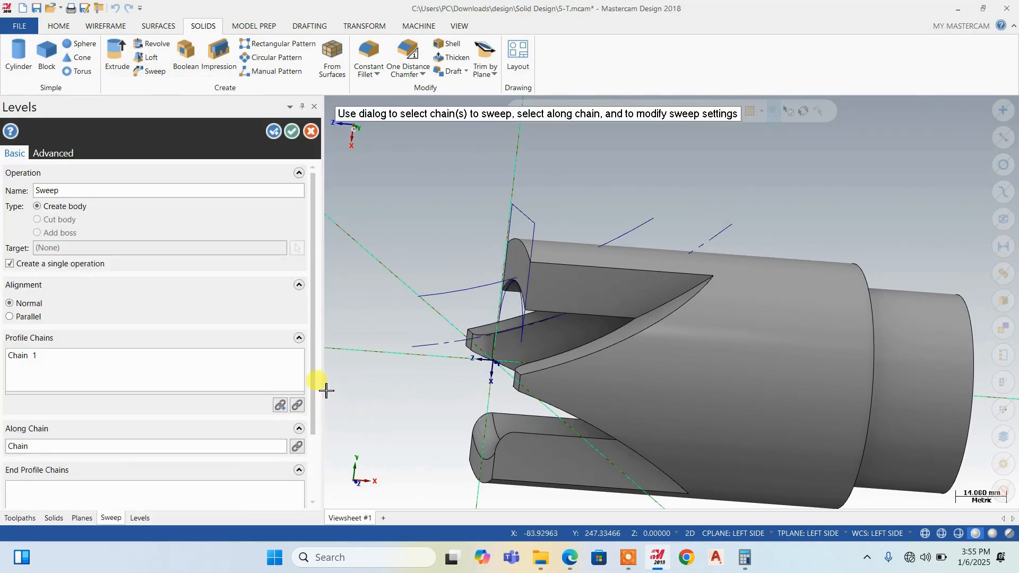
{"action": "scroll", "coordinate": [507, 340], "scroll_direction": "up", "scroll_amount": 1}
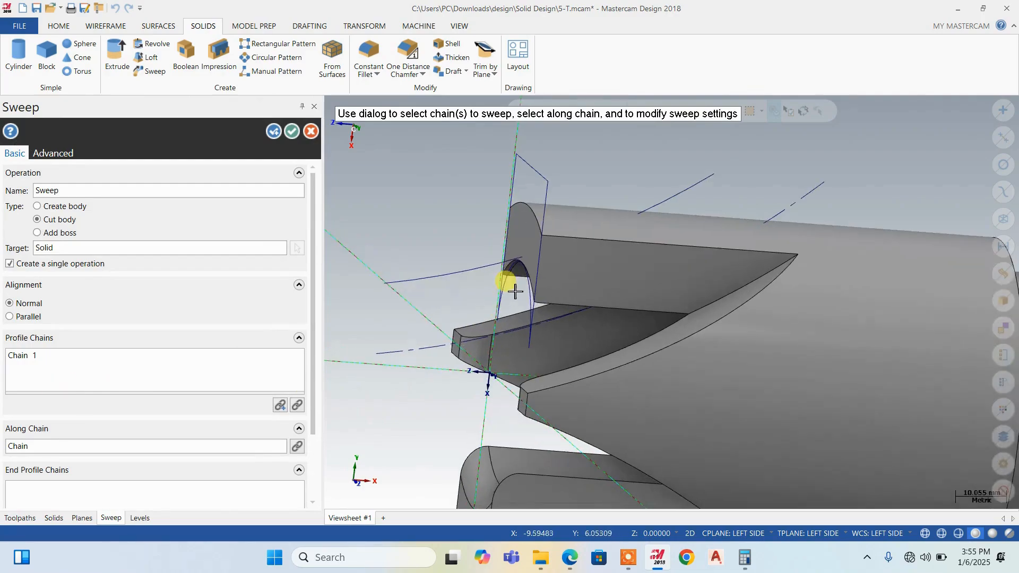
{"action": "mouse_move", "coordinate": [529, 284]}
{"action": "middle_mouse_down"}
{"action": "mouse_move", "coordinate": [562, 262]}
{"action": "mouse_move", "coordinate": [466, 281]}
{"action": "mouse_move", "coordinate": [470, 267]}
{"action": "mouse_move", "coordinate": [539, 265]}
{"action": "mouse_move", "coordinate": [478, 307]}
{"action": "mouse_move", "coordinate": [500, 248]}
{"action": "middle_mouse_up"}
{"action": "scroll", "coordinate": [517, 292], "scroll_direction": "up", "scroll_amount": 2}
{"action": "scroll", "coordinate": [499, 248], "scroll_direction": "down", "scroll_amount": 3}
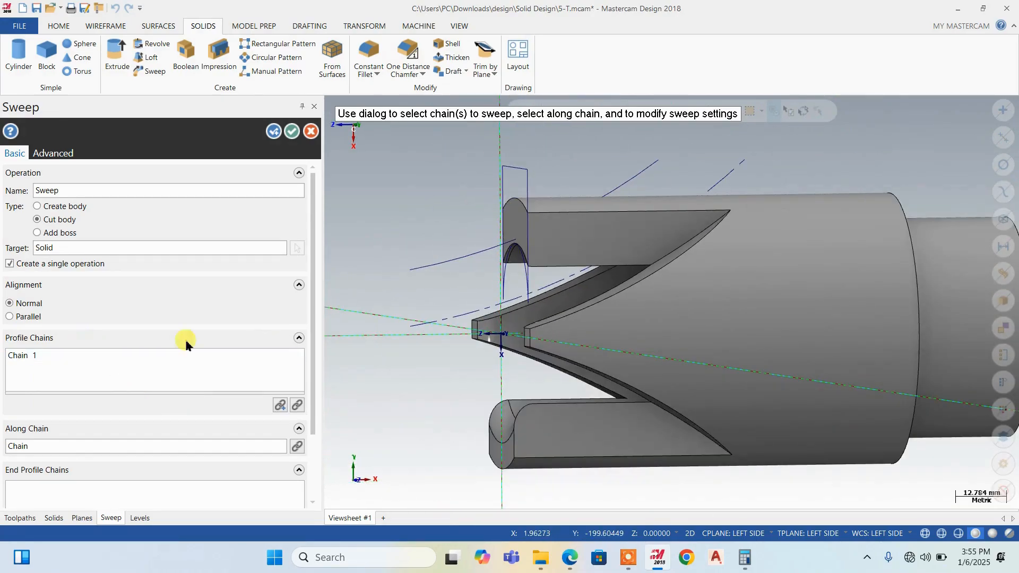
{"action": "scroll", "coordinate": [546, 257], "scroll_direction": "down", "scroll_amount": 1}
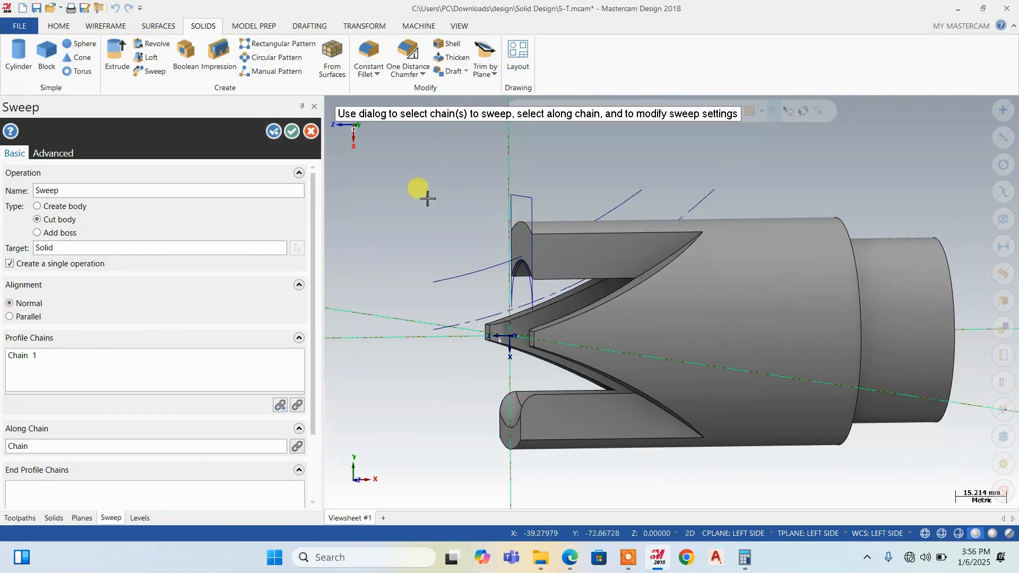
{"action": "left_click", "coordinate": [272, 132]}
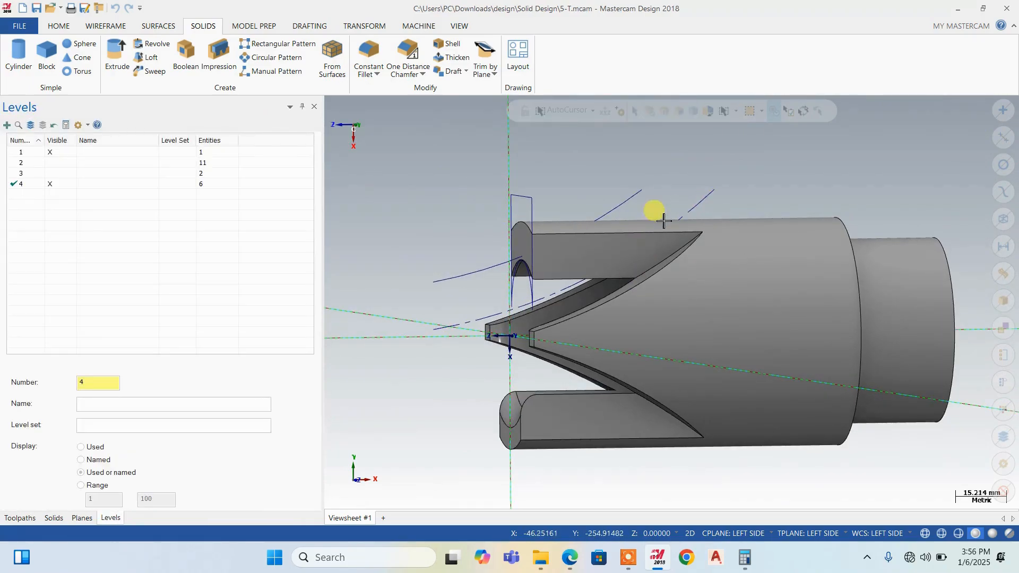
Sweep-cut the slot profile through the prong again along the same arc, chained this time from its front end
{"action": "left_click", "coordinate": [531, 213]}
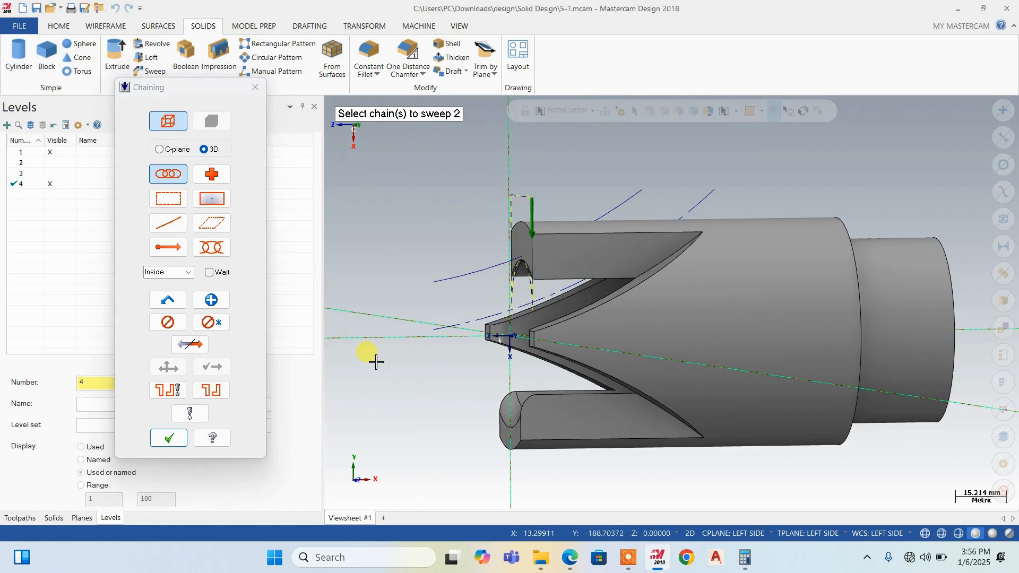
{"action": "left_click", "coordinate": [168, 438]}
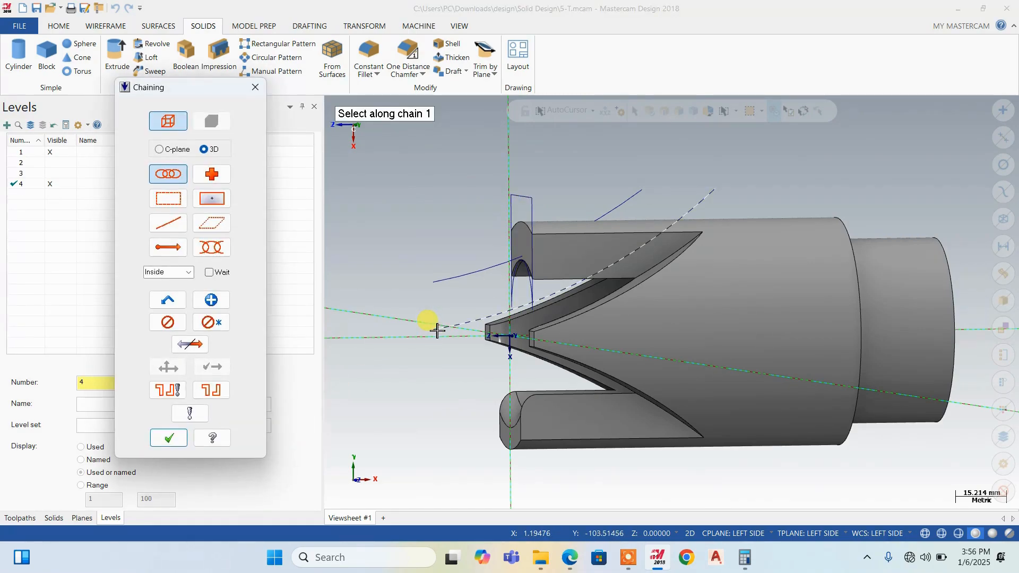
{"action": "left_click", "coordinate": [435, 328]}
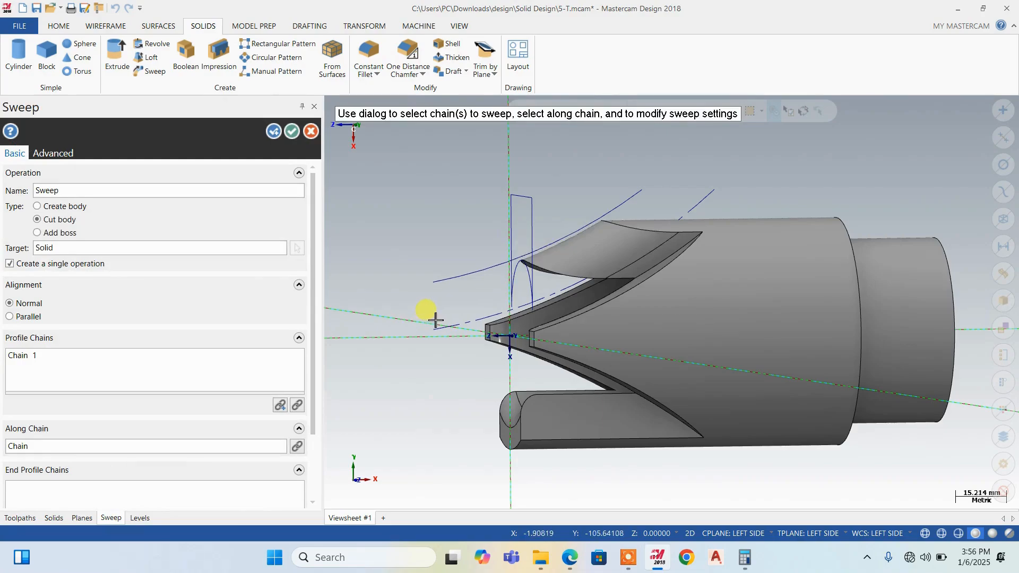
{"action": "mouse_move", "coordinate": [435, 321]}
{"action": "middle_mouse_down"}
{"action": "mouse_move", "coordinate": [564, 204]}
{"action": "mouse_move", "coordinate": [522, 230]}
{"action": "mouse_move", "coordinate": [546, 207]}
{"action": "middle_mouse_up"}
{"action": "middle_click_drag", "start_coordinate": [616, 182], "coordinate": [385, 255]}
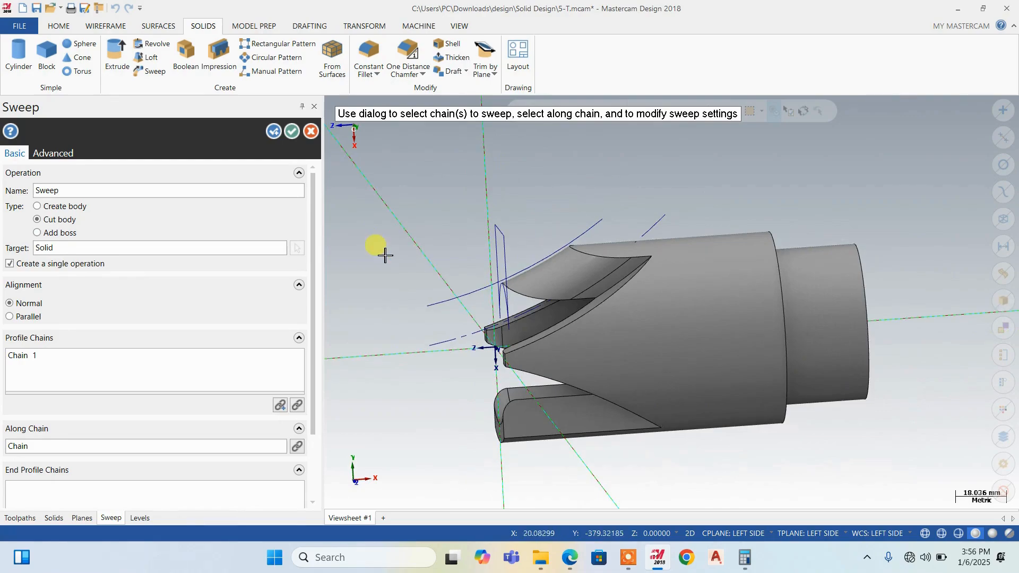
{"action": "left_click", "coordinate": [291, 137]}
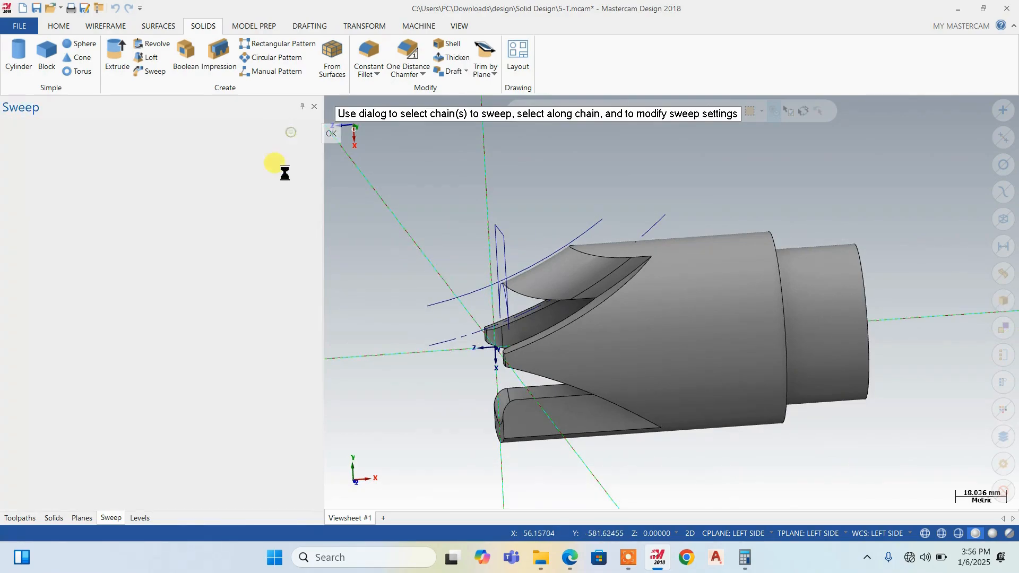
{"action": "right_click", "coordinate": [467, 208]}
{"action": "left_click", "coordinate": [161, 209]}
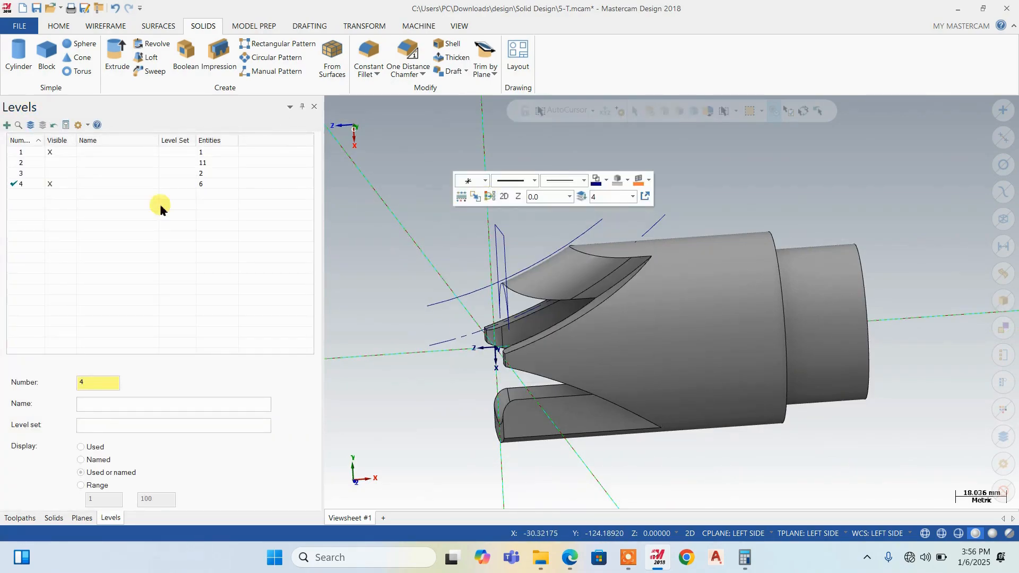
Make level 1 active and hide level 4 with the slot profile and guide arcs
{"action": "left_click", "coordinate": [48, 184]}
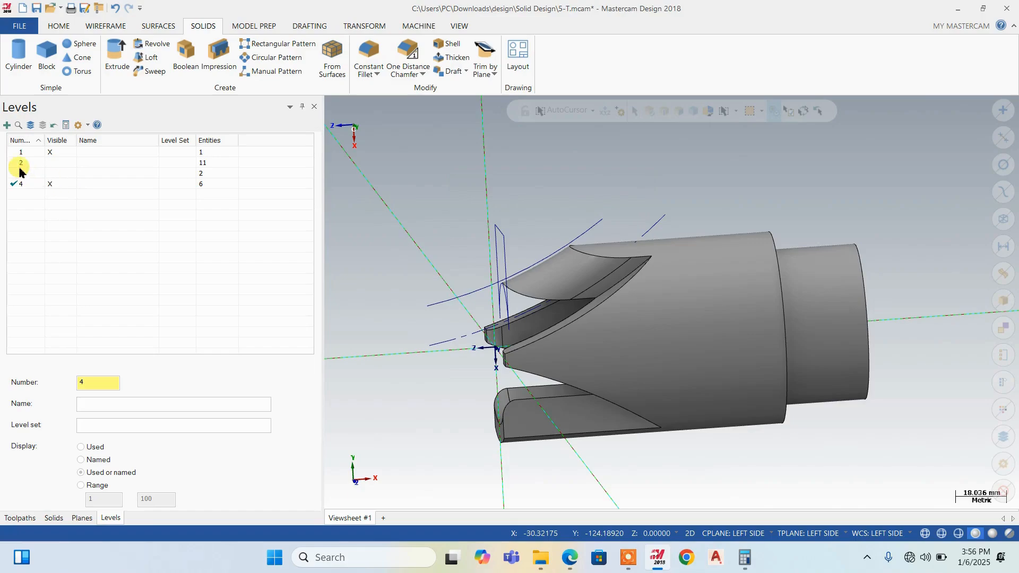
{"action": "scroll", "coordinate": [557, 272], "scroll_direction": "down", "scroll_amount": 2}
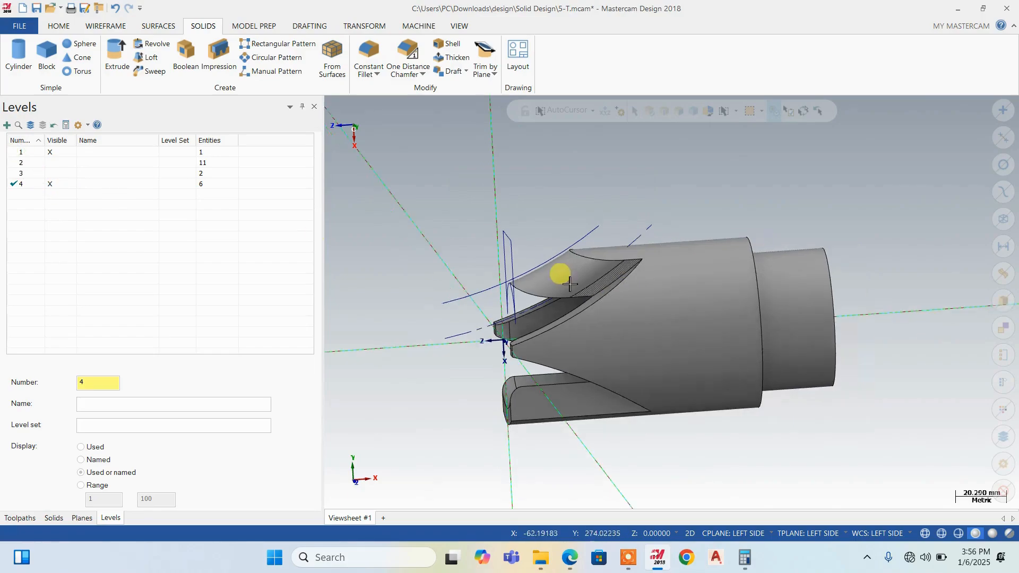
{"action": "left_click", "coordinate": [31, 153]}
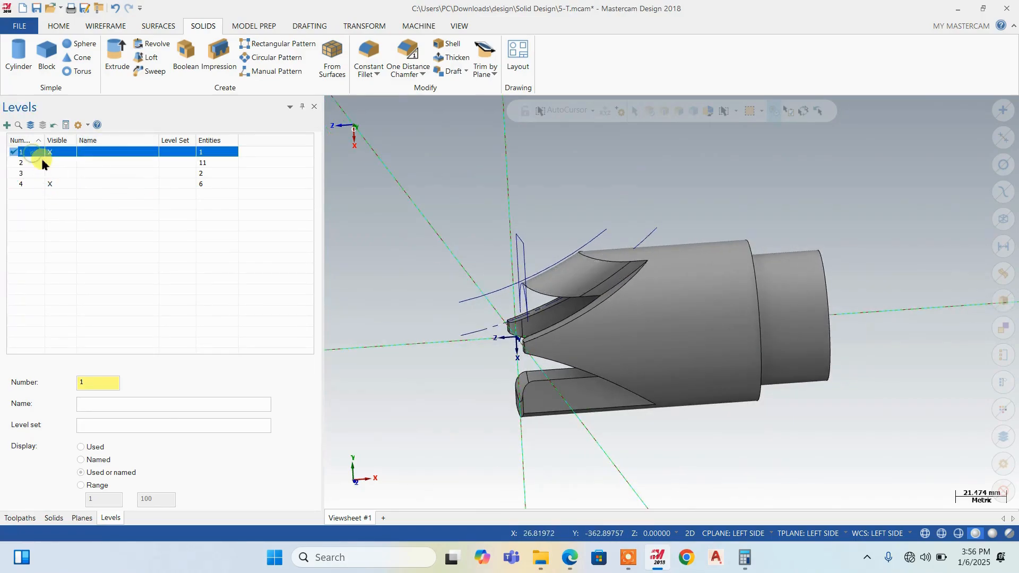
{"action": "left_click", "coordinate": [56, 184]}
Try to start a circular pattern using the swept cut face on the prong as the operation to repeat
{"action": "scroll", "coordinate": [515, 313], "scroll_direction": "up", "scroll_amount": 2}
{"action": "middle_click_drag", "start_coordinate": [518, 313], "coordinate": [646, 232]}
{"action": "scroll", "coordinate": [568, 254], "scroll_direction": "down", "scroll_amount": 2}
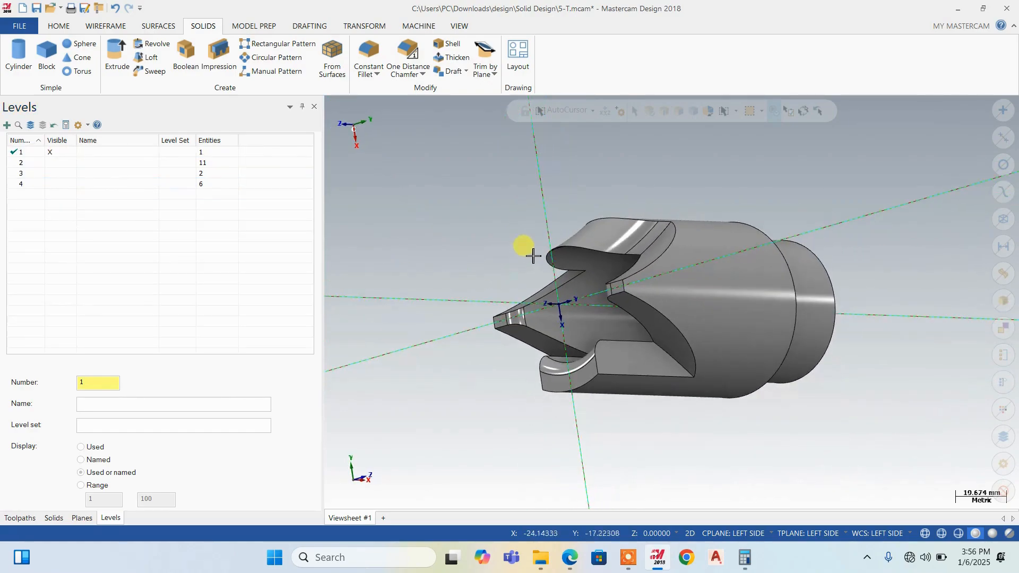
{"action": "middle_click_drag", "start_coordinate": [545, 259], "coordinate": [568, 256]}
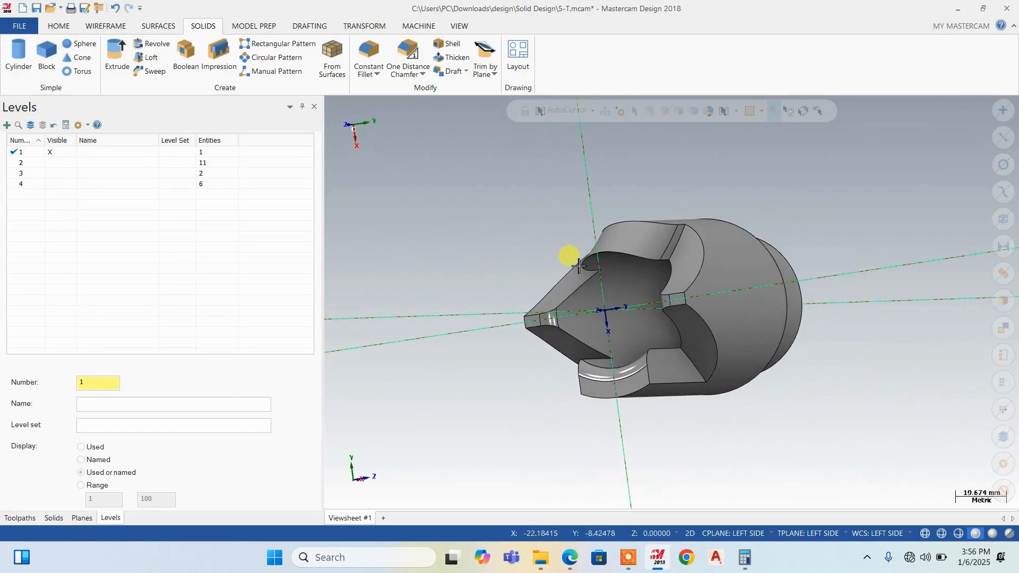
{"action": "left_click", "coordinate": [286, 60]}
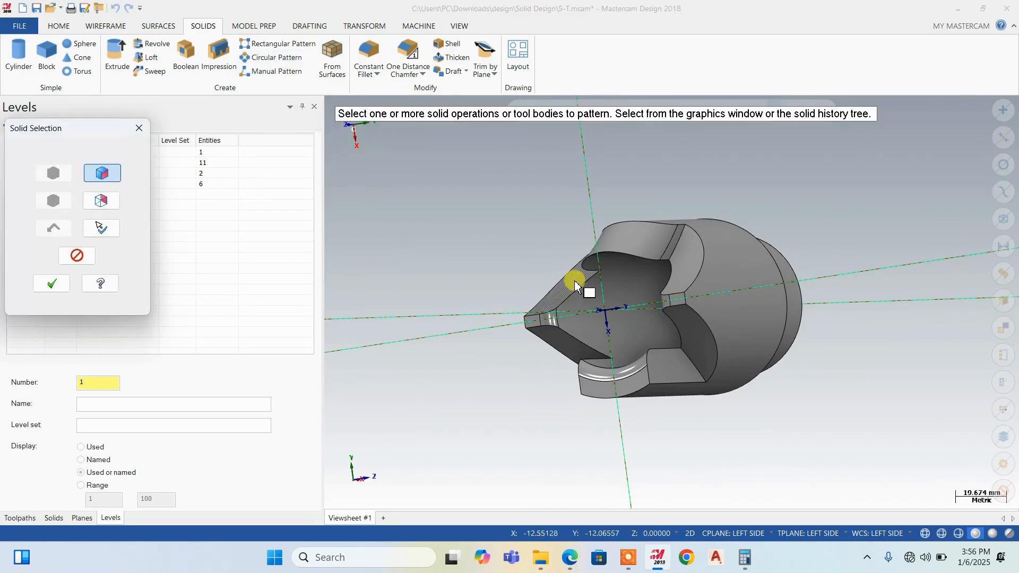
{"action": "scroll", "coordinate": [646, 249], "scroll_direction": "up", "scroll_amount": 3}
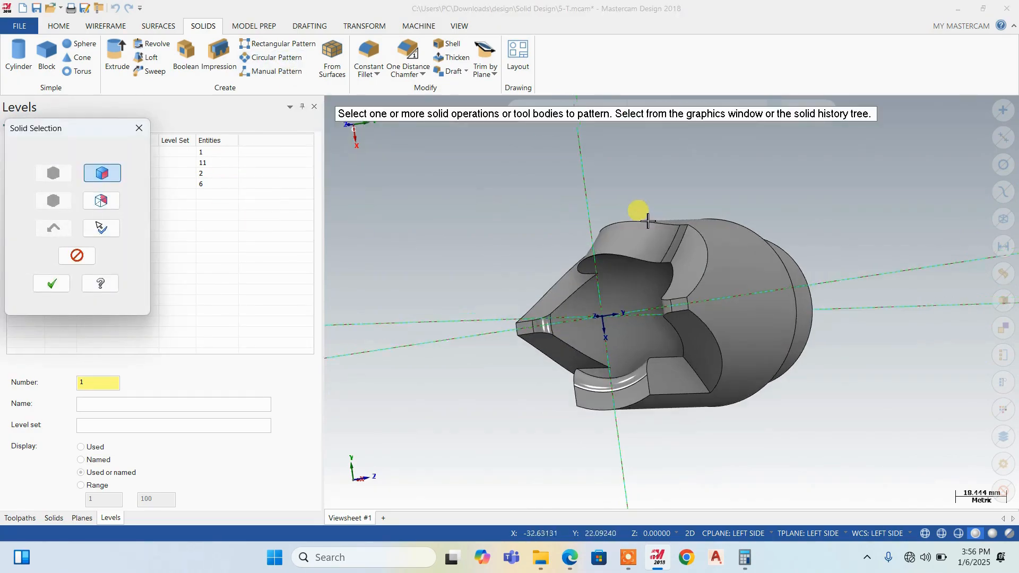
{"action": "left_click", "coordinate": [647, 249]}
{"action": "scroll", "coordinate": [685, 197], "scroll_direction": "down", "scroll_amount": 2}
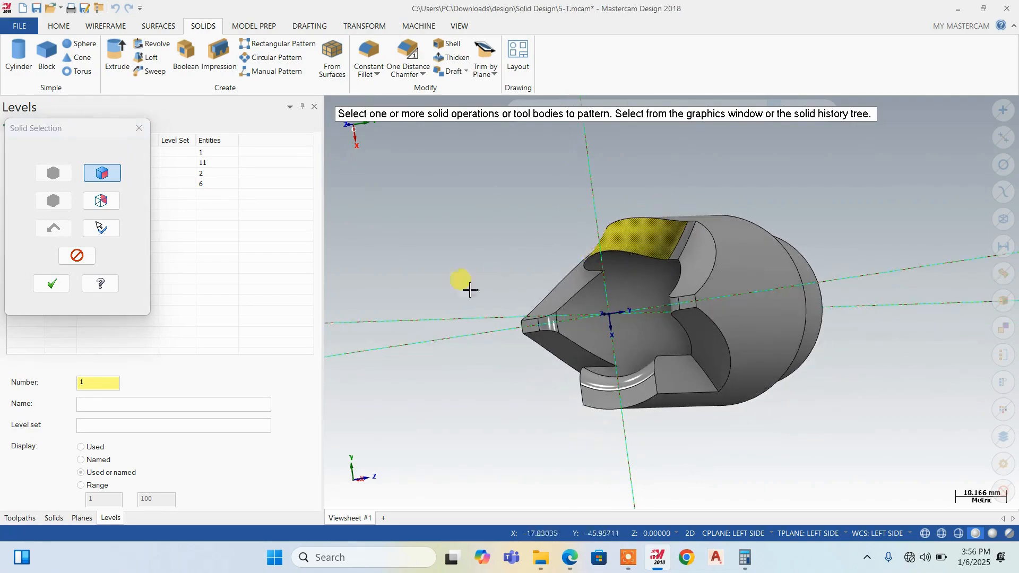
{"action": "middle_click_drag", "start_coordinate": [592, 276], "coordinate": [520, 250]}
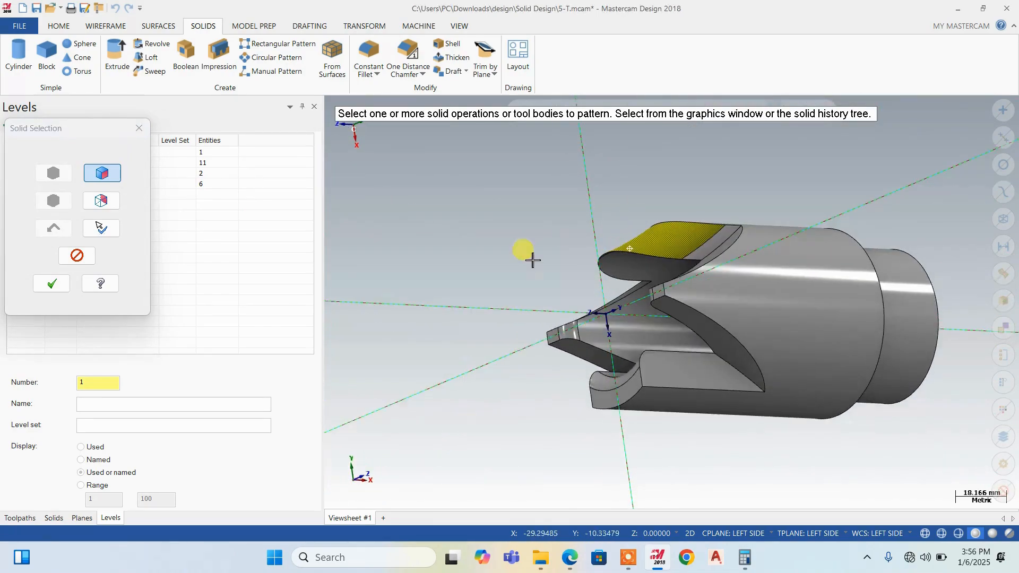
{"action": "left_click", "coordinate": [53, 284]}
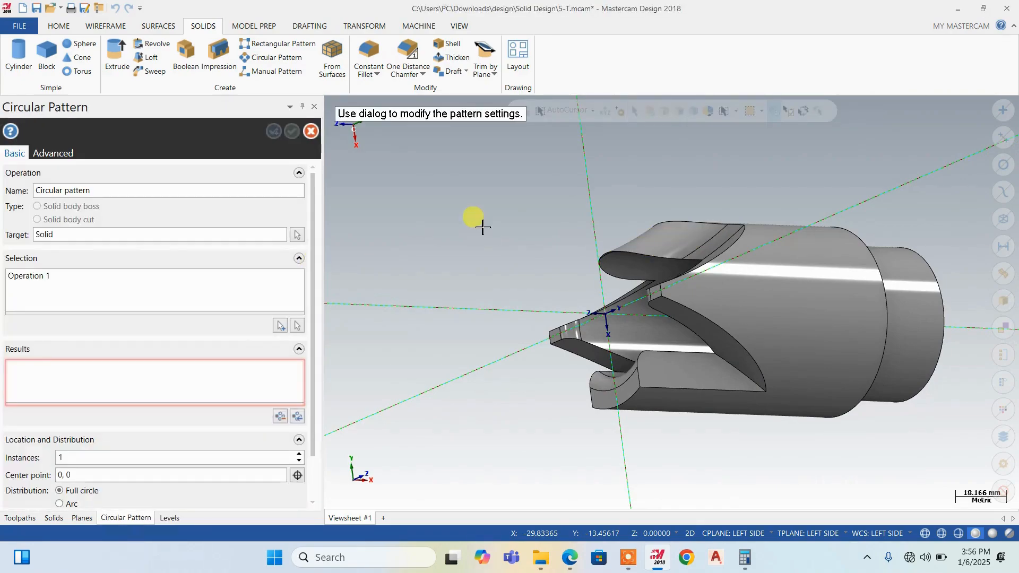
Examine the circular pattern's distribution settings and its preview around the forked end
{"action": "scroll", "coordinate": [595, 225], "scroll_direction": "down", "scroll_amount": 2}
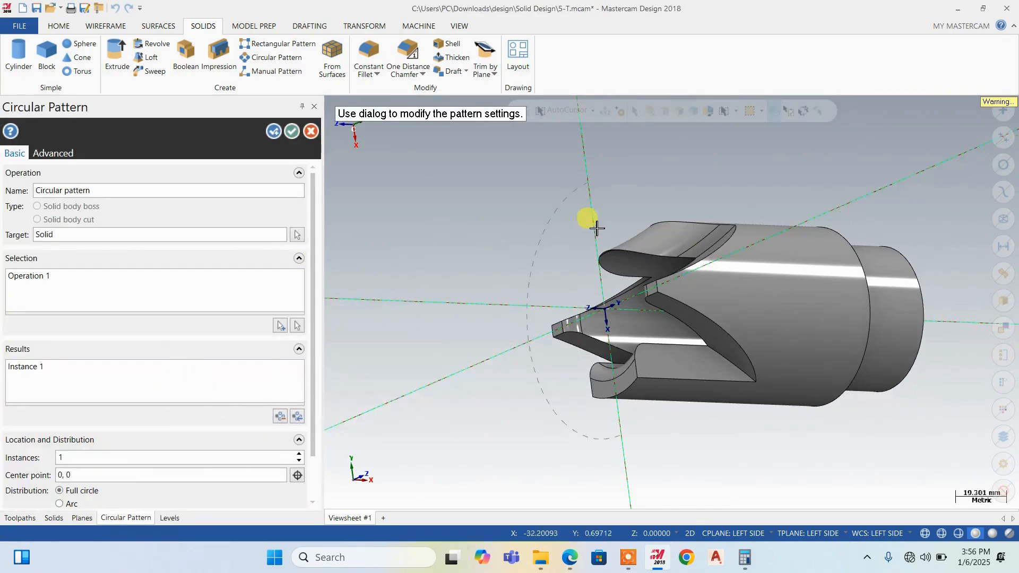
{"action": "middle_click_drag", "start_coordinate": [541, 287], "coordinate": [620, 329]}
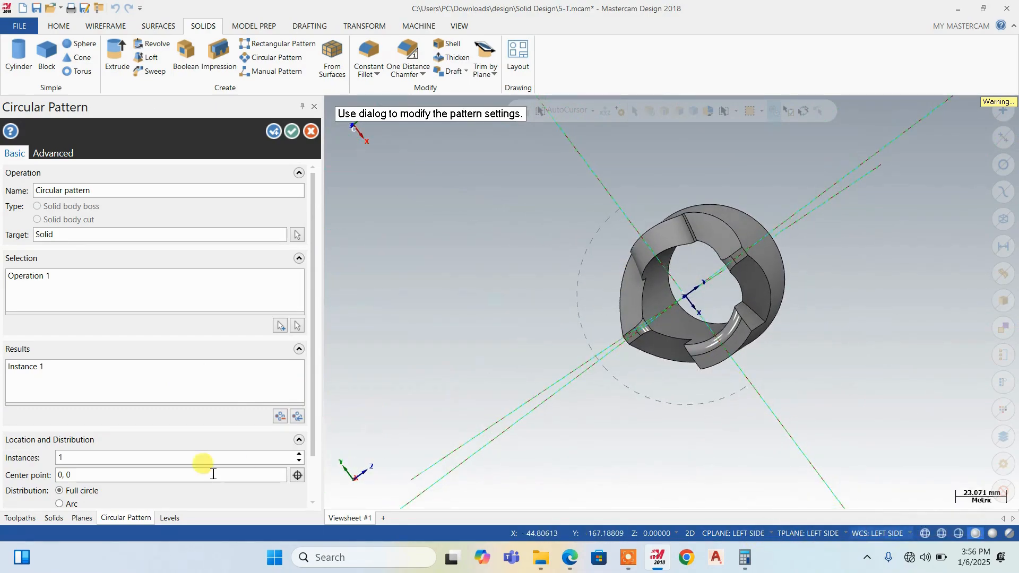
{"action": "scroll", "coordinate": [111, 414], "scroll_direction": "down", "scroll_amount": 2}
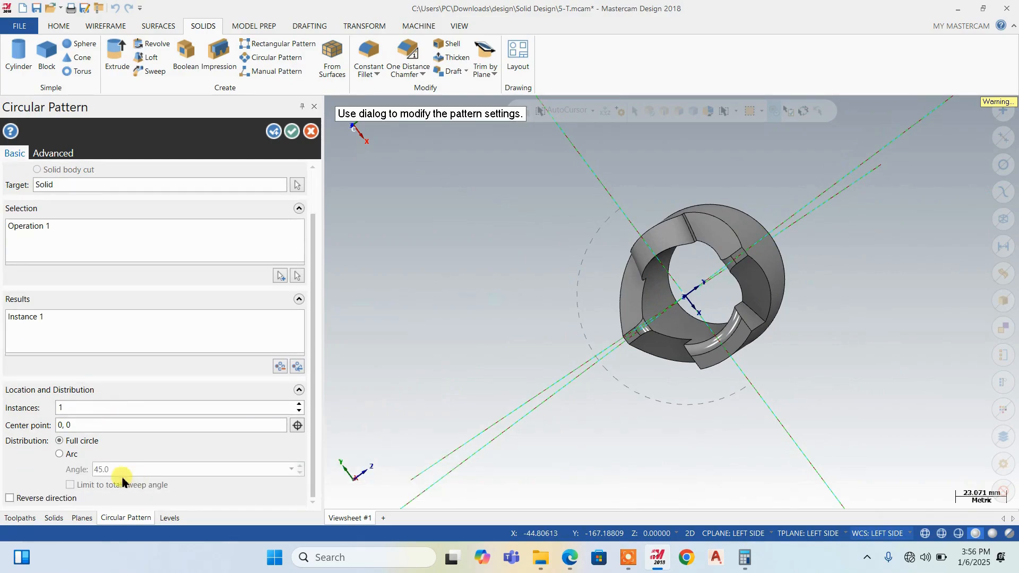
{"action": "scroll", "coordinate": [712, 330], "scroll_direction": "up", "scroll_amount": 2}
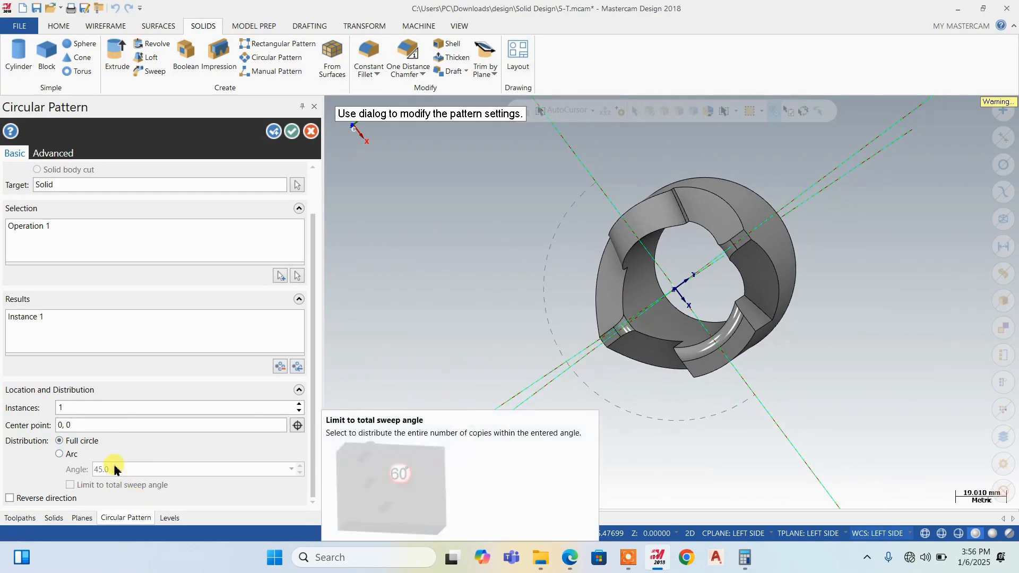
{"action": "scroll", "coordinate": [85, 274], "scroll_direction": "up", "scroll_amount": 1}
{"action": "middle_click_drag", "start_coordinate": [536, 302], "coordinate": [567, 255]}
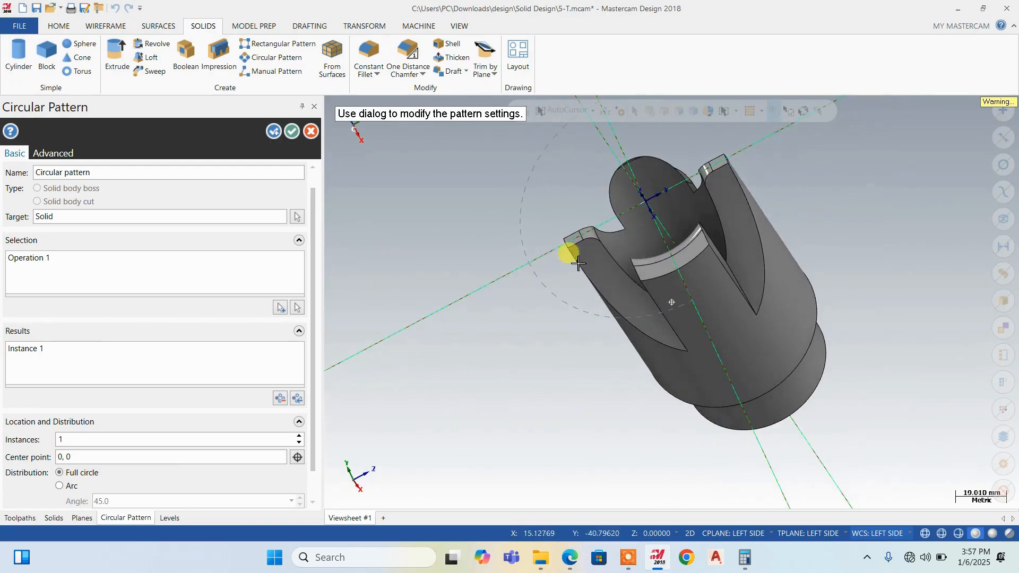
{"action": "scroll", "coordinate": [627, 204], "scroll_direction": "up", "scroll_amount": 6}
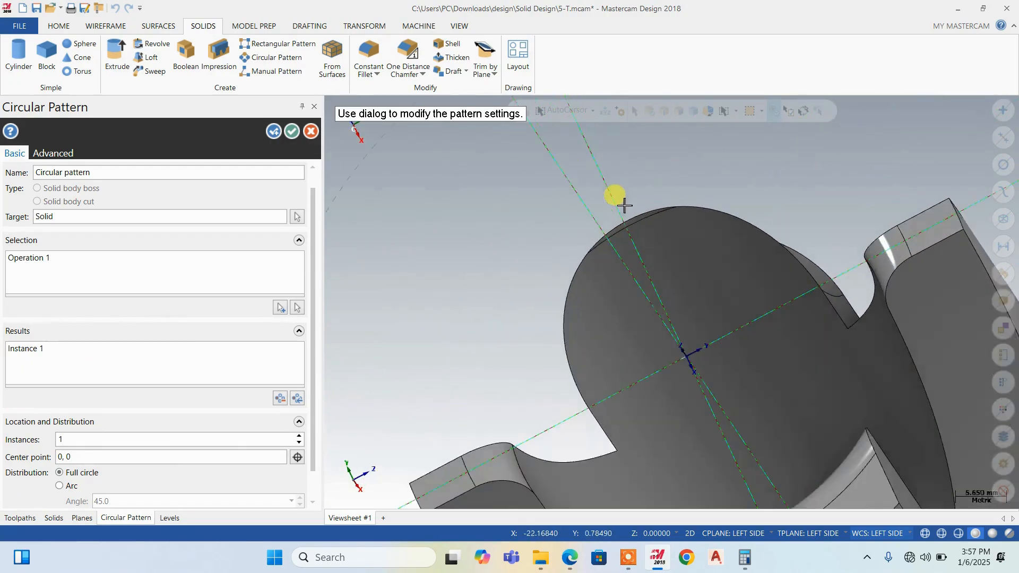
{"action": "scroll", "coordinate": [624, 225], "scroll_direction": "down", "scroll_amount": 5}
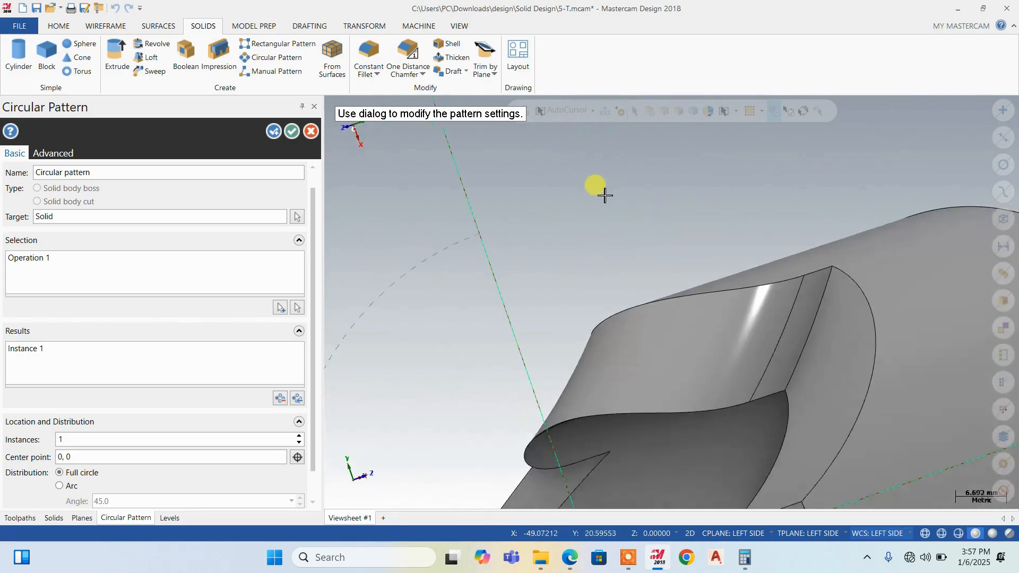
{"action": "scroll", "coordinate": [615, 181], "scroll_direction": "down", "scroll_amount": 2}
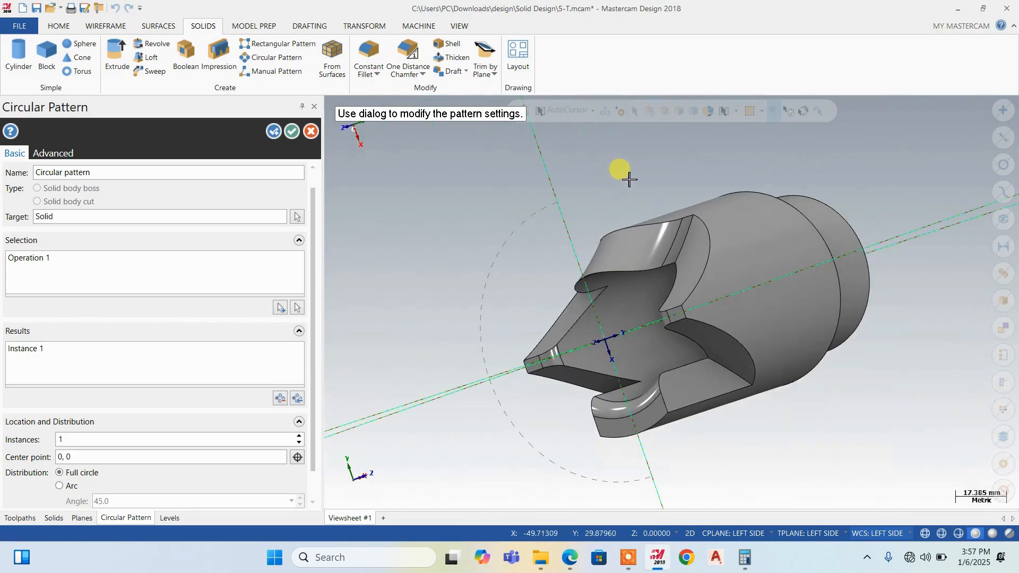
Try to reselect the first Sweep operation from the solid history as the one to pattern
{"action": "left_click", "coordinate": [280, 308]}
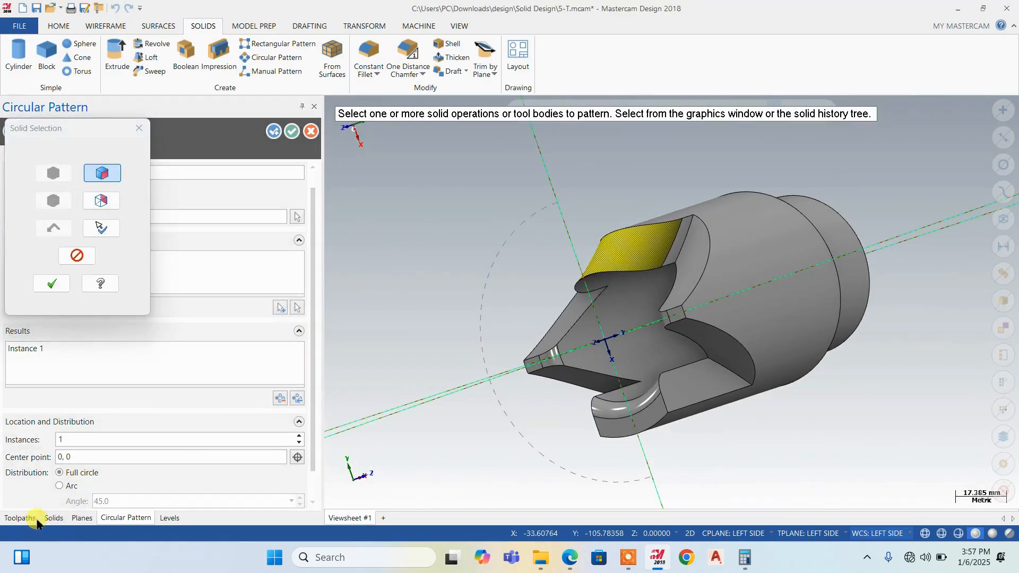
{"action": "left_click", "coordinate": [22, 518]}
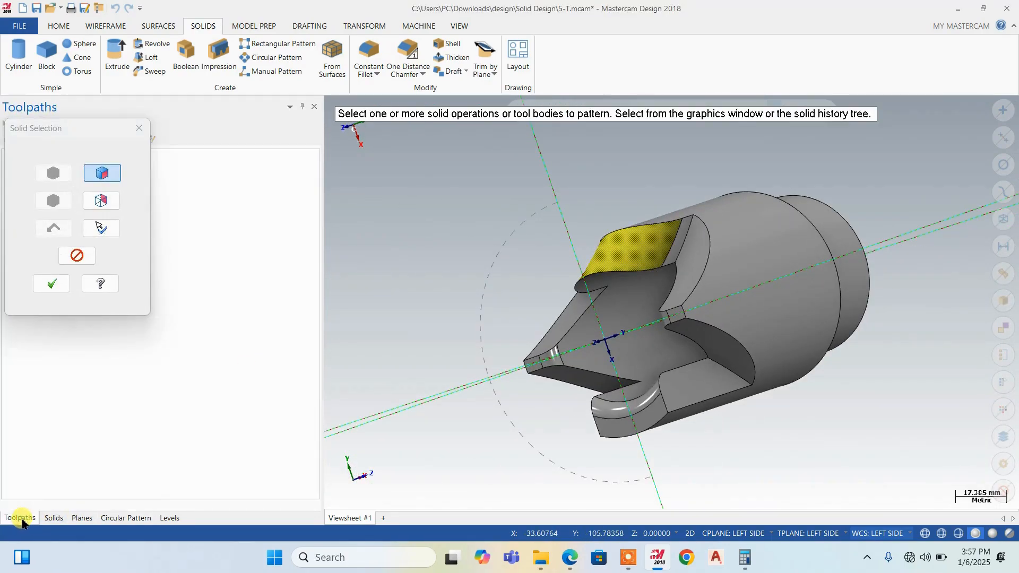
{"action": "left_click", "coordinate": [57, 519]}
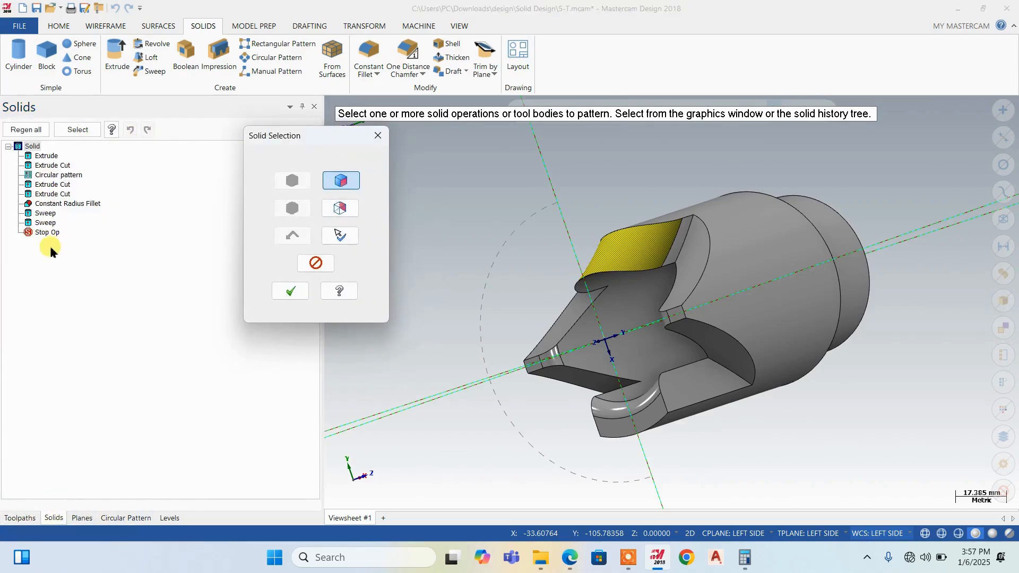
{"action": "left_click", "coordinate": [45, 214]}
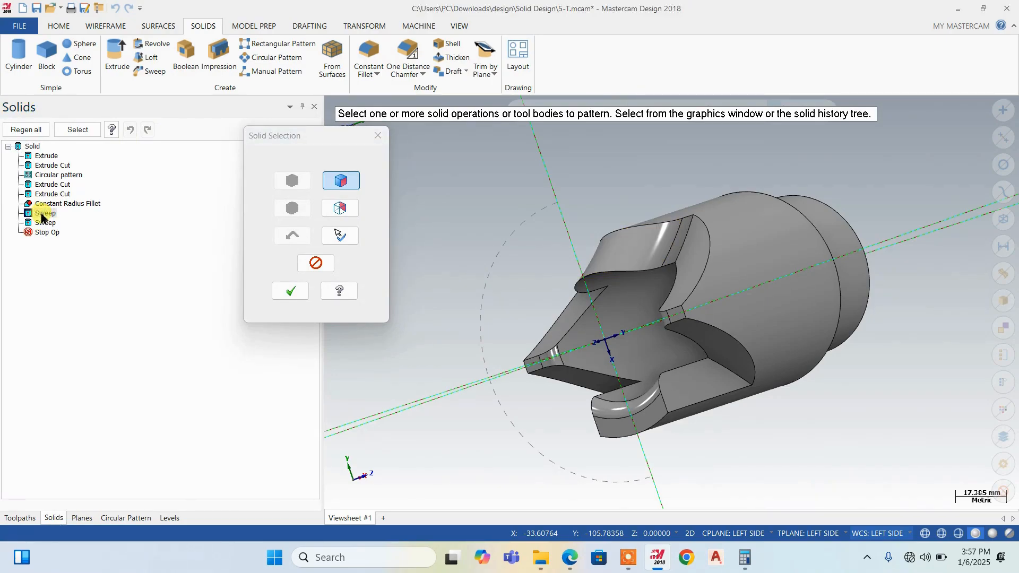
{"action": "left_click", "coordinate": [301, 297]}
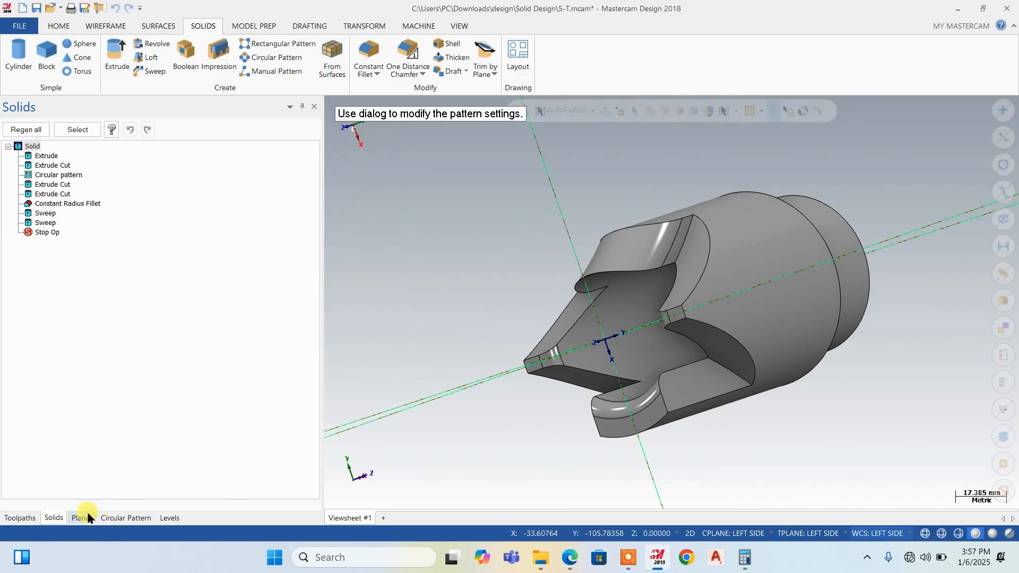
Try the circular pattern with the last Sweep operation from the solid history, and cancel the pattern
{"action": "left_click", "coordinate": [124, 517]}
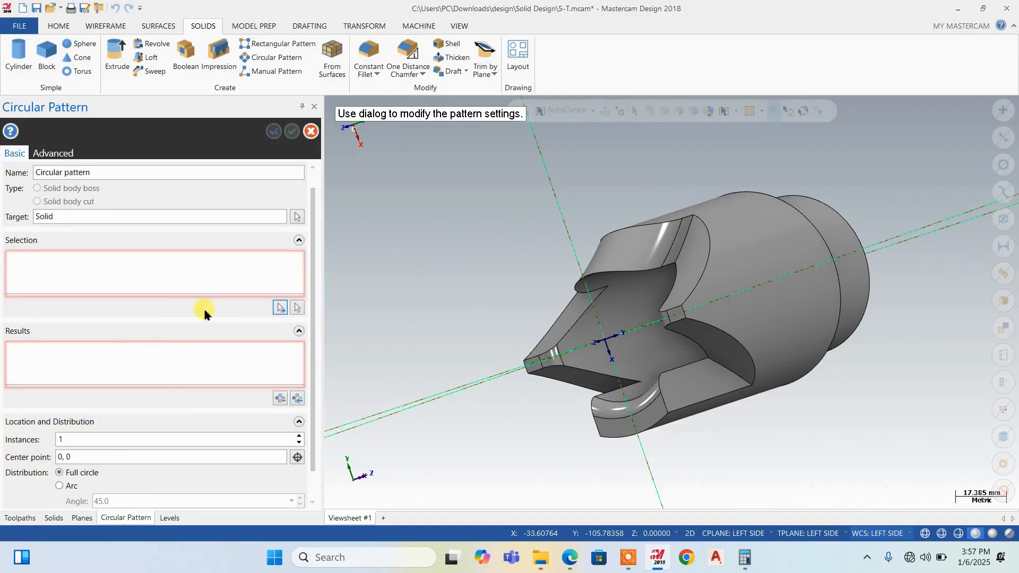
{"action": "left_click", "coordinate": [280, 308]}
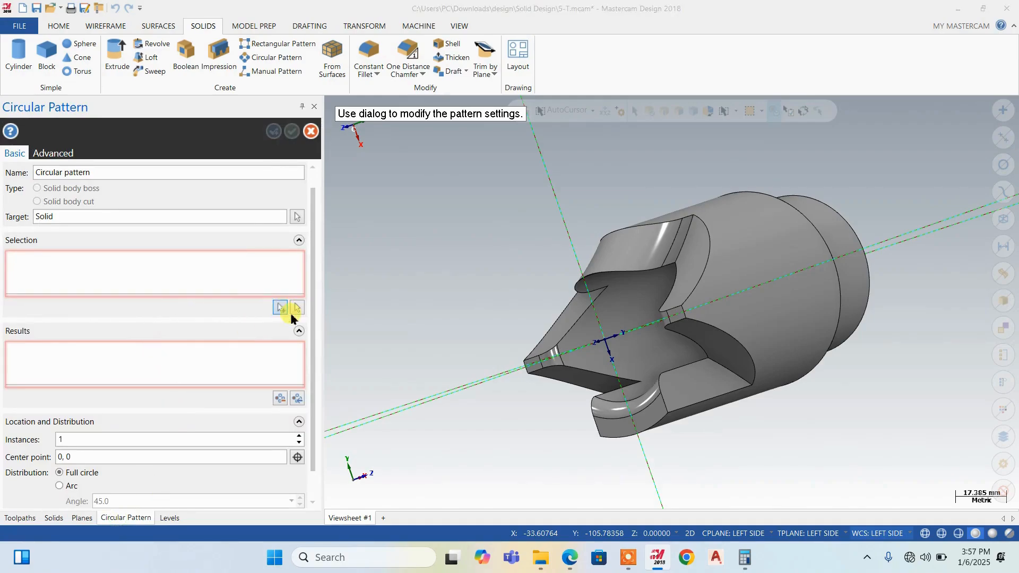
{"action": "left_click", "coordinate": [55, 518]}
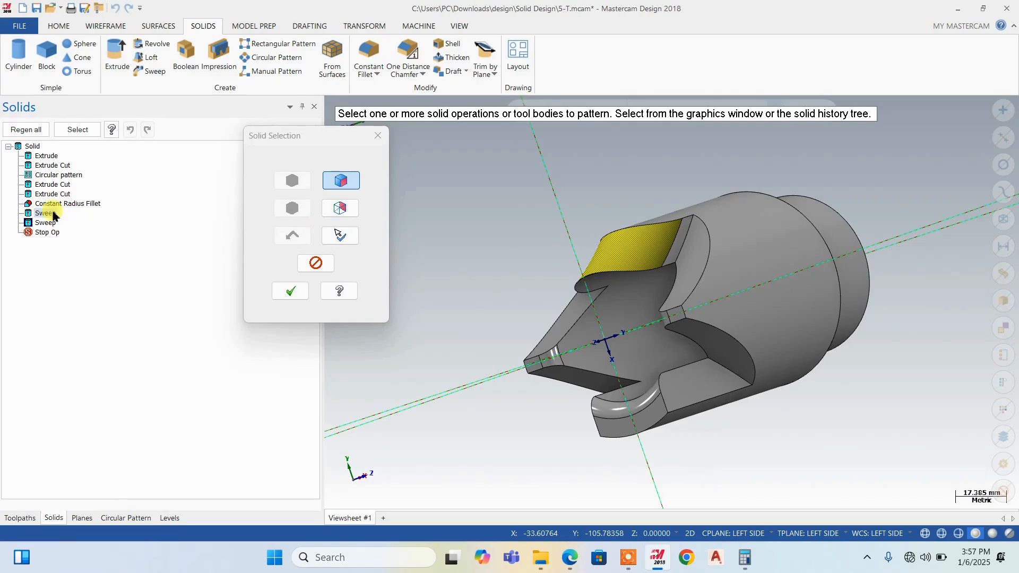
{"action": "left_click", "coordinate": [287, 292]}
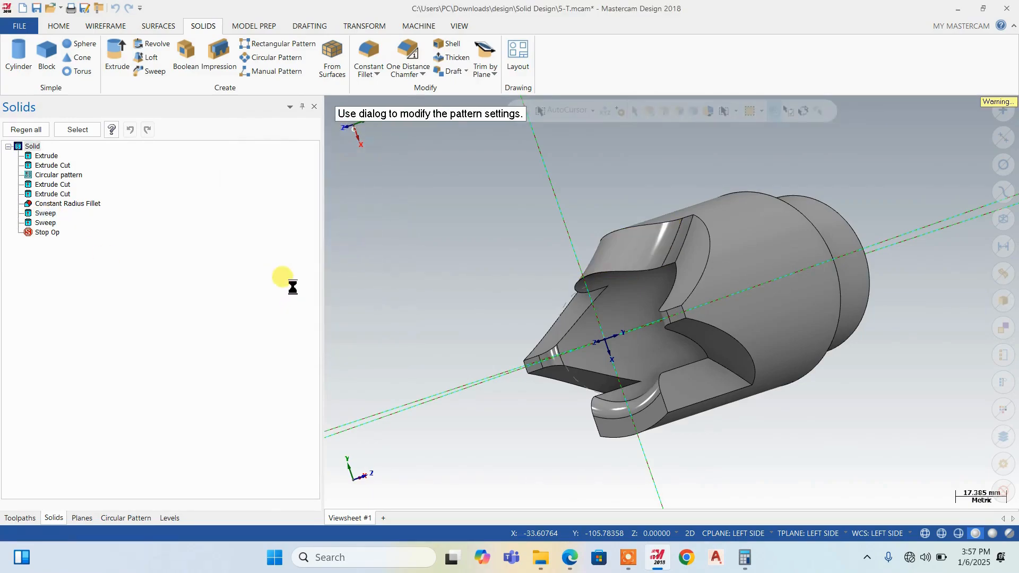
{"action": "left_click", "coordinate": [117, 518]}
{"action": "scroll", "coordinate": [94, 419], "scroll_direction": "down", "scroll_amount": 1}
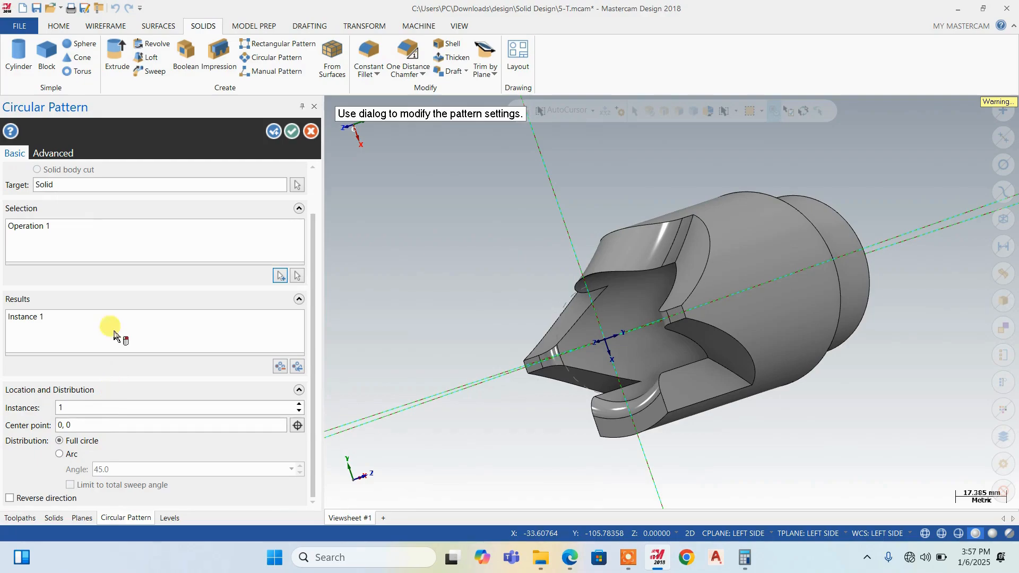
{"action": "scroll", "coordinate": [111, 297], "scroll_direction": "up", "scroll_amount": 1}
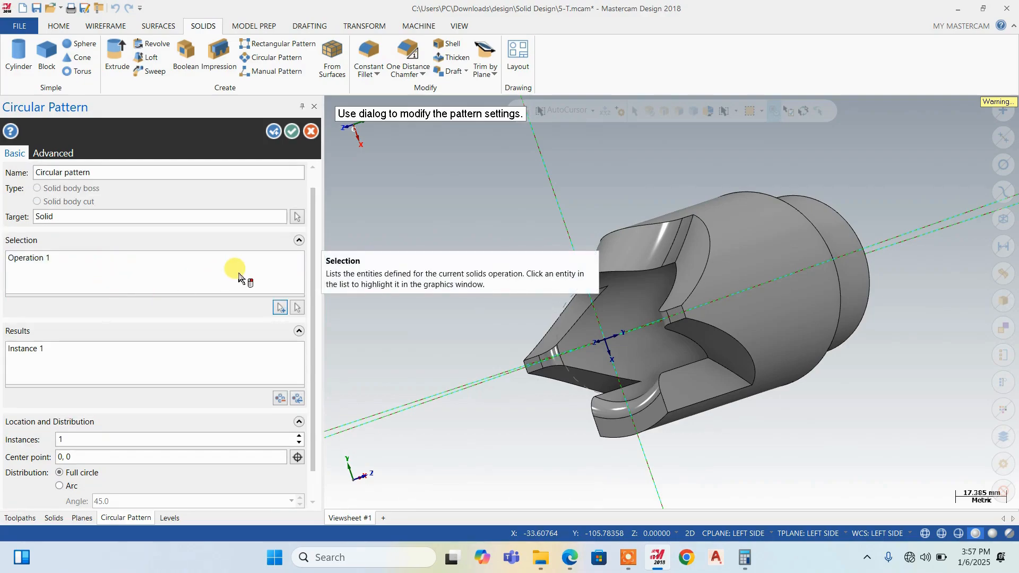
{"action": "left_click", "coordinate": [309, 135]}
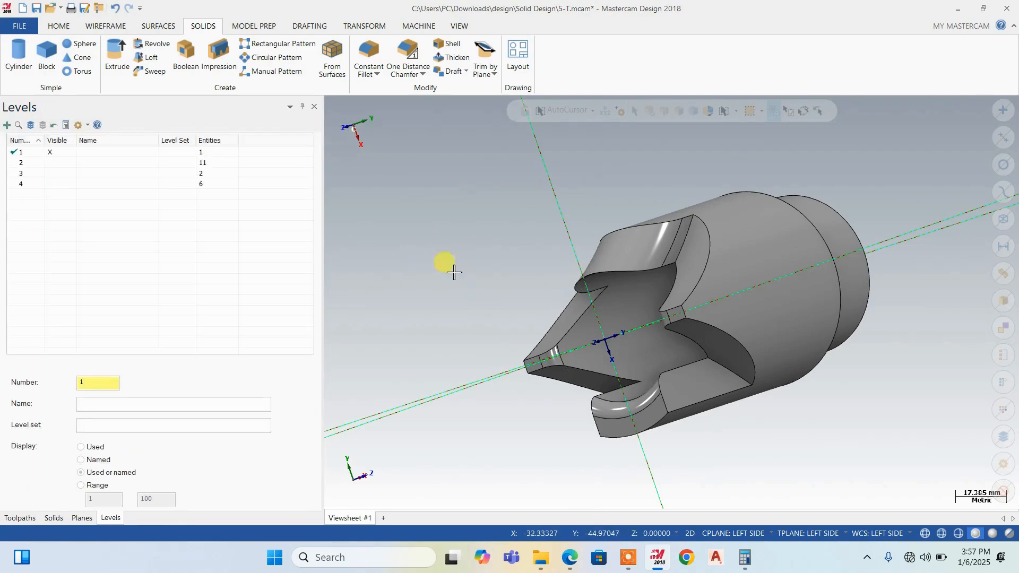
Show level 4 with the slot profile and guide arcs again
{"action": "middle_click_drag", "start_coordinate": [450, 269], "coordinate": [403, 266]}
{"action": "left_click", "coordinate": [59, 183]}
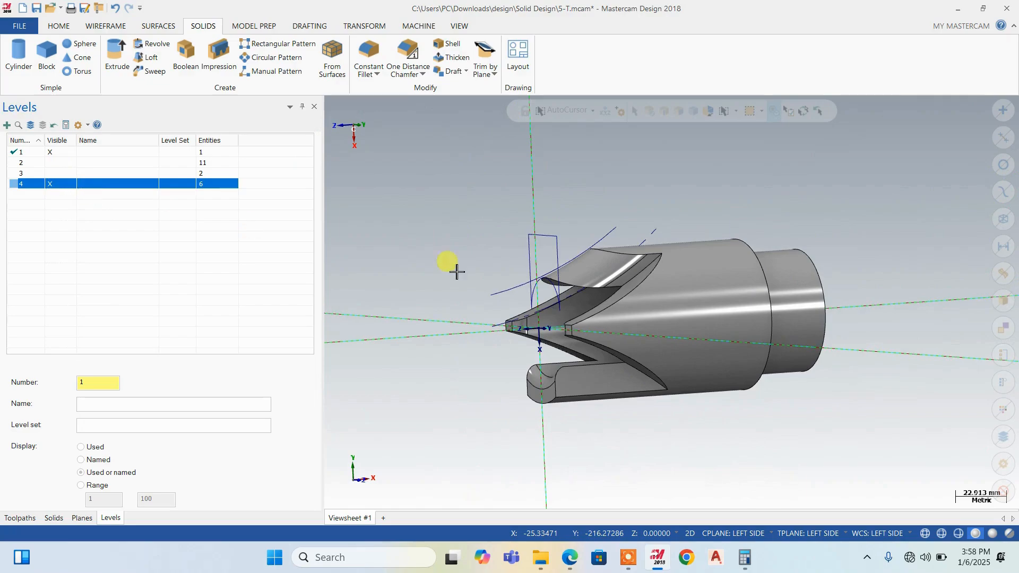
{"action": "right_click", "coordinate": [473, 221]}
{"action": "left_click", "coordinate": [509, 283]}
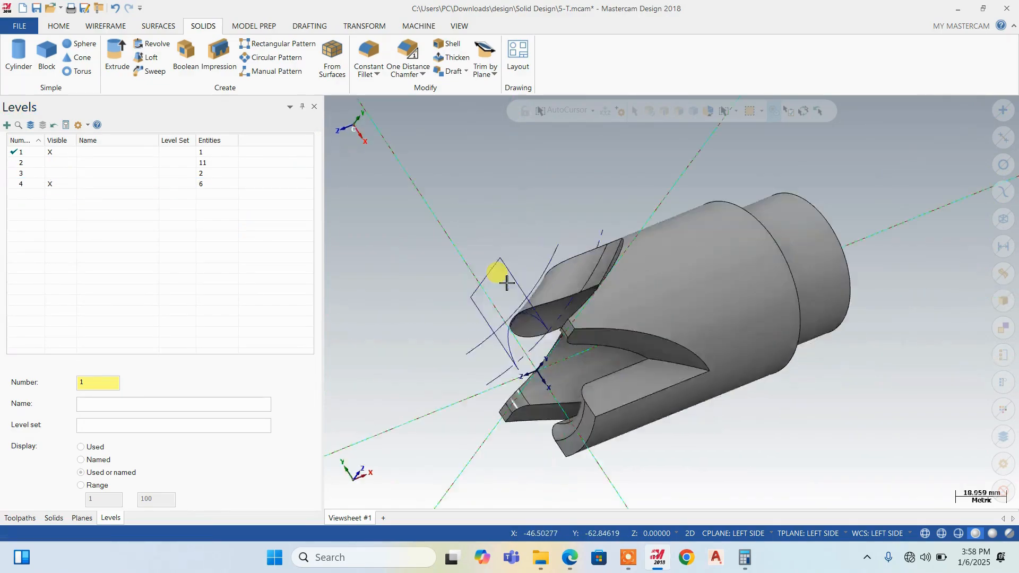
Rotate one copy of the slot profile and its dashed guide arc by 180° about the part's centre, and clear the result colors
{"action": "scroll", "coordinate": [530, 272], "scroll_direction": "down", "scroll_amount": 2}
{"action": "scroll", "coordinate": [579, 261], "scroll_direction": "up", "scroll_amount": 2}
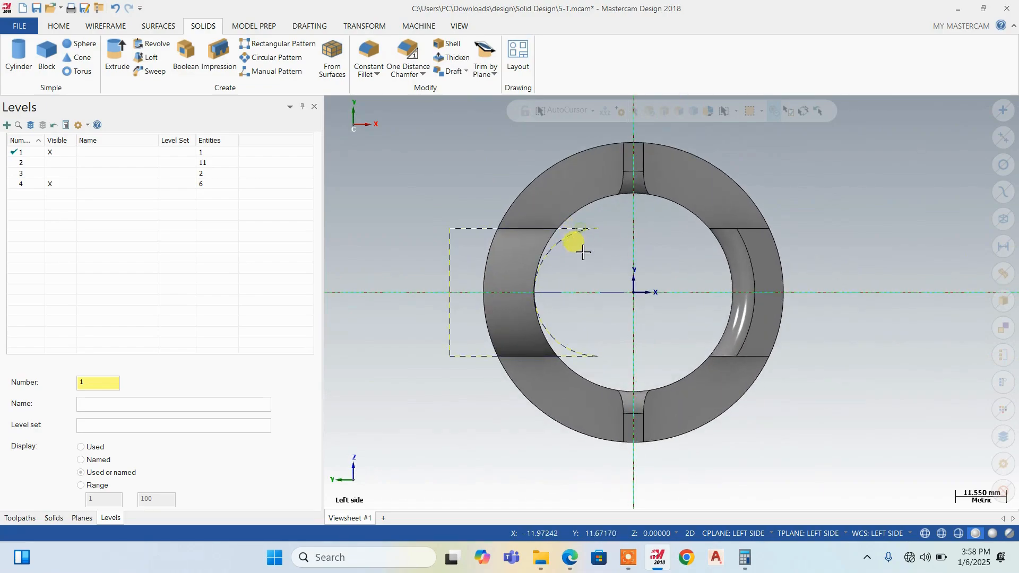
{"action": "middle_click_drag", "start_coordinate": [578, 317], "coordinate": [605, 320]}
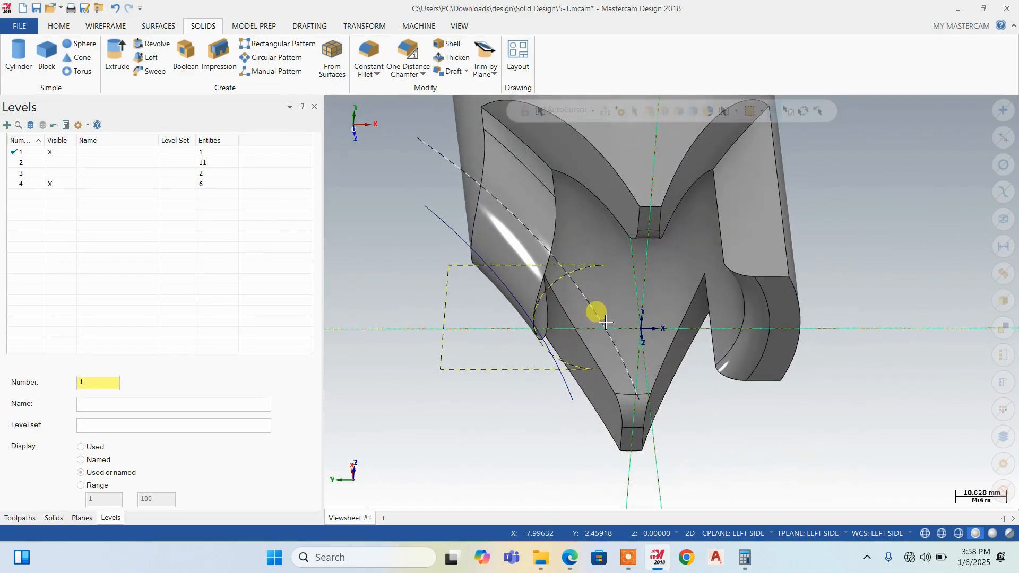
{"action": "scroll", "coordinate": [510, 412], "scroll_direction": "down", "scroll_amount": 3}
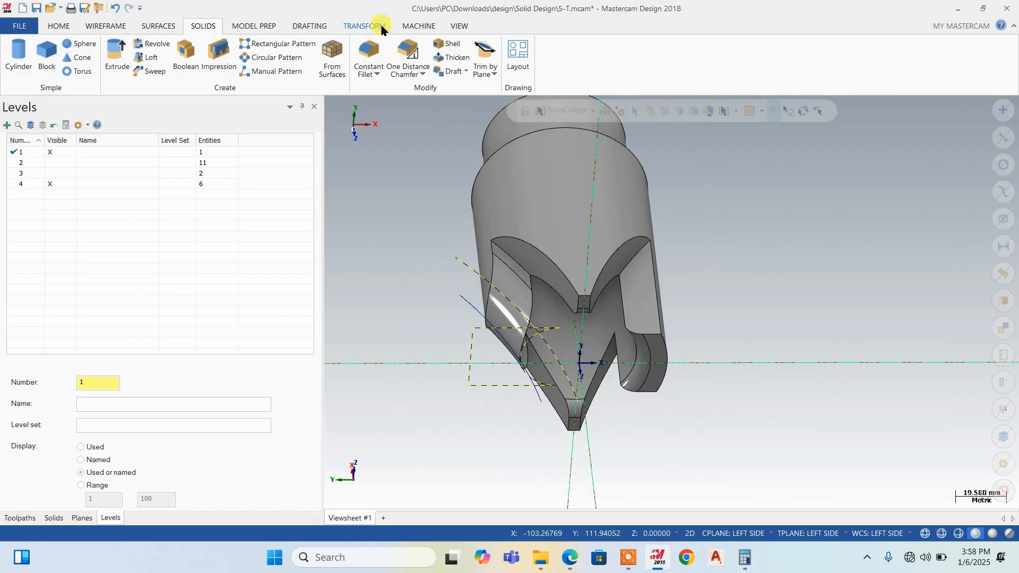
{"action": "left_click", "coordinate": [364, 26]}
{"action": "left_click", "coordinate": [79, 53]}
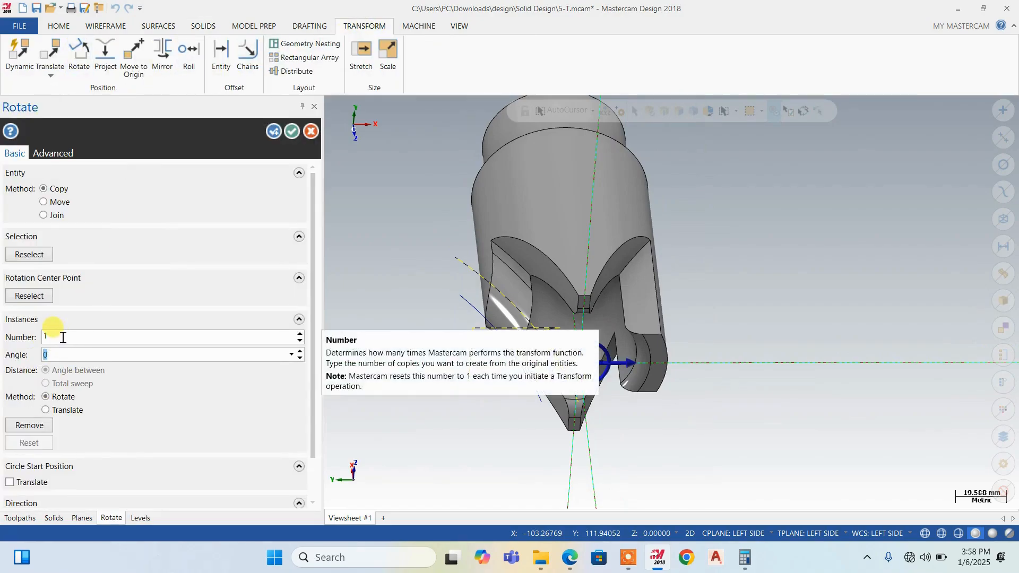
{"action": "type", "text": "18"}
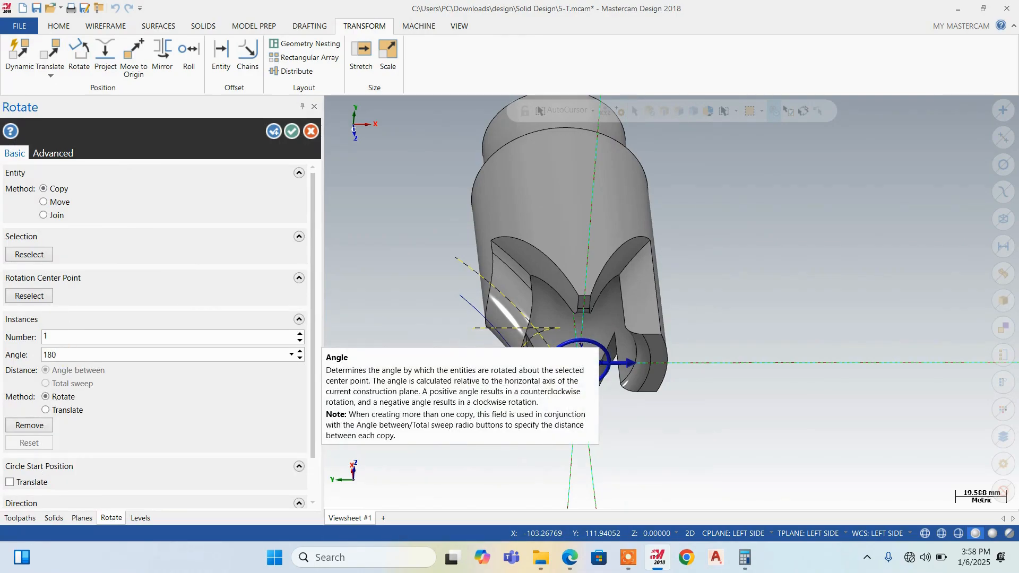
{"action": "key", "text": "Return"}
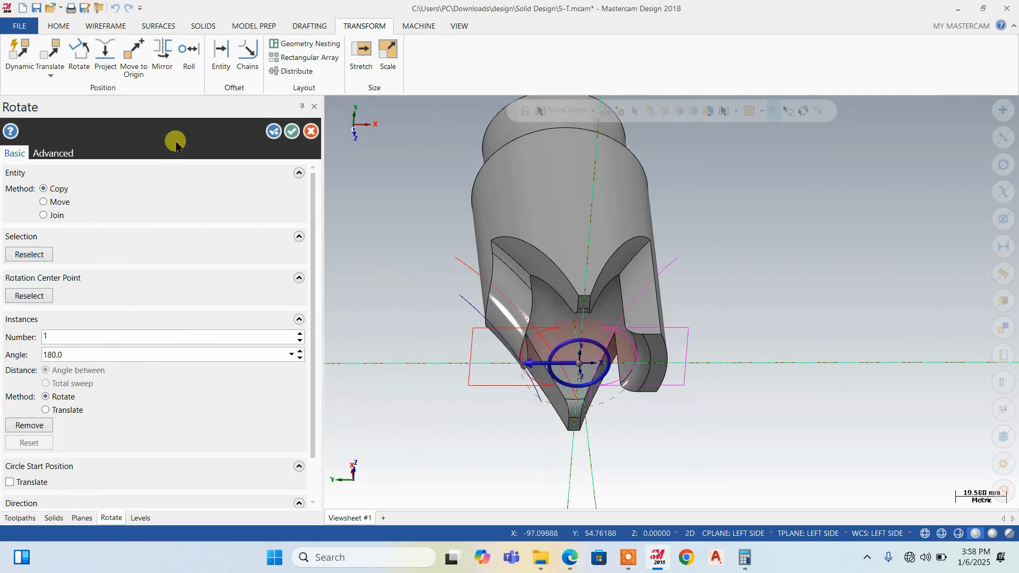
{"action": "left_click", "coordinate": [293, 134]}
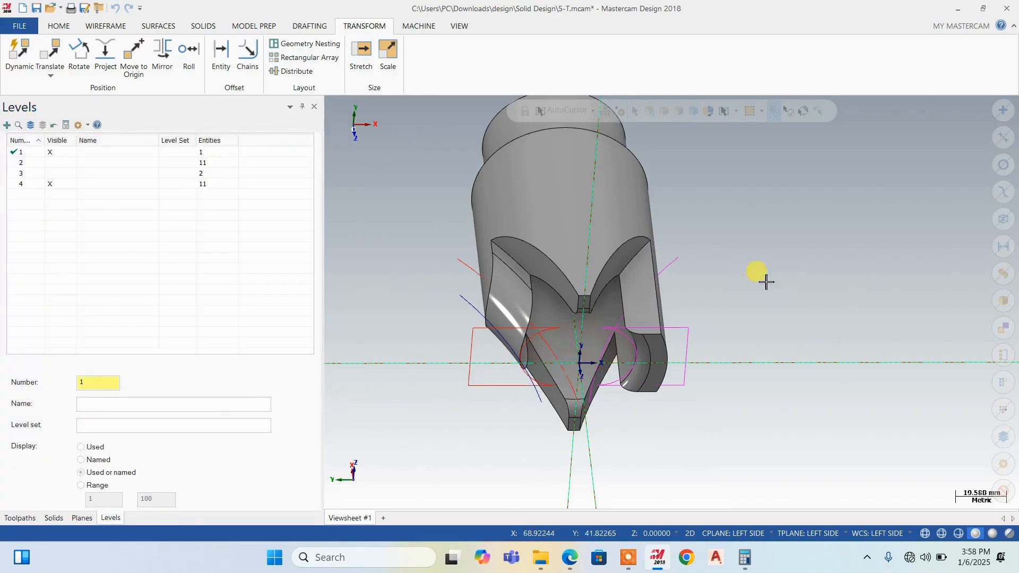
{"action": "right_click", "coordinate": [765, 272]}
{"action": "left_click", "coordinate": [751, 364]}
Sweep-cut the opposite prong's tip with the rotated slot profile along the rotated guide arc, using Cut body and Normal alignment
{"action": "middle_click_drag", "start_coordinate": [751, 365], "coordinate": [654, 391]}
{"action": "scroll", "coordinate": [654, 391], "scroll_direction": "up", "scroll_amount": 2}
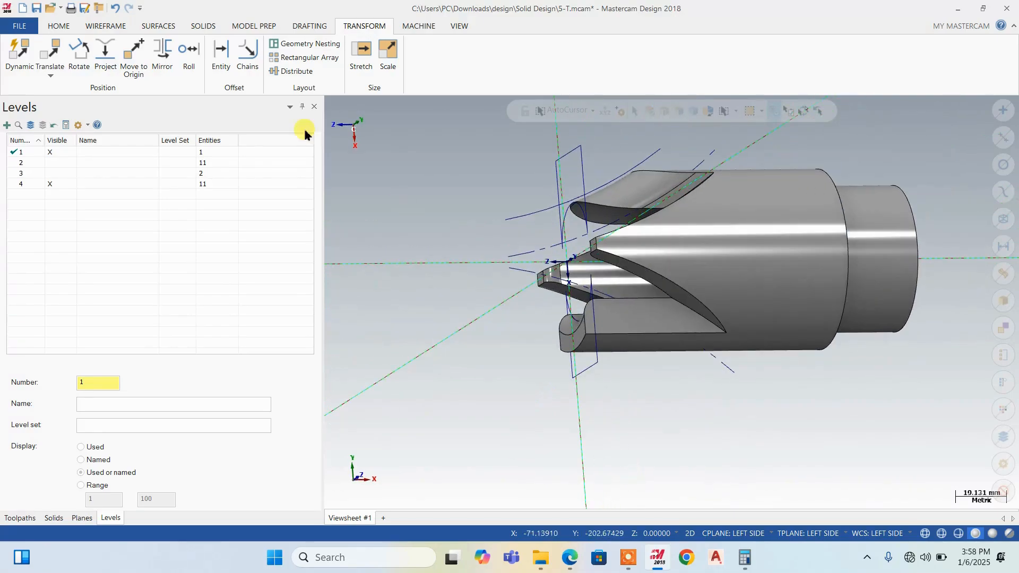
{"action": "left_click", "coordinate": [203, 26]}
{"action": "left_click", "coordinate": [144, 72]}
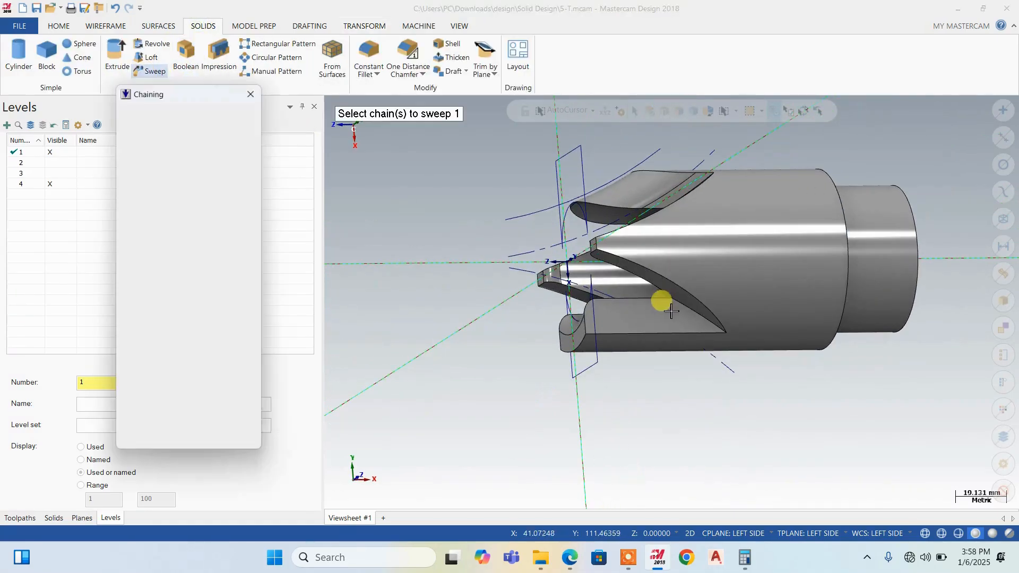
{"action": "scroll", "coordinate": [573, 361], "scroll_direction": "up", "scroll_amount": 3}
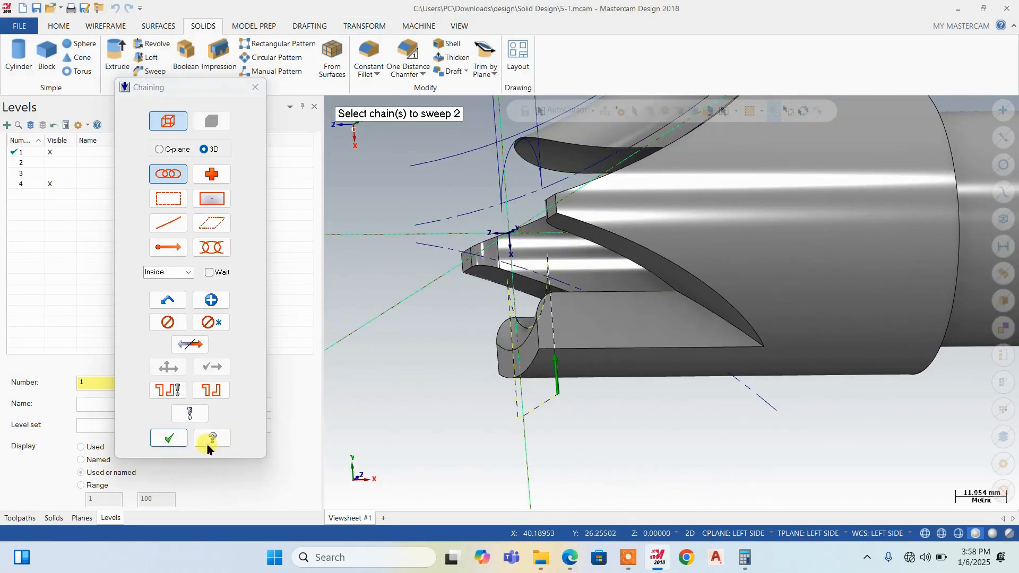
{"action": "left_click", "coordinate": [167, 440]}
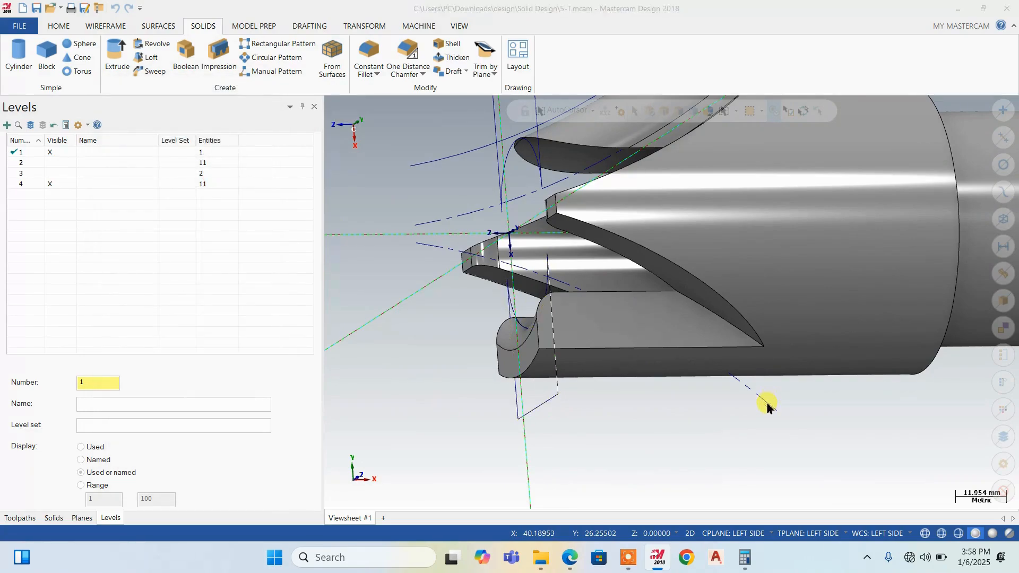
{"action": "left_click", "coordinate": [769, 406]}
{"action": "left_click", "coordinate": [180, 440]}
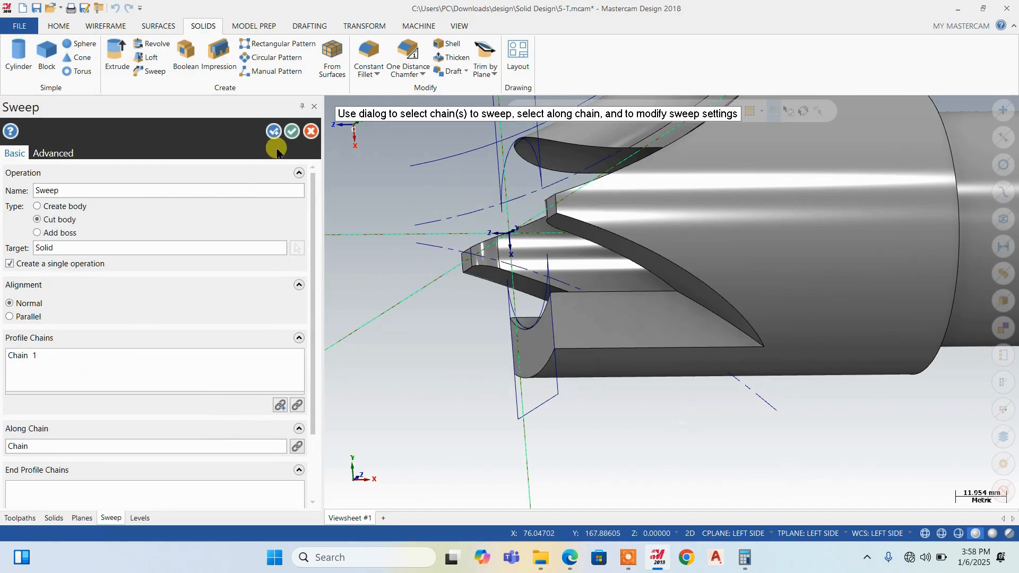
{"action": "left_click", "coordinate": [271, 132]}
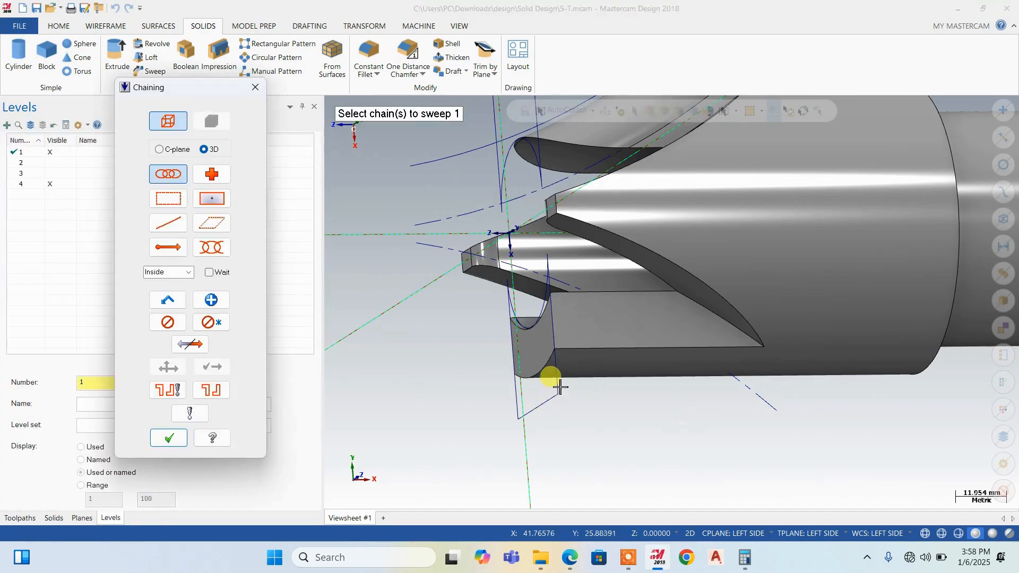
Sweep-cut the same prong again with the rotated profile so the slot runs back along the guide arc through the body
{"action": "left_click", "coordinate": [169, 438]}
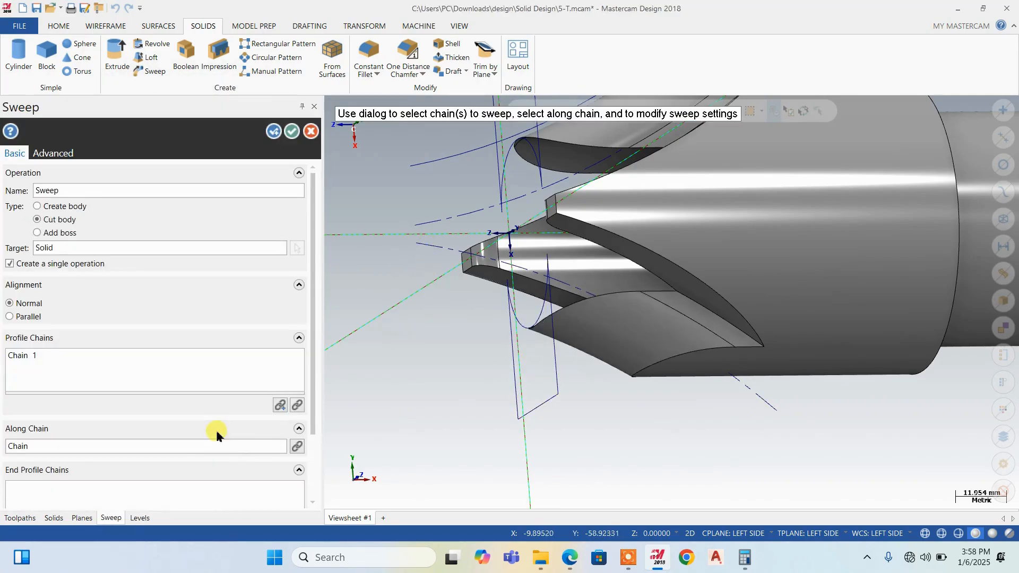
{"action": "scroll", "coordinate": [534, 425], "scroll_direction": "down", "scroll_amount": 3}
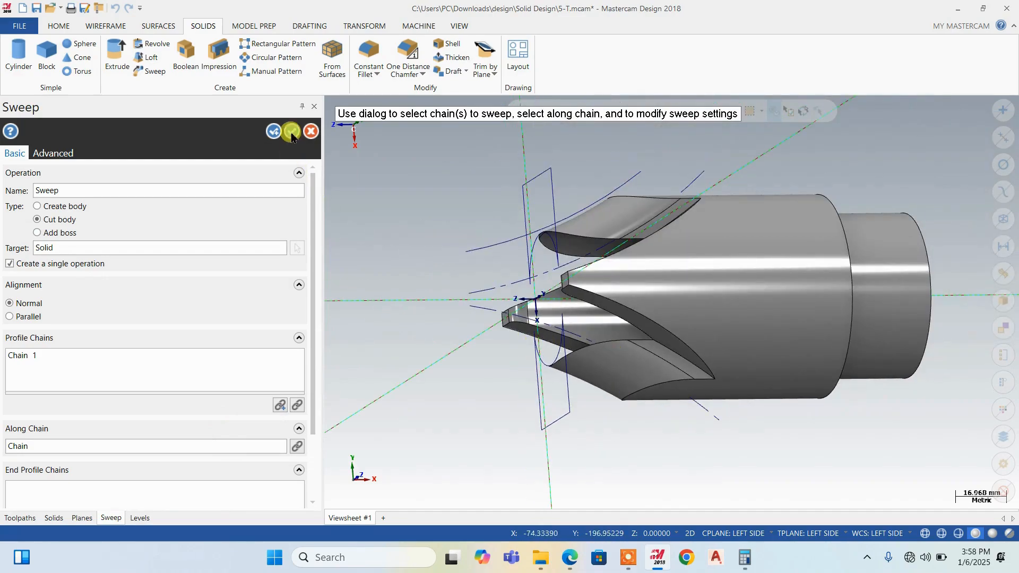
{"action": "left_click", "coordinate": [291, 135]}
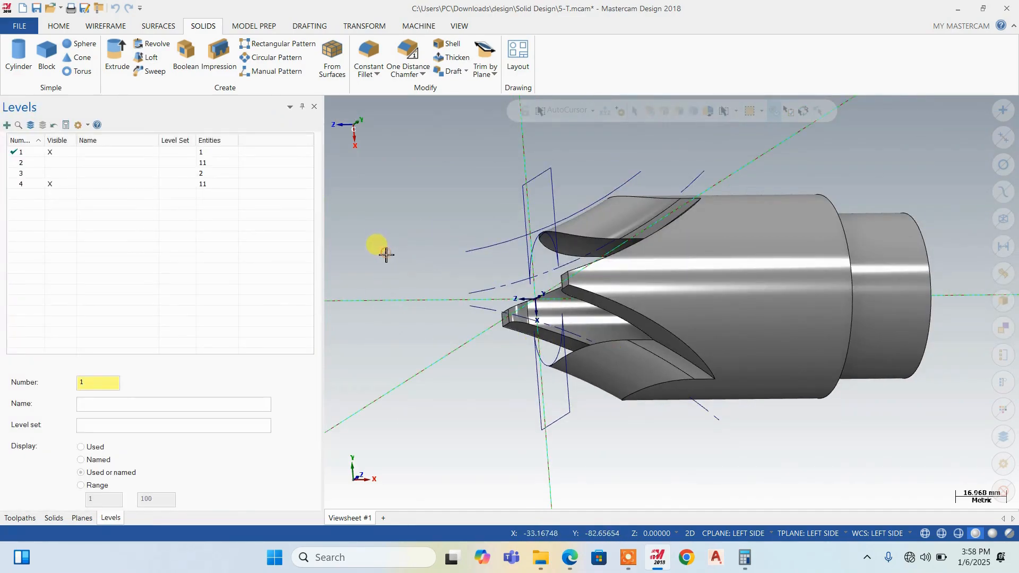
Hide level 4 with the slot profiles and guide arcs
{"action": "right_click", "coordinate": [441, 322]}
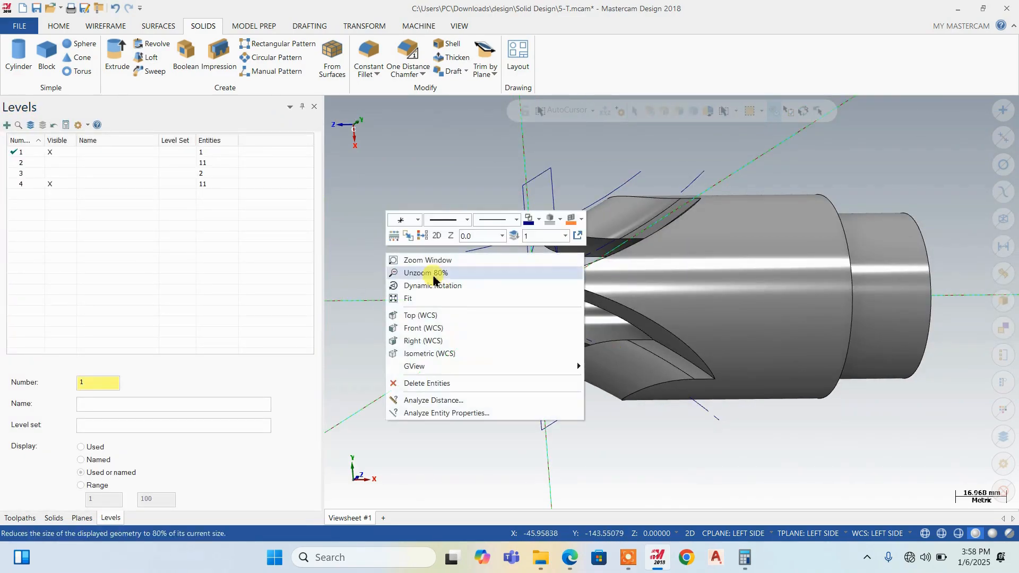
{"action": "left_click", "coordinate": [431, 315]}
{"action": "left_click", "coordinate": [53, 184]}
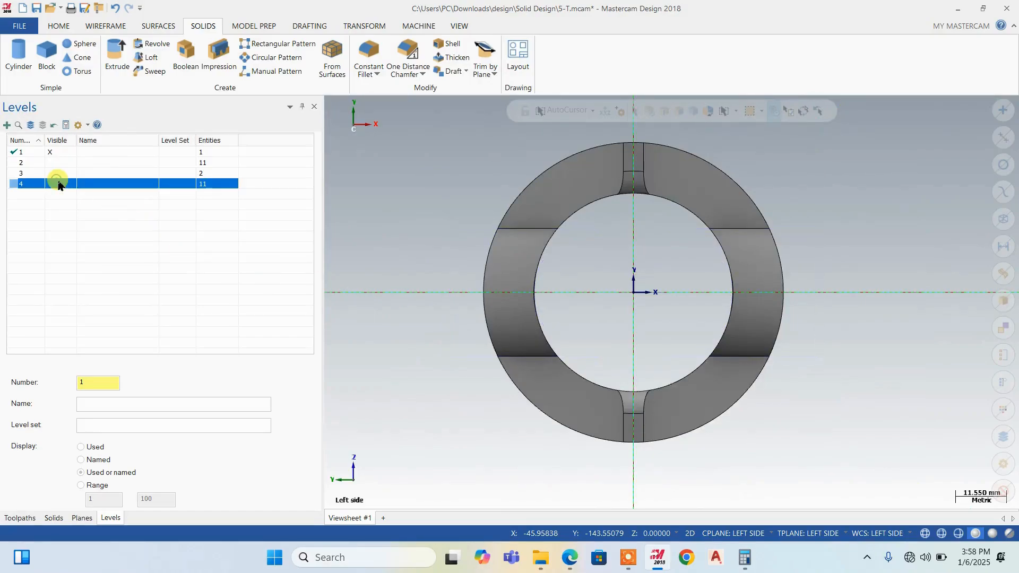
Examine the finished forked end from the top view and at an oblique angle
{"action": "mouse_move", "coordinate": [769, 237]}
{"action": "middle_mouse_down"}
{"action": "mouse_move", "coordinate": [754, 233]}
{"action": "mouse_move", "coordinate": [749, 333]}
{"action": "mouse_move", "coordinate": [854, 398]}
{"action": "mouse_move", "coordinate": [837, 341]}
{"action": "mouse_move", "coordinate": [484, 419]}
{"action": "mouse_move", "coordinate": [616, 408]}
{"action": "mouse_move", "coordinate": [584, 337]}
{"action": "middle_mouse_up"}
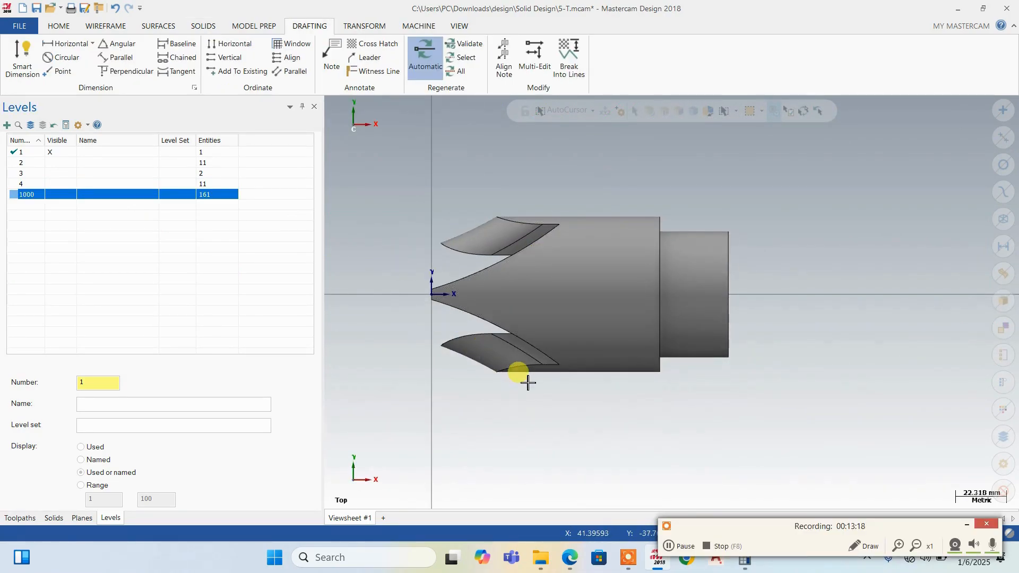
{"action": "scroll", "coordinate": [559, 397], "scroll_direction": "down", "scroll_amount": 1}
{"action": "scroll", "coordinate": [486, 240], "scroll_direction": "up", "scroll_amount": 2}
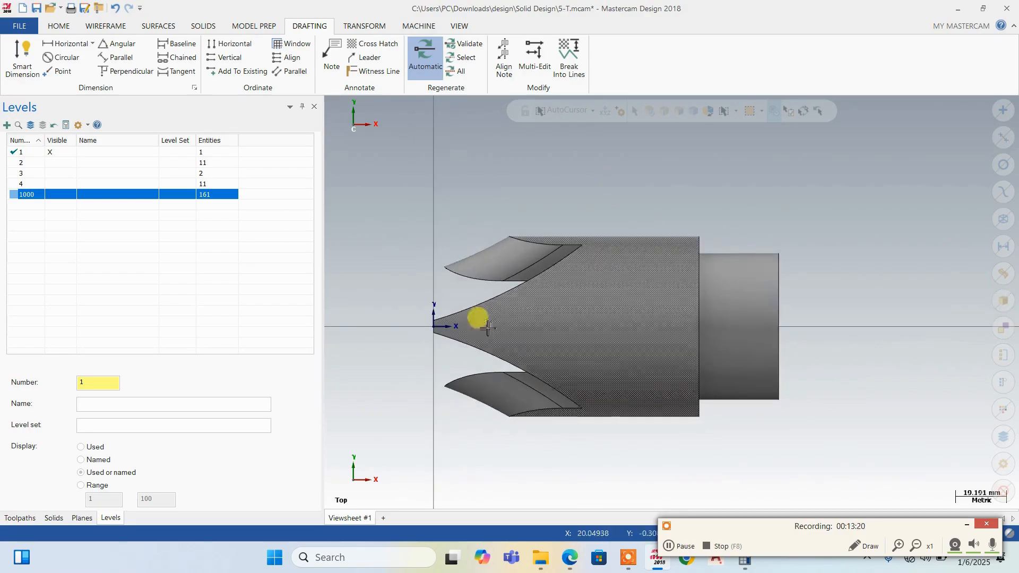
{"action": "scroll", "coordinate": [438, 355], "scroll_direction": "down", "scroll_amount": 1}
{"action": "scroll", "coordinate": [420, 362], "scroll_direction": "up", "scroll_amount": 2}
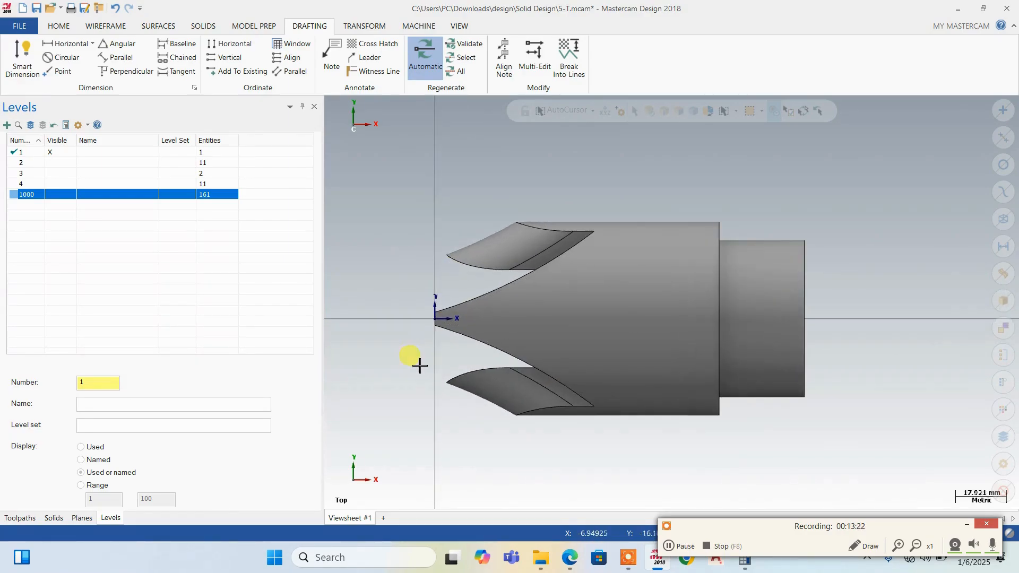
{"action": "mouse_move", "coordinate": [712, 265]}
{"action": "middle_mouse_down"}
{"action": "mouse_move", "coordinate": [635, 228]}
{"action": "mouse_move", "coordinate": [530, 209]}
{"action": "mouse_move", "coordinate": [793, 264]}
{"action": "mouse_move", "coordinate": [682, 228]}
{"action": "mouse_move", "coordinate": [743, 211]}
{"action": "middle_mouse_up"}
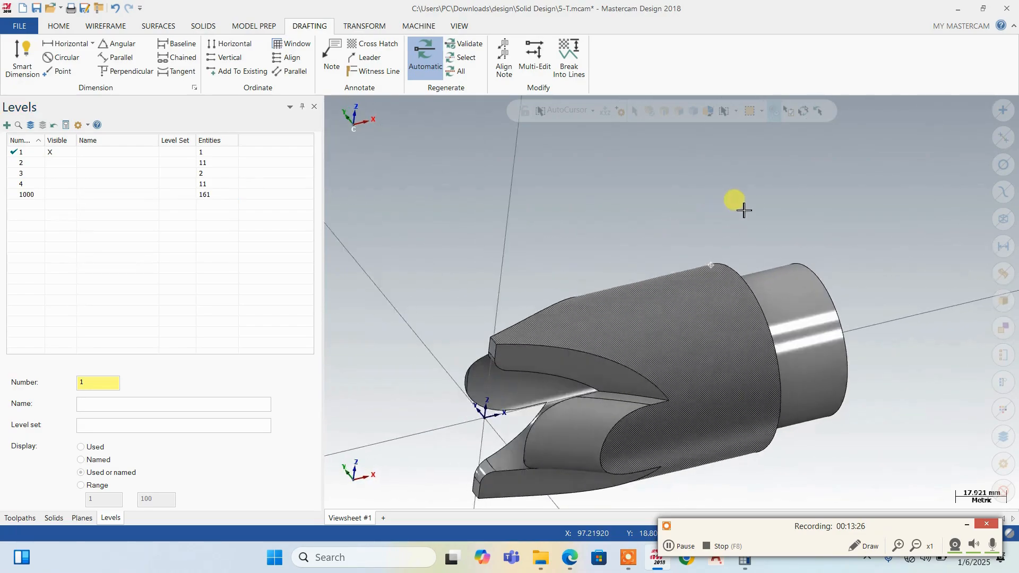
{"action": "scroll", "coordinate": [729, 186], "scroll_direction": "down", "scroll_amount": 1}
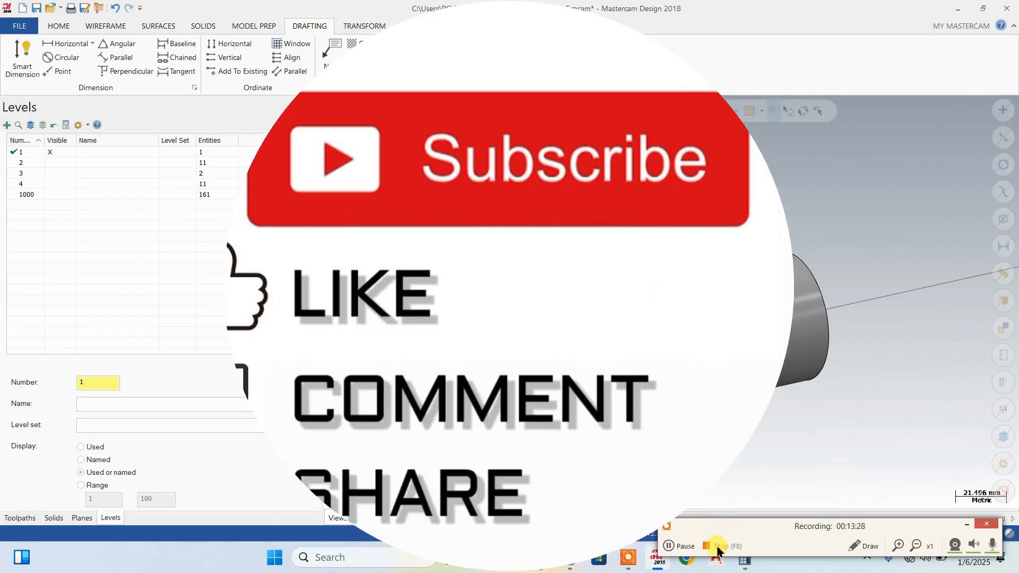